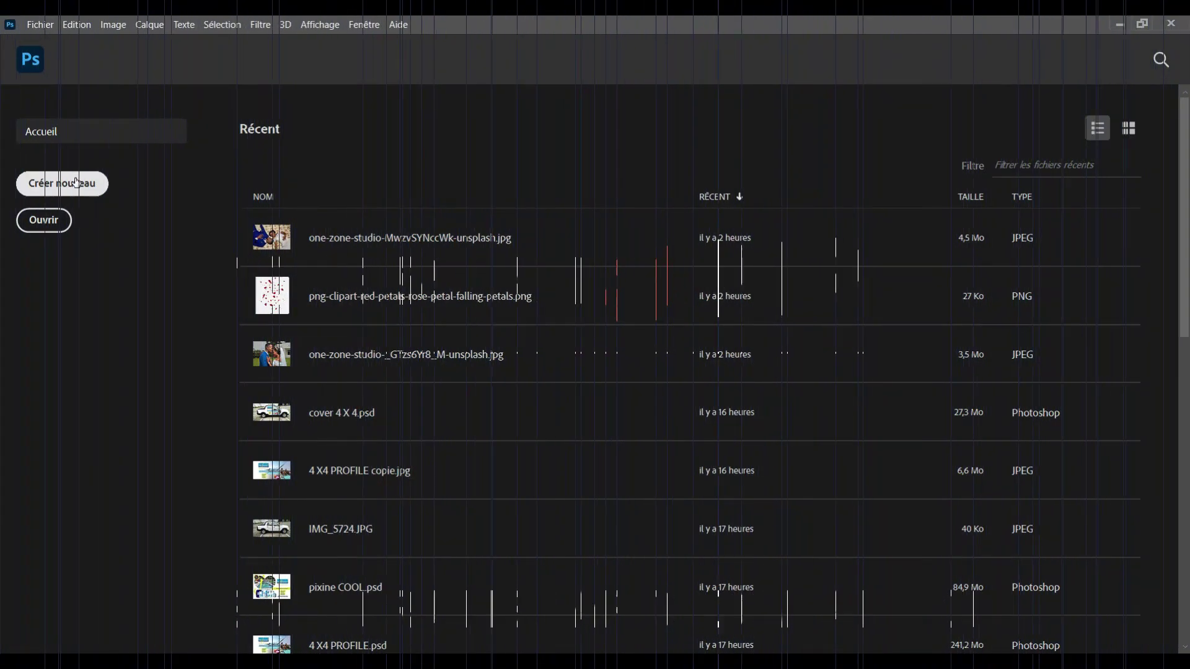
Start a new document named 'CARTE DE MARIAGE PRO' at 15 × 21 cm, 300 pixels/cm
left_click(78, 184)
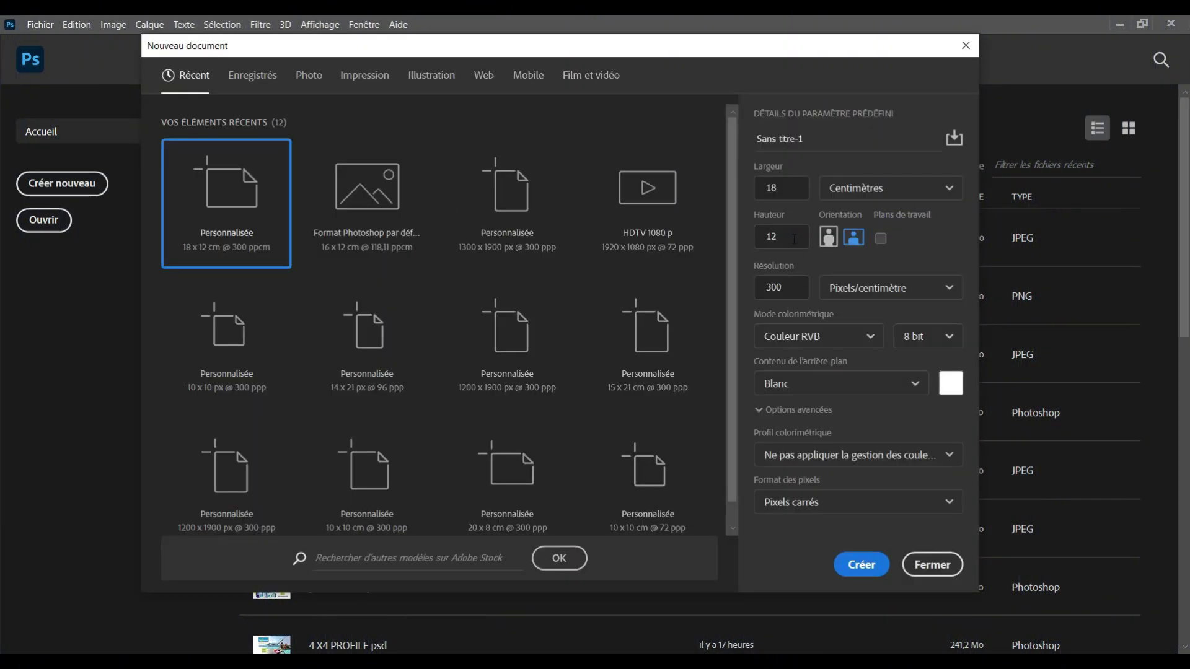
left_click(842, 145)
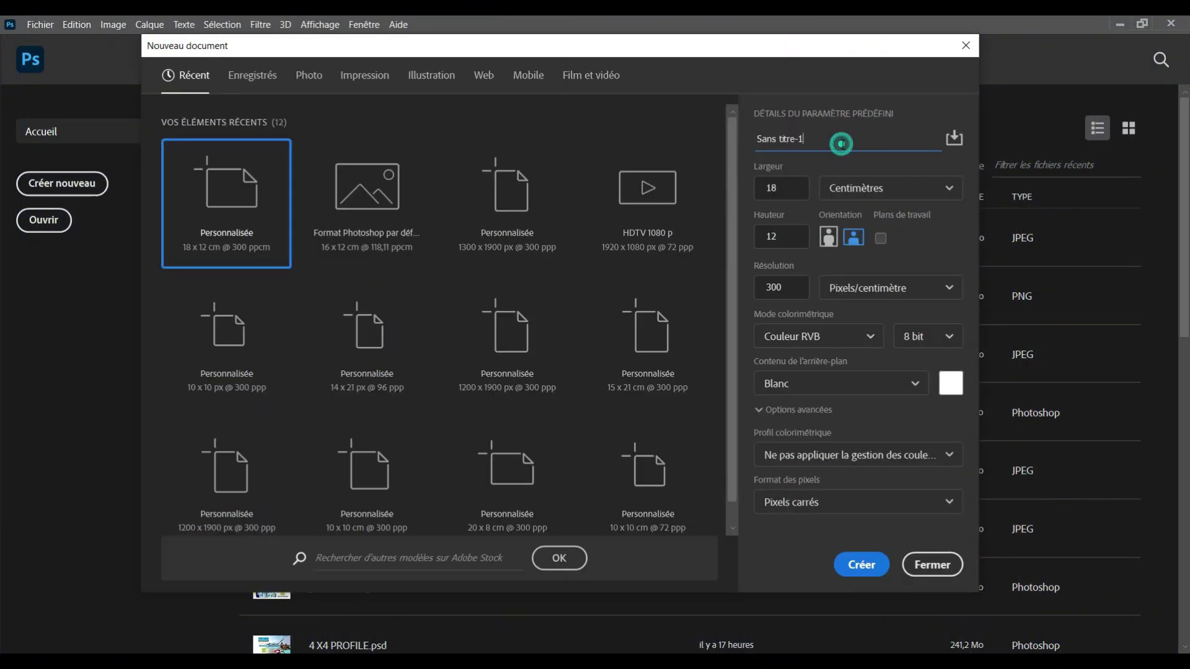
type("CARTE ")
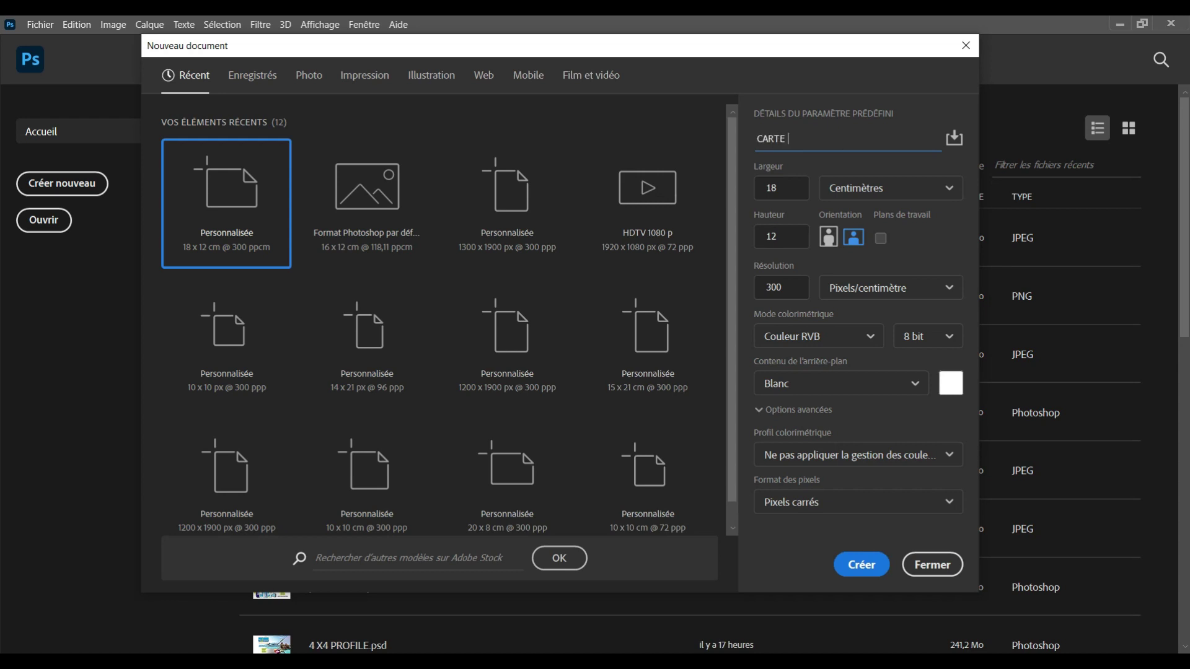
type("DE MARIAGE PRO")
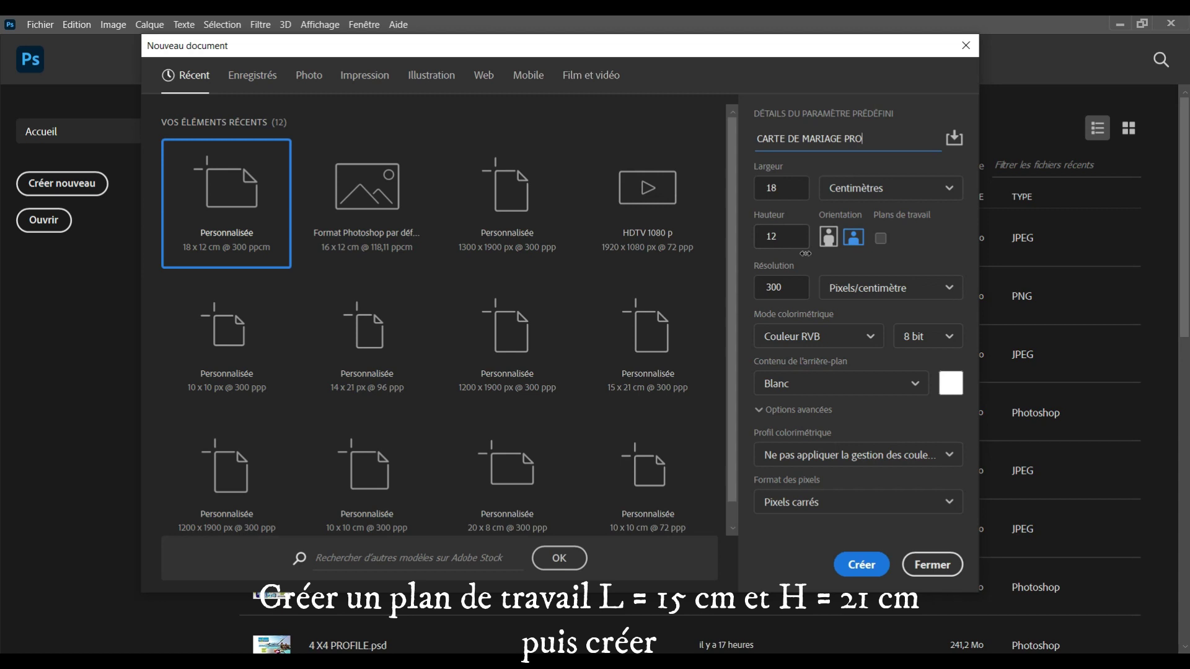
double_click(792, 192)
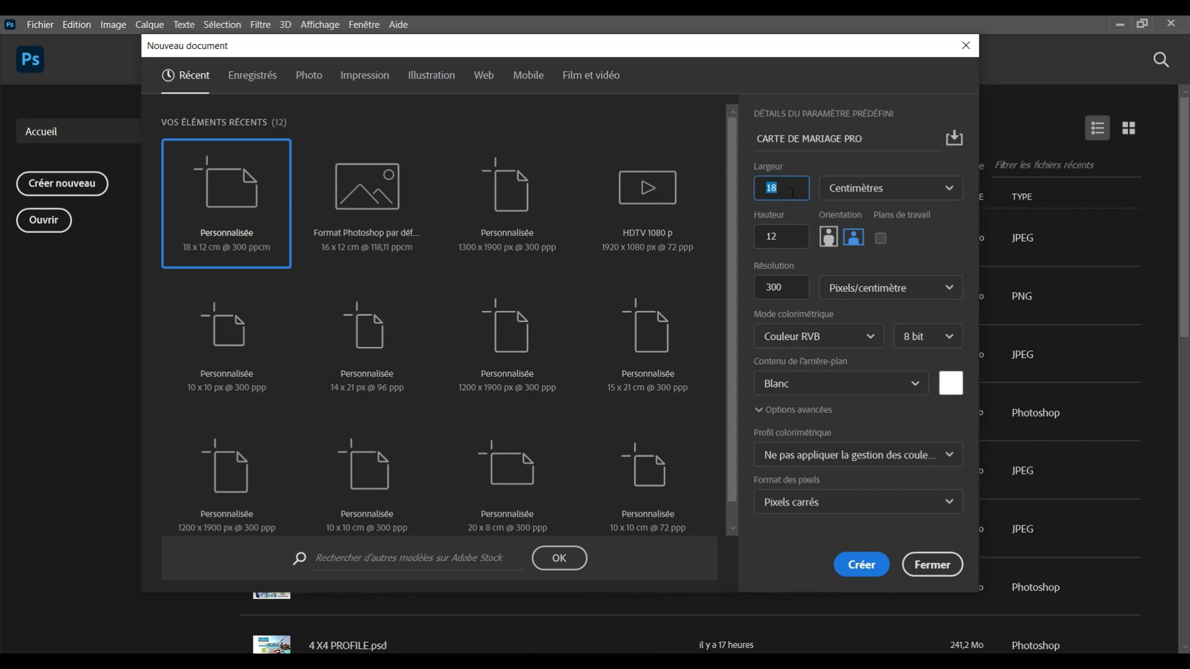
type("15")
key("Tab")
Create the card, hide the grid, fit it to the window and show the Calques panel
left_click(859, 561)
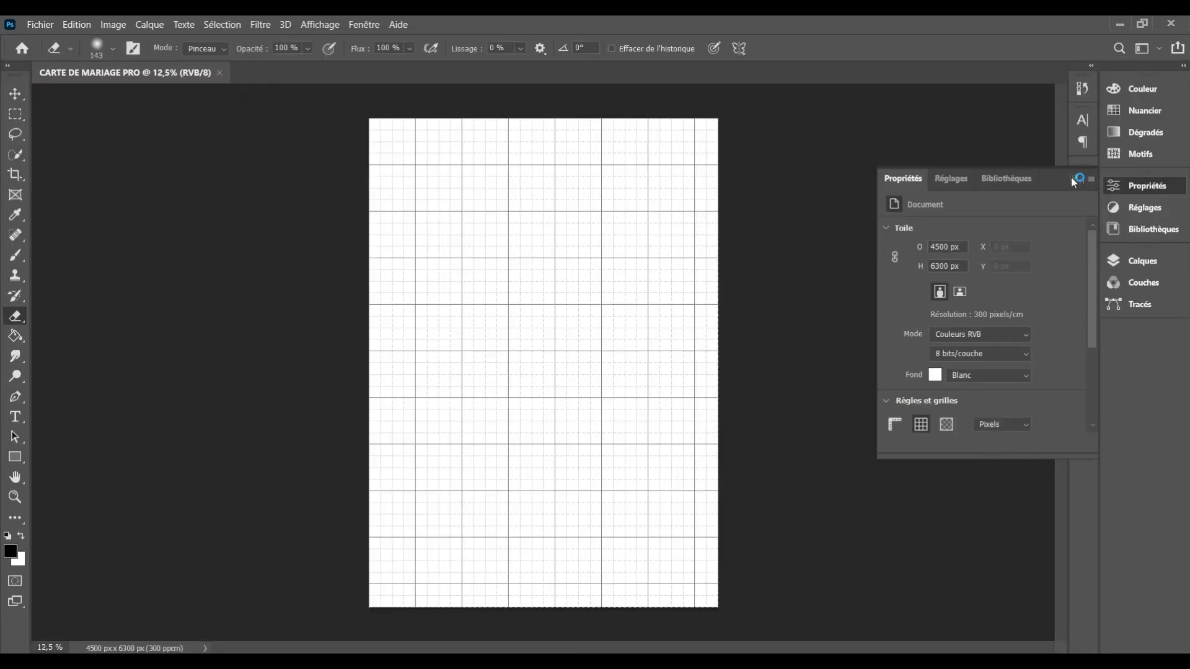
left_click(1073, 179)
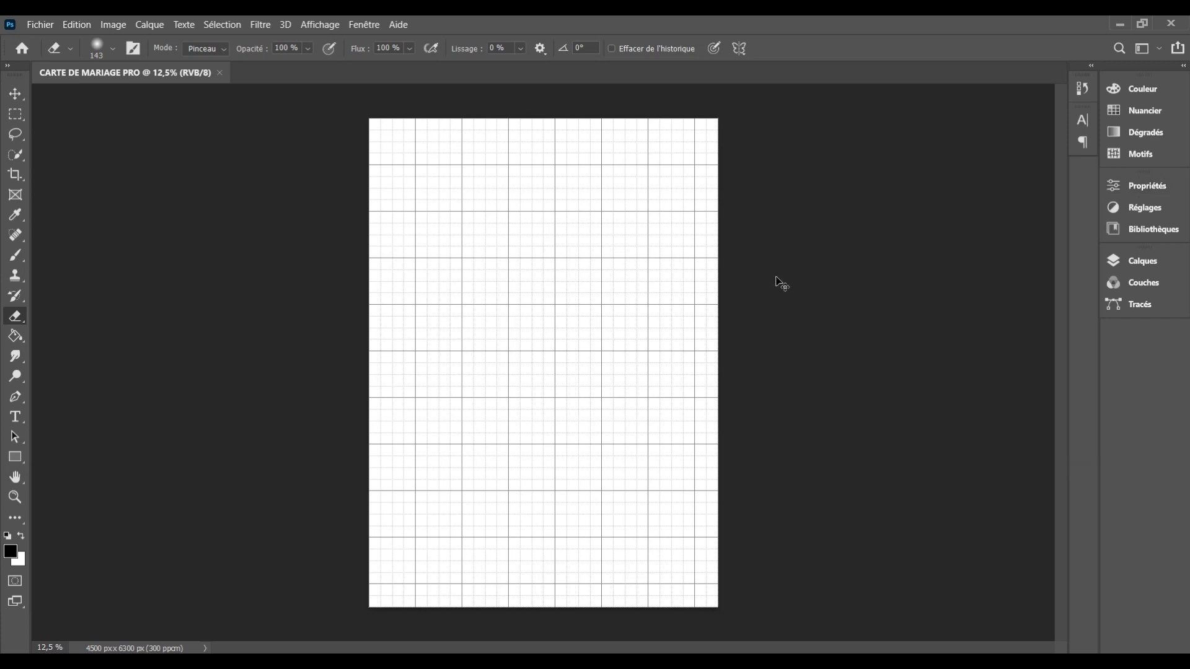
key("ctrl+apostrophe")
left_click(16, 93)
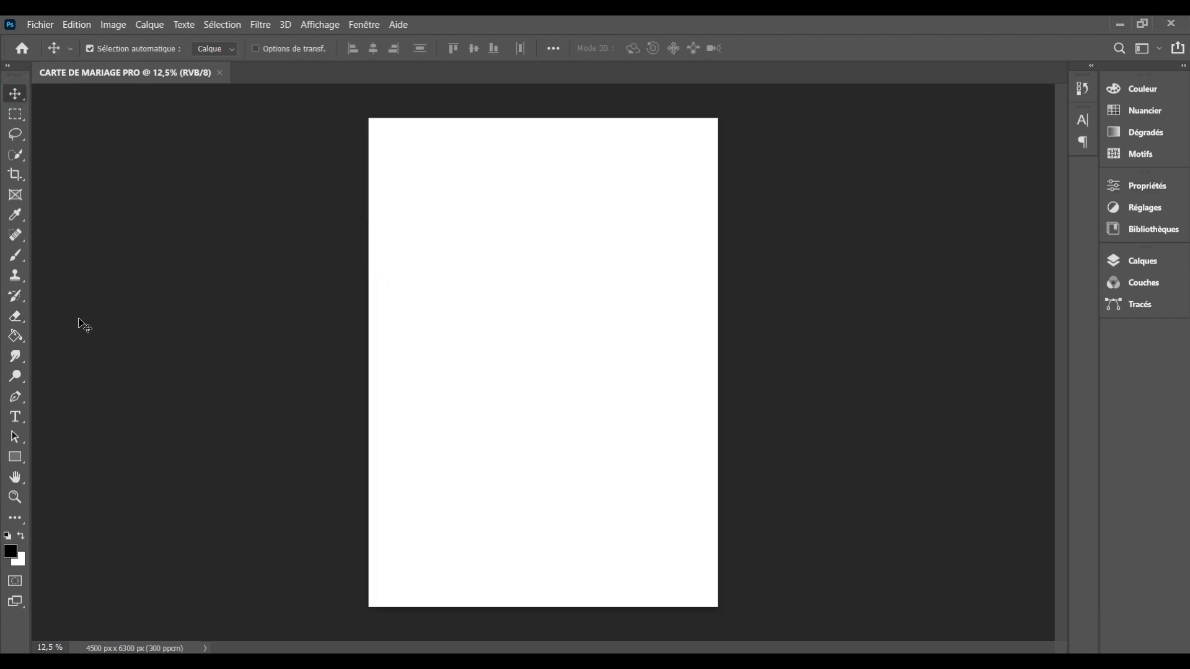
double_click(13, 479)
left_click(15, 93)
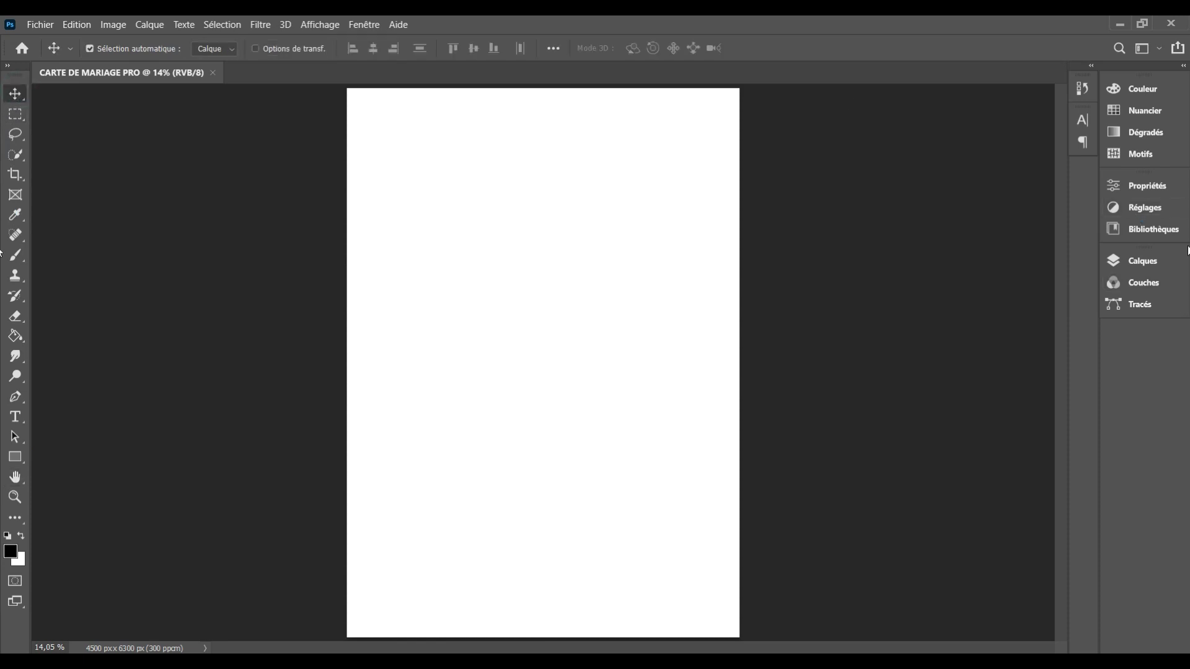
left_click(1148, 262)
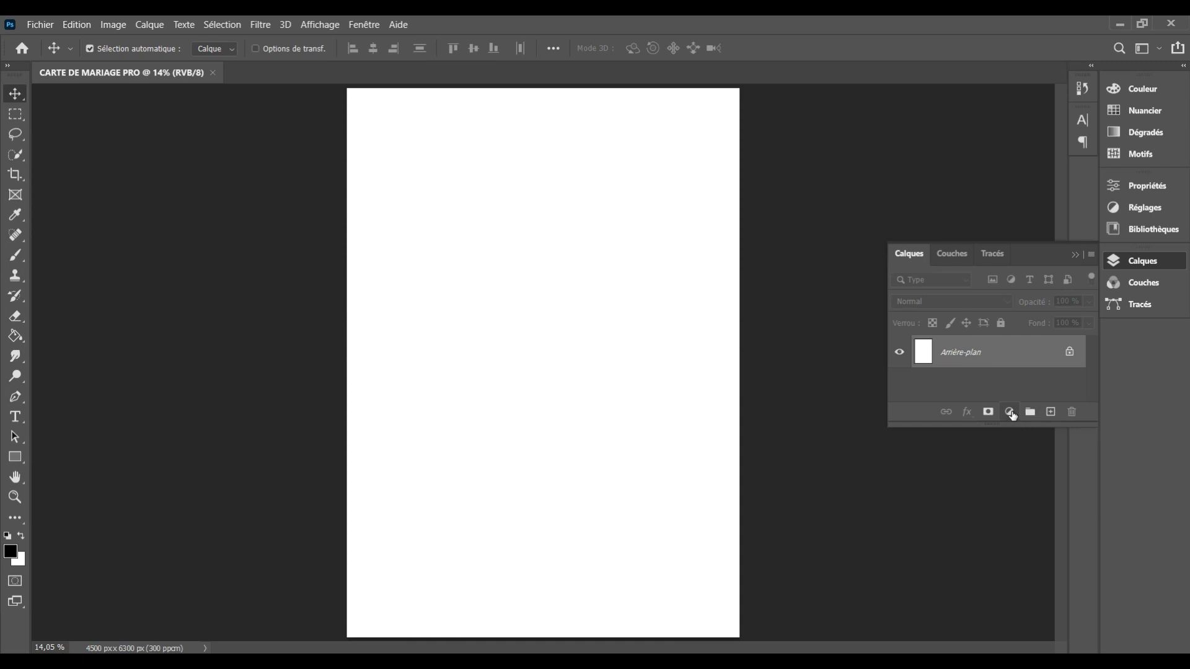
Add a Dégradé fill layer and set the gradient's left stop to pink fa9a9a
left_click(1009, 412)
left_click(1065, 156)
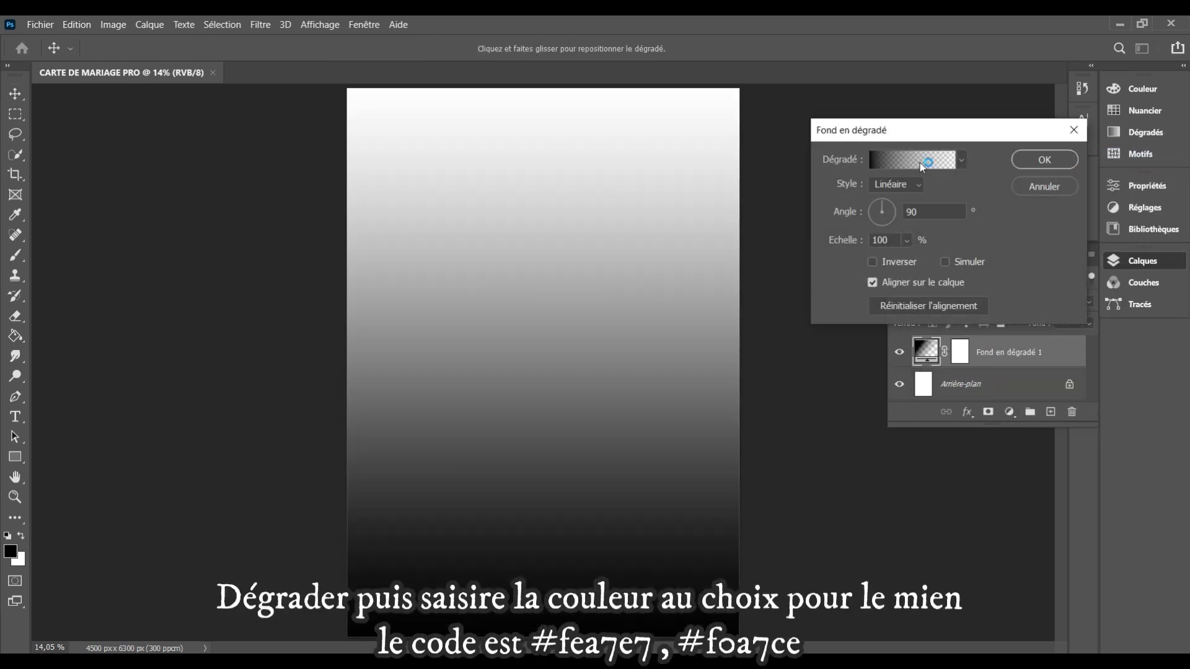
left_click(920, 160)
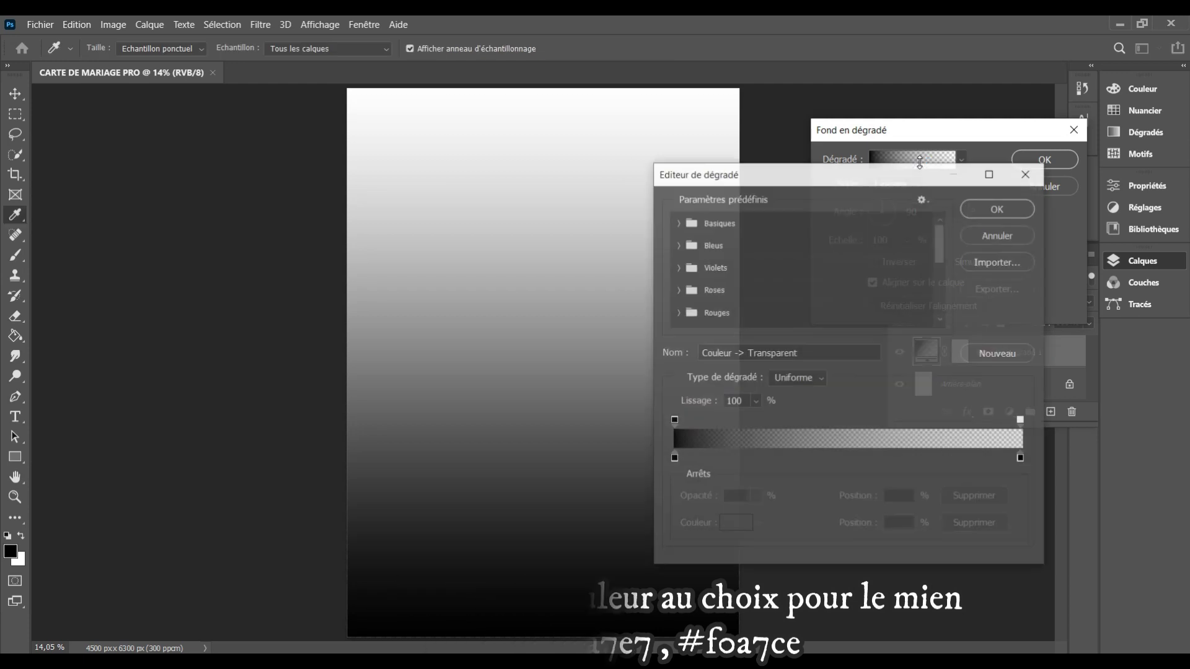
left_click(674, 459)
double_click(674, 459)
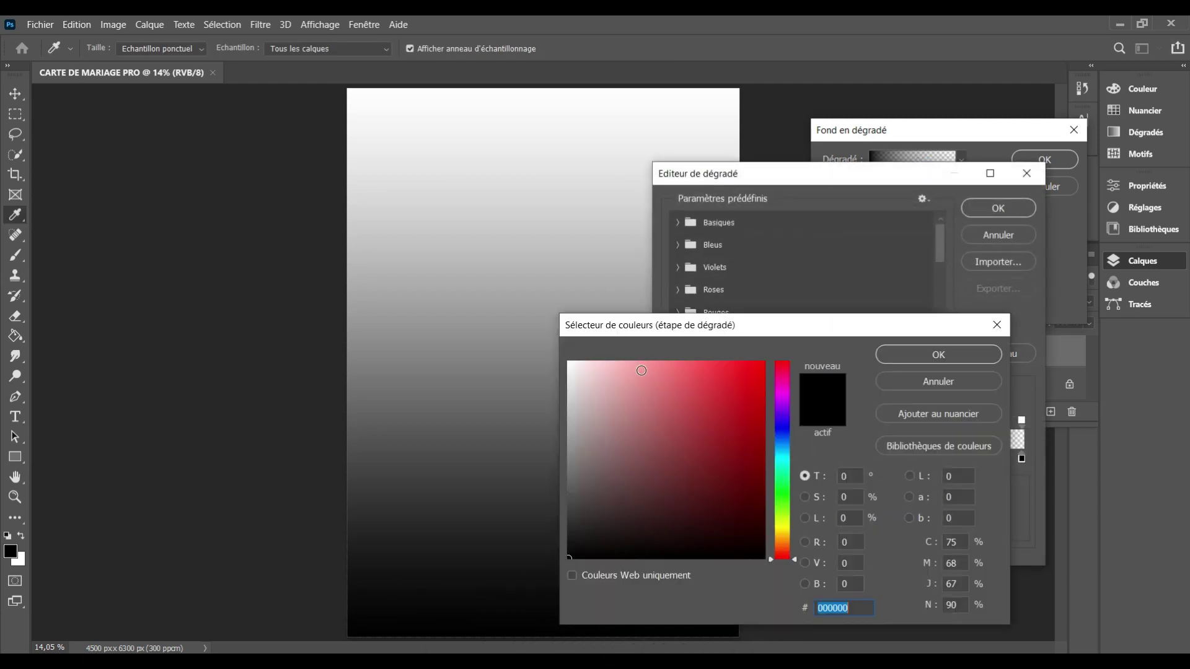
left_click(641, 370)
left_click(616, 368)
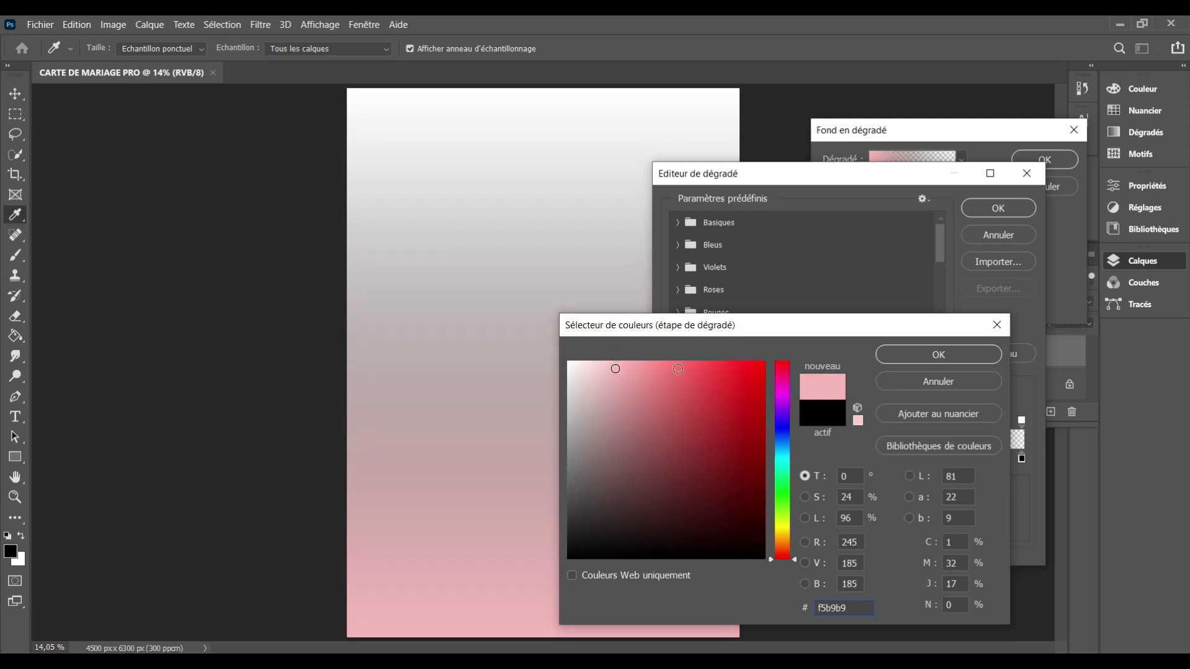
left_click(644, 365)
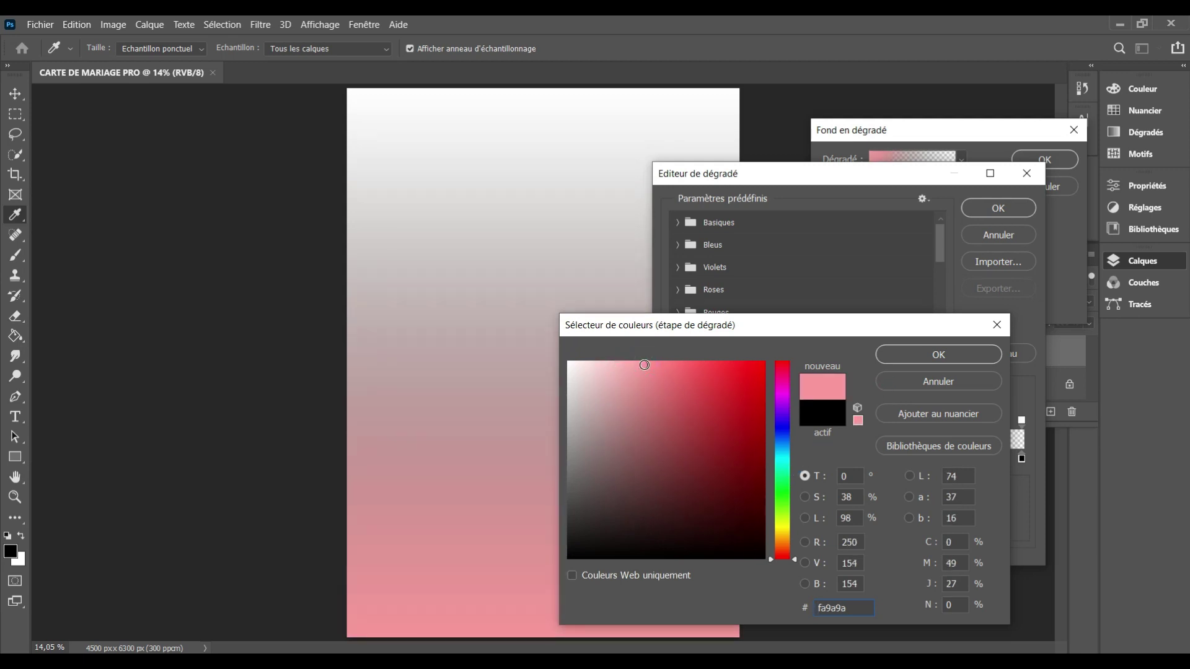
left_click(923, 357)
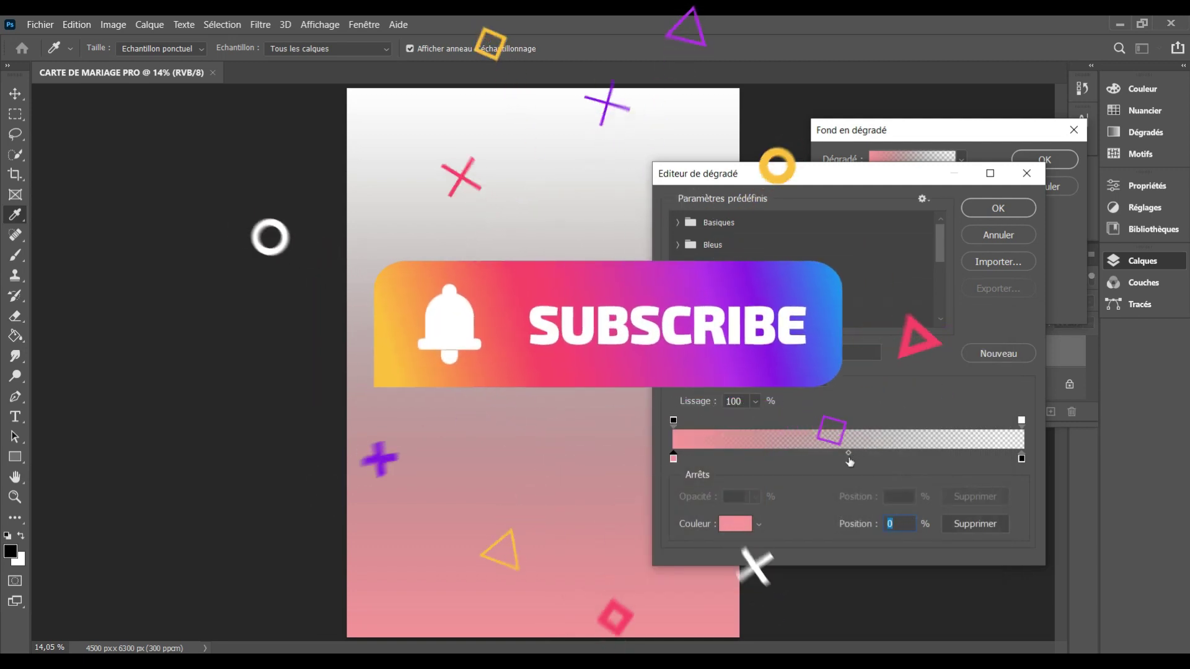
Add a near-white f9f3f3 colour stop at 47% and select the right opacity stop
left_click(840, 461)
double_click(839, 458)
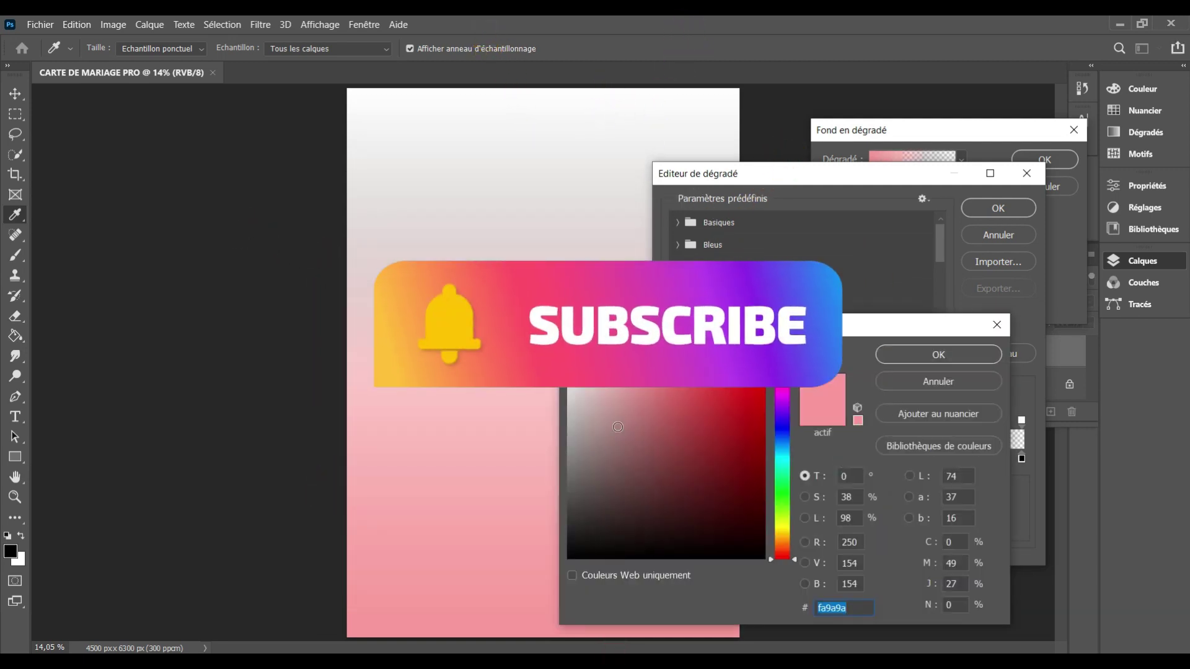
left_click(572, 366)
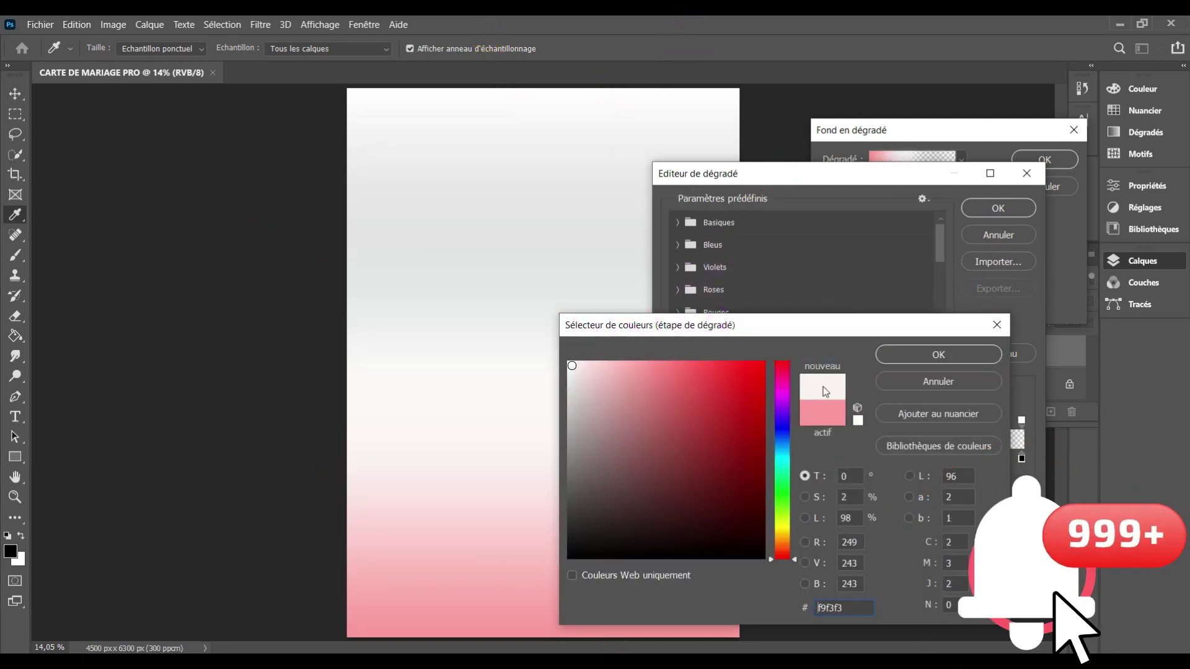
left_click(904, 355)
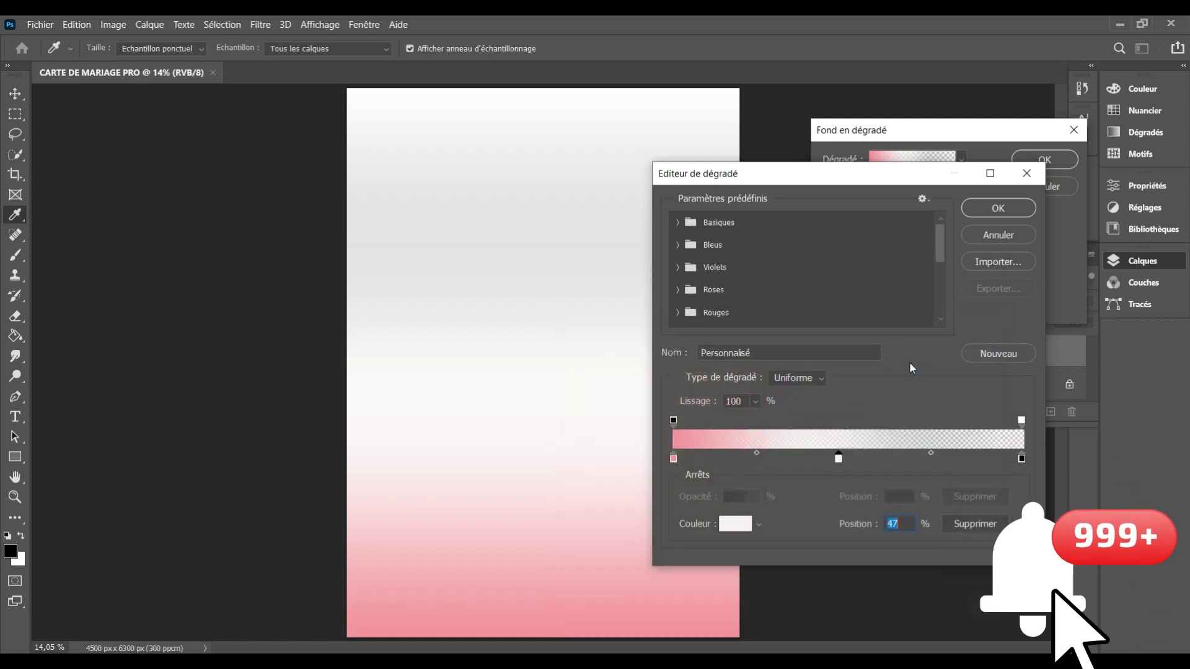
left_click(1021, 420)
Set right opacity to 100 and right colour to f0a7ce; remove the stray stop and move the near-white stop to 40%
type("100")
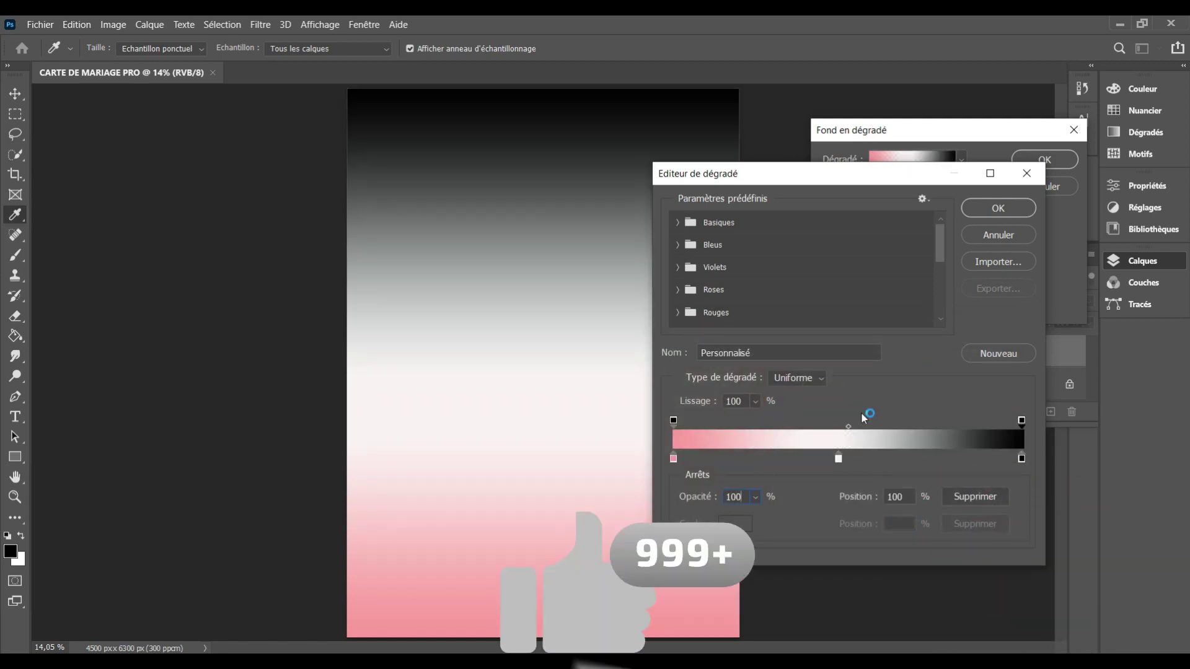
double_click(1021, 458)
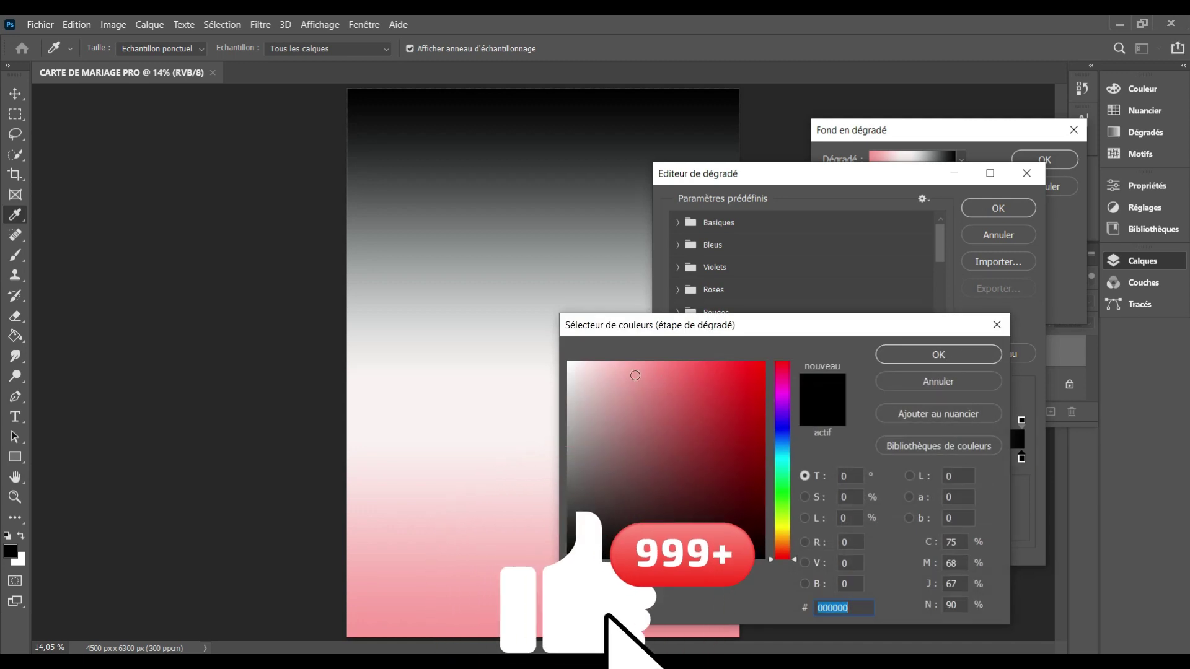
left_click(627, 373)
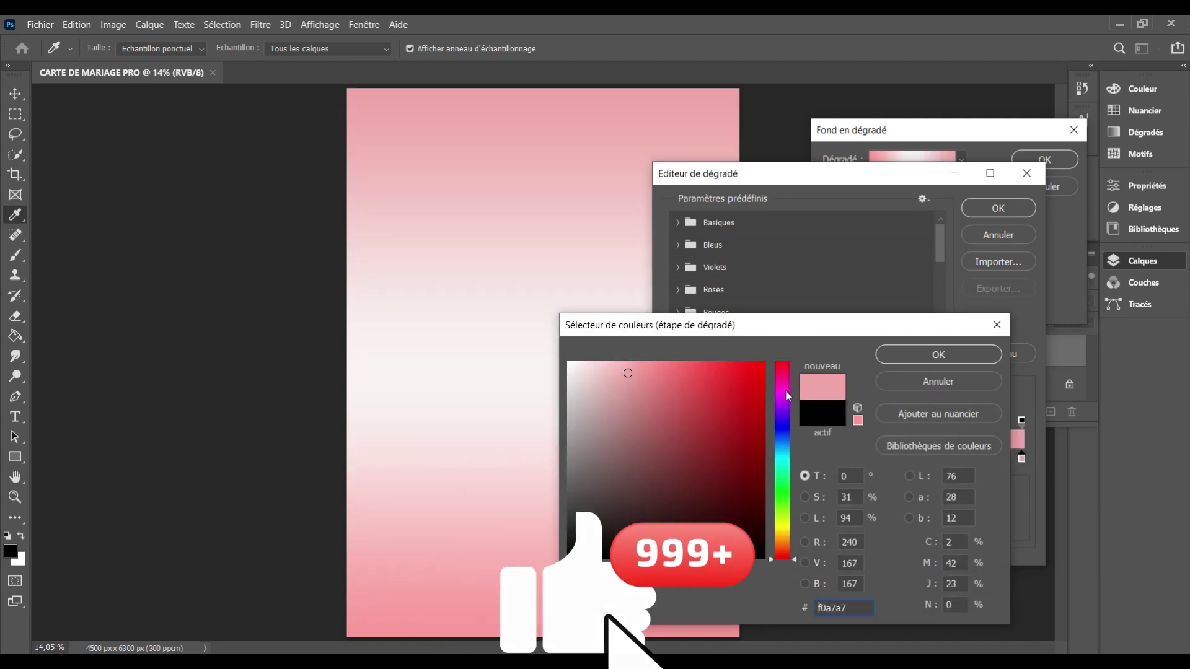
left_click(782, 379)
left_click(930, 358)
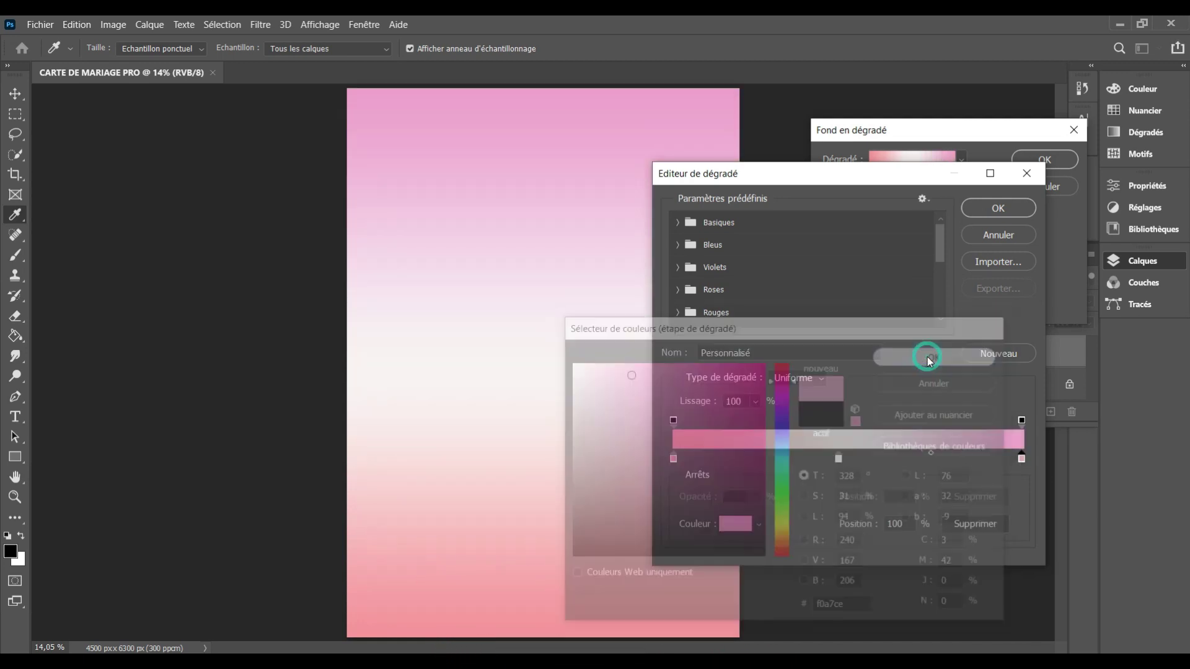
double_click(1021, 459)
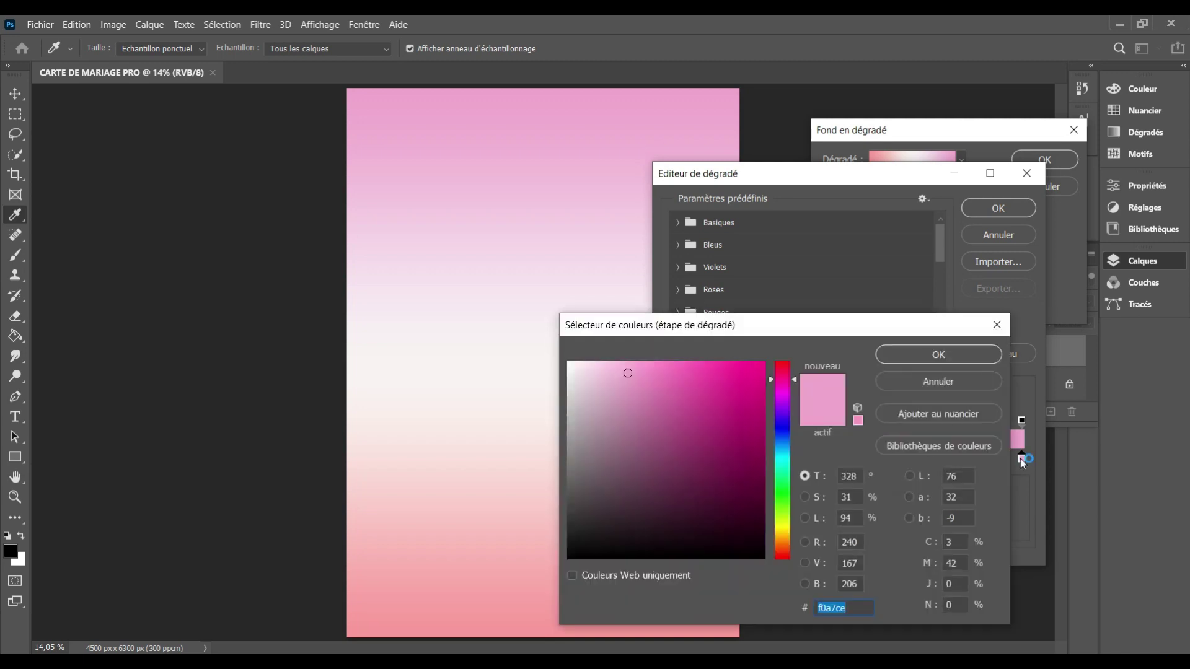
left_click(939, 357)
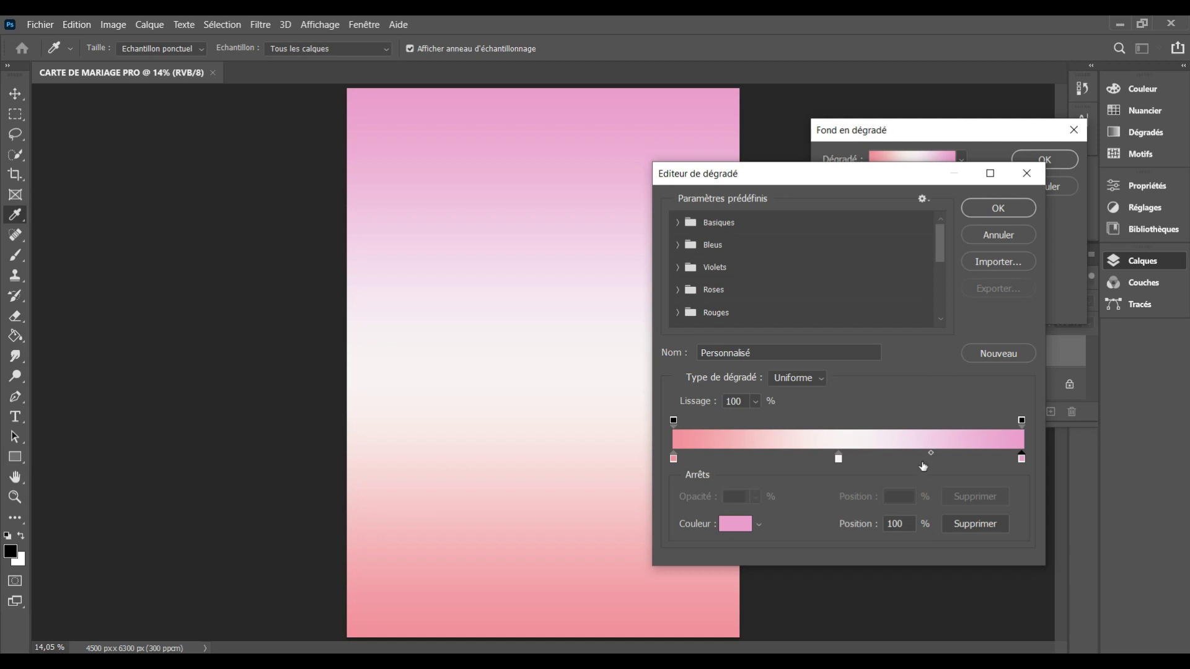
left_click_drag(932, 463, 922, 501)
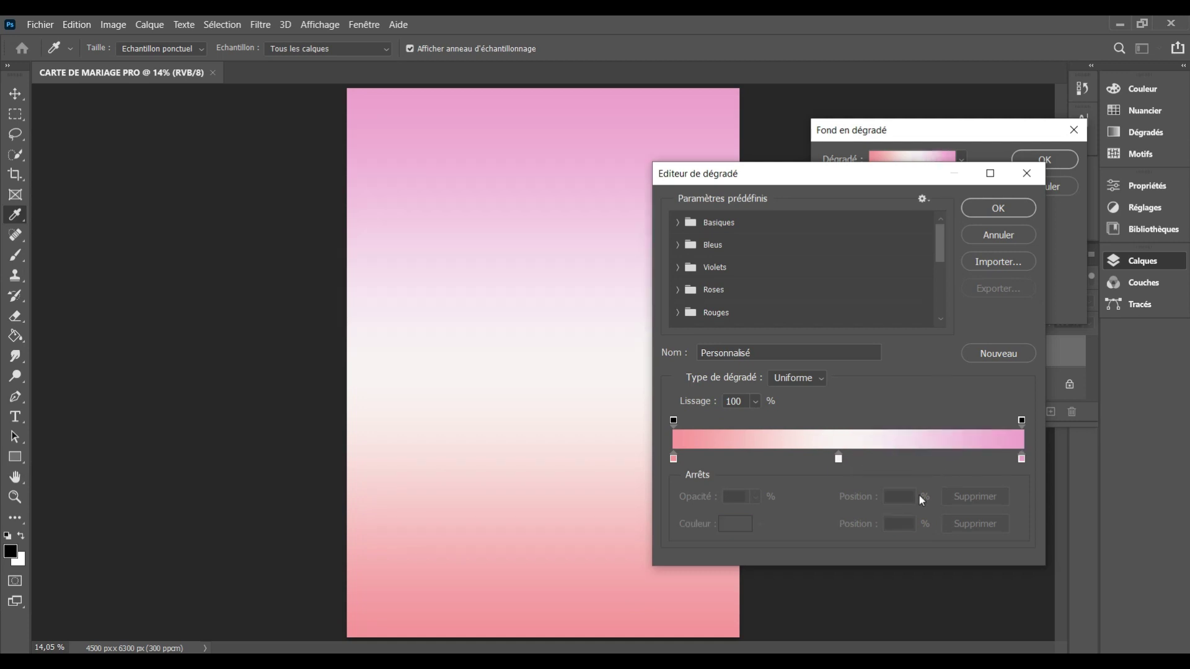
mouse_move(841, 468)
left_mouse_down()
mouse_move(857, 462)
mouse_move(803, 460)
left_mouse_up()
Try radial and reversed gradient styles, then return to a linear gradient
left_click(981, 207)
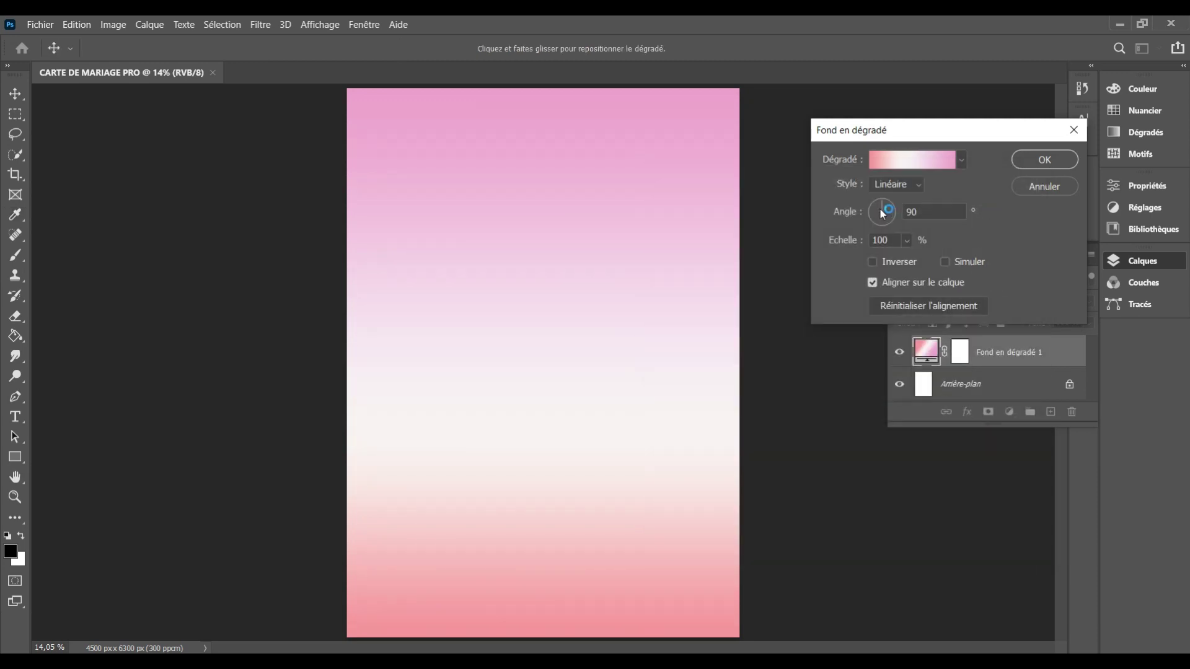
left_click(919, 185)
left_click(893, 213)
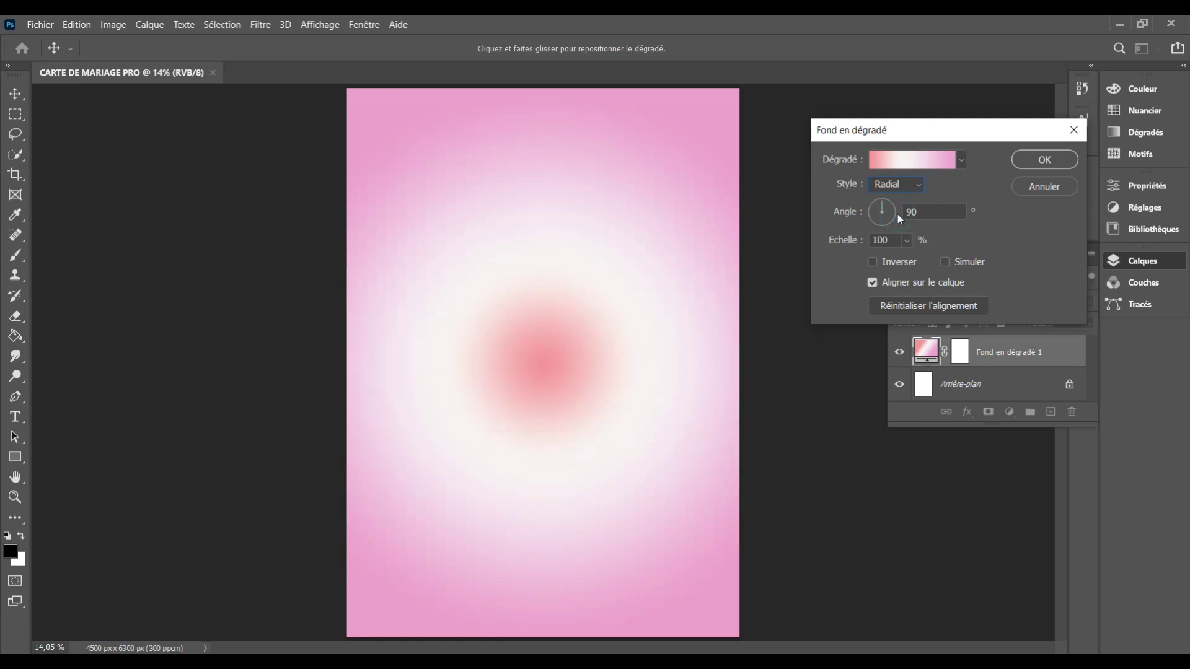
left_click(873, 262)
left_click(920, 185)
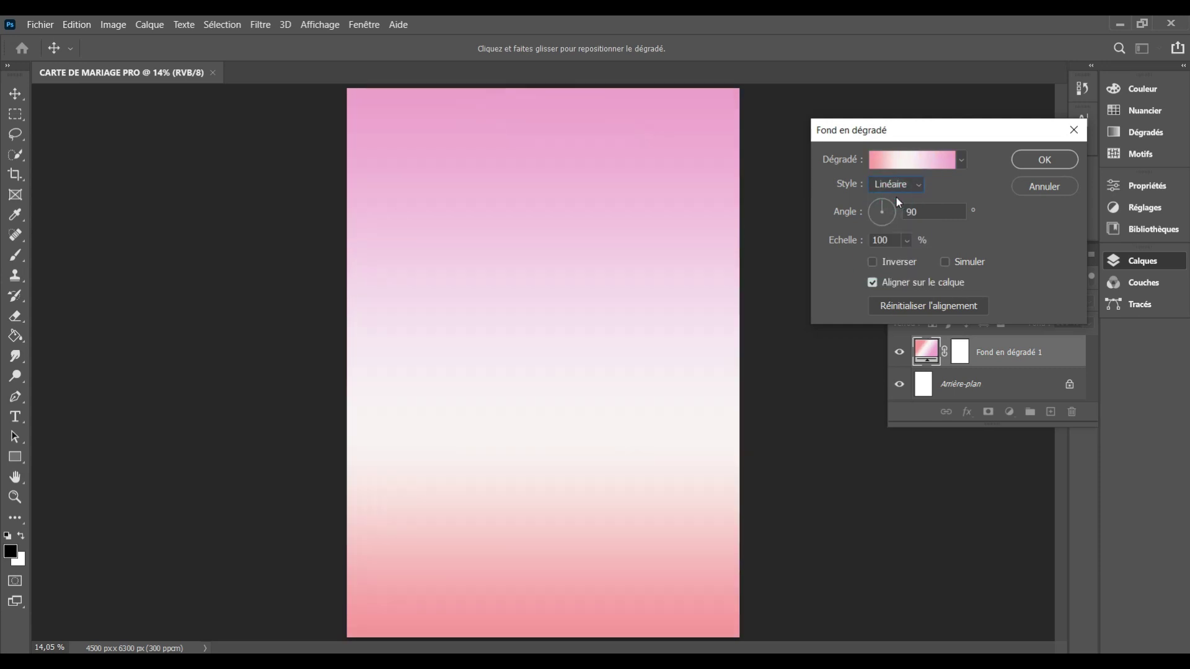
left_click_drag(563, 387, 529, 383)
Change the left stop to light pink fea7e7 and commit the fill as Fond en dégradé 1
left_click(921, 161)
double_click(674, 459)
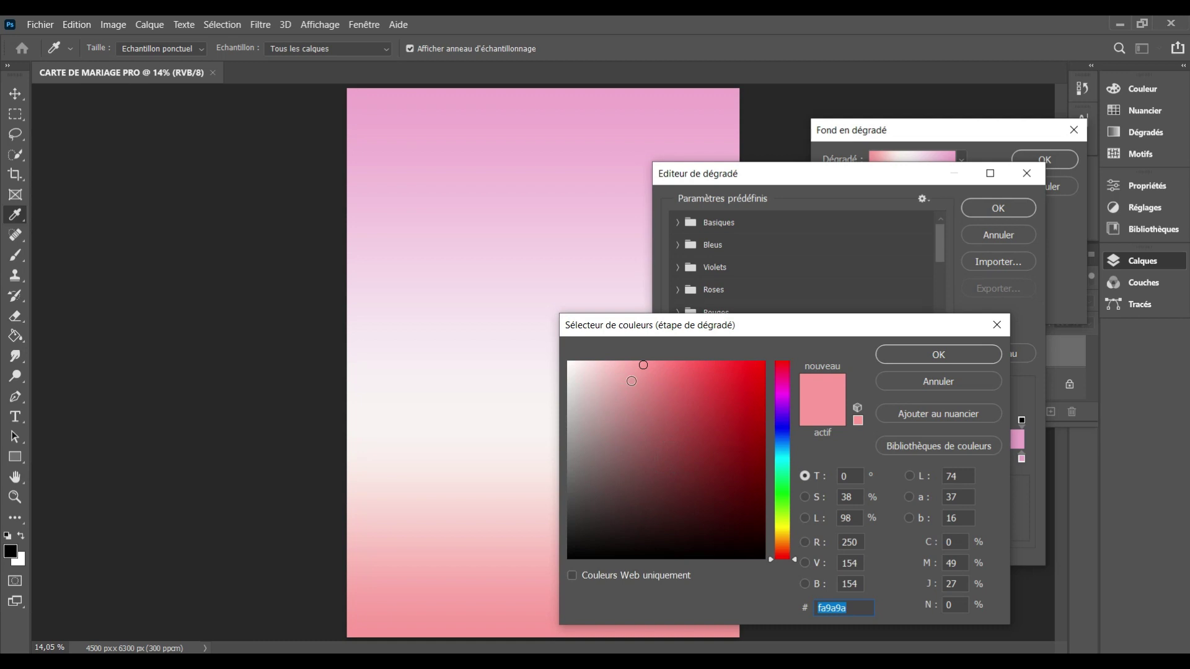
left_click(435, 120)
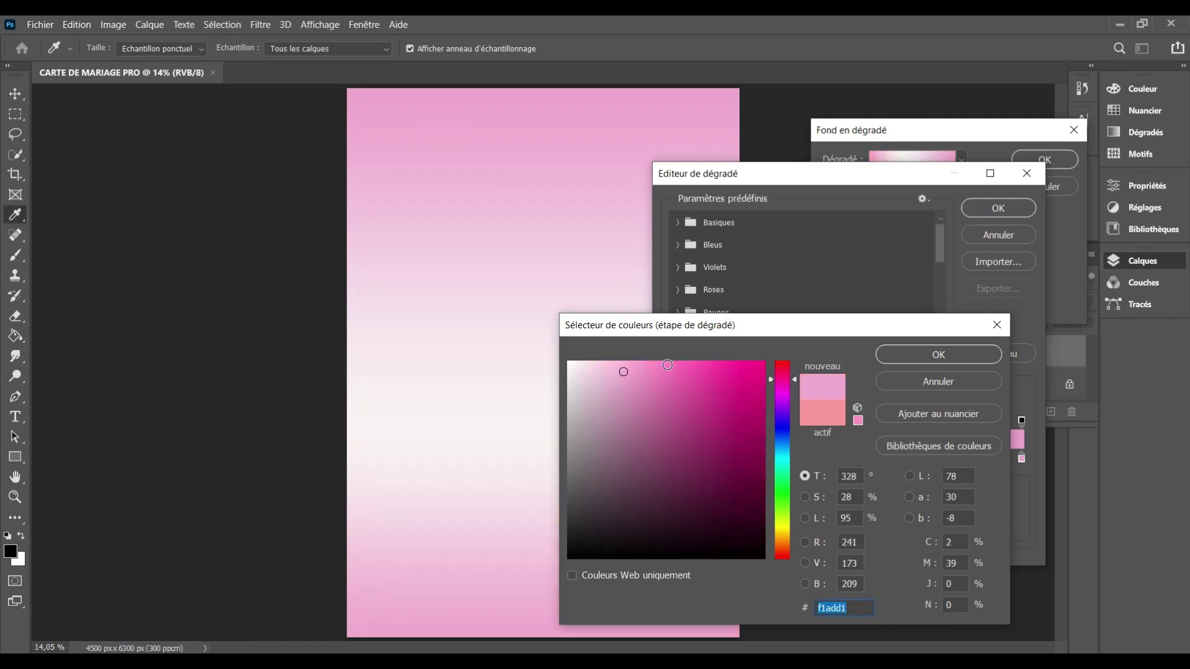
left_click_drag(667, 365, 635, 362)
left_click(783, 386)
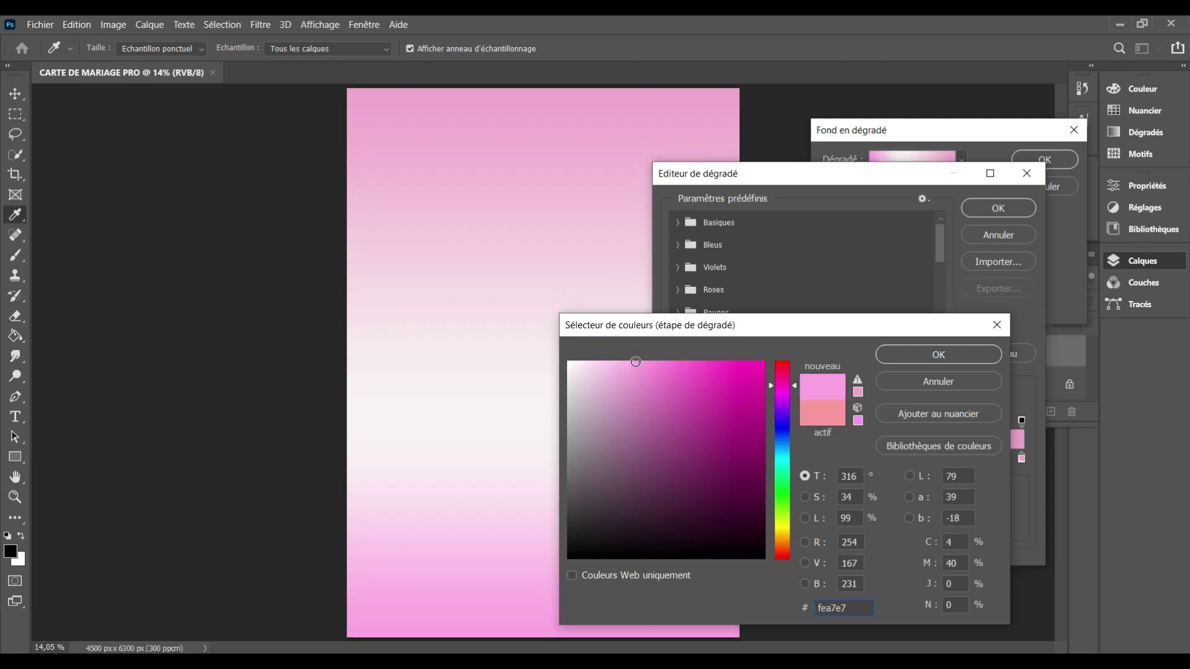
left_click(892, 356)
left_click(1005, 208)
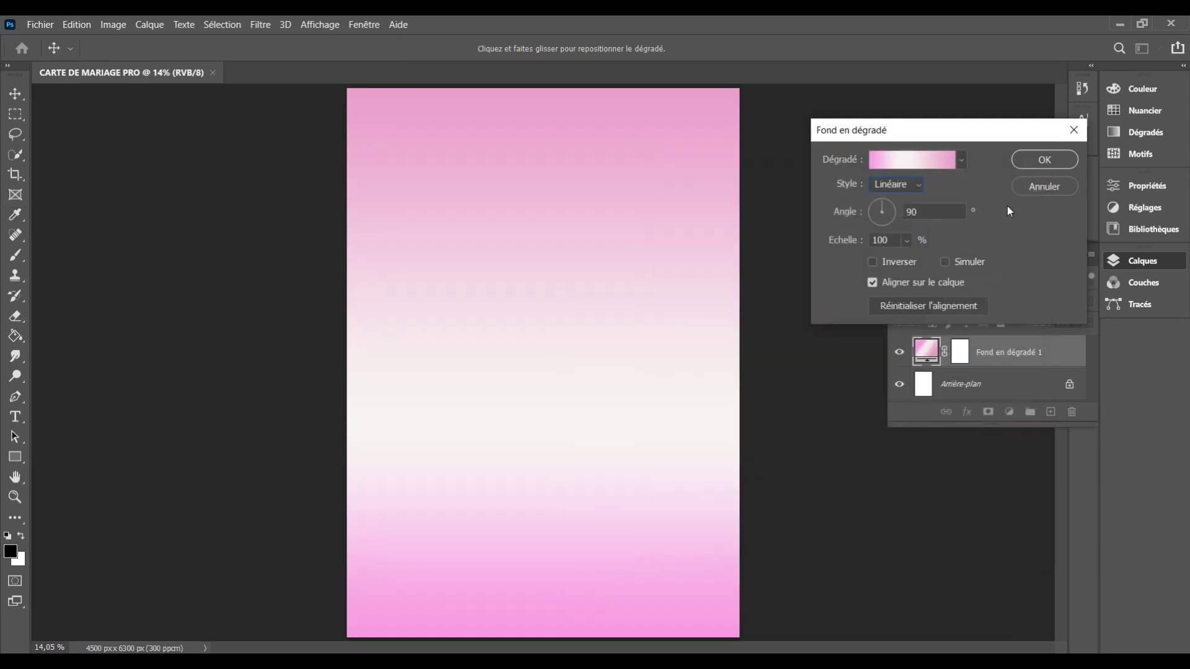
left_click(1037, 161)
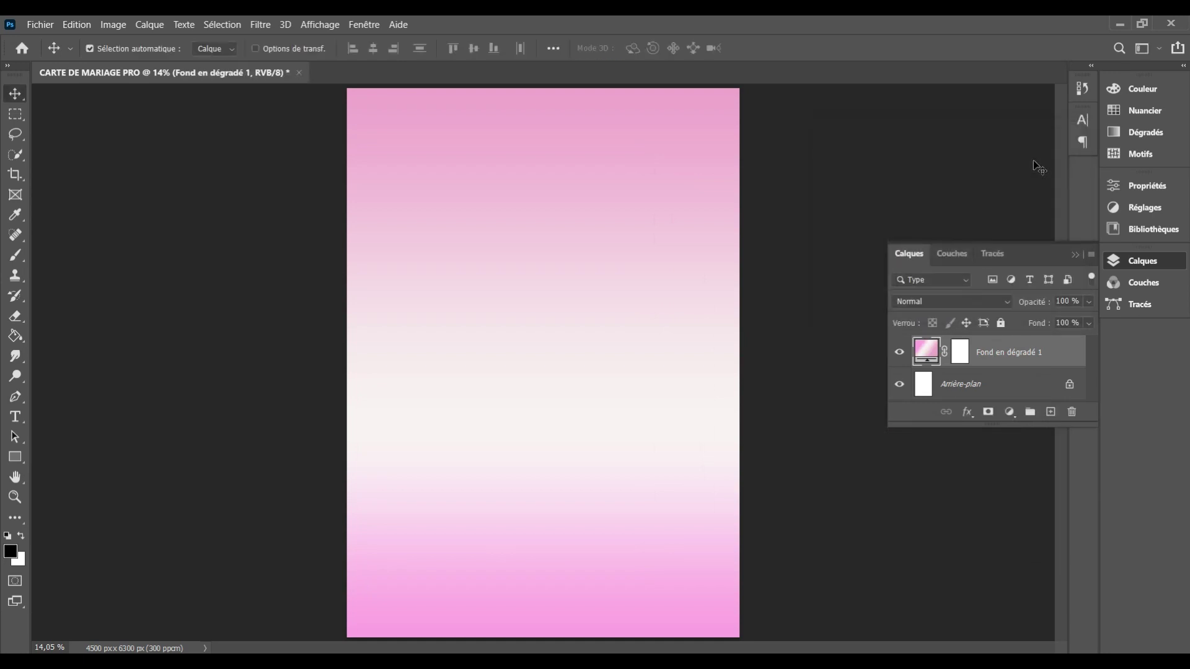
Open OK.jpg, the standing couple photo, the roses and the gold rings images together
key("ctrl+minus")
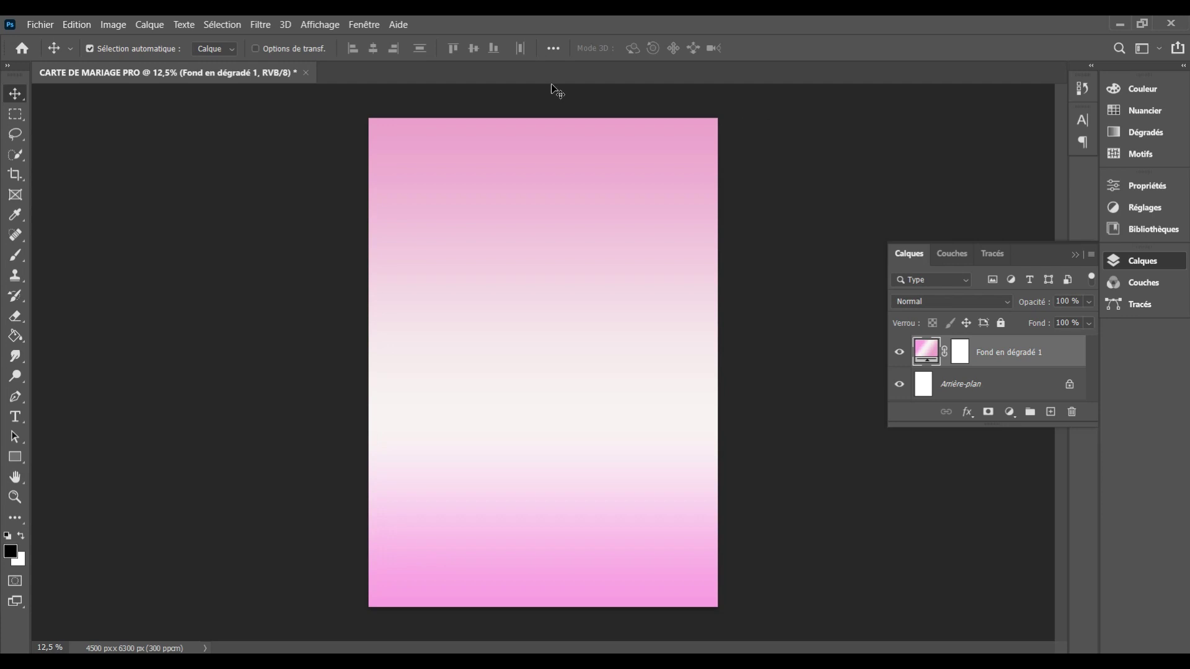
left_click(40, 24)
left_click(51, 54)
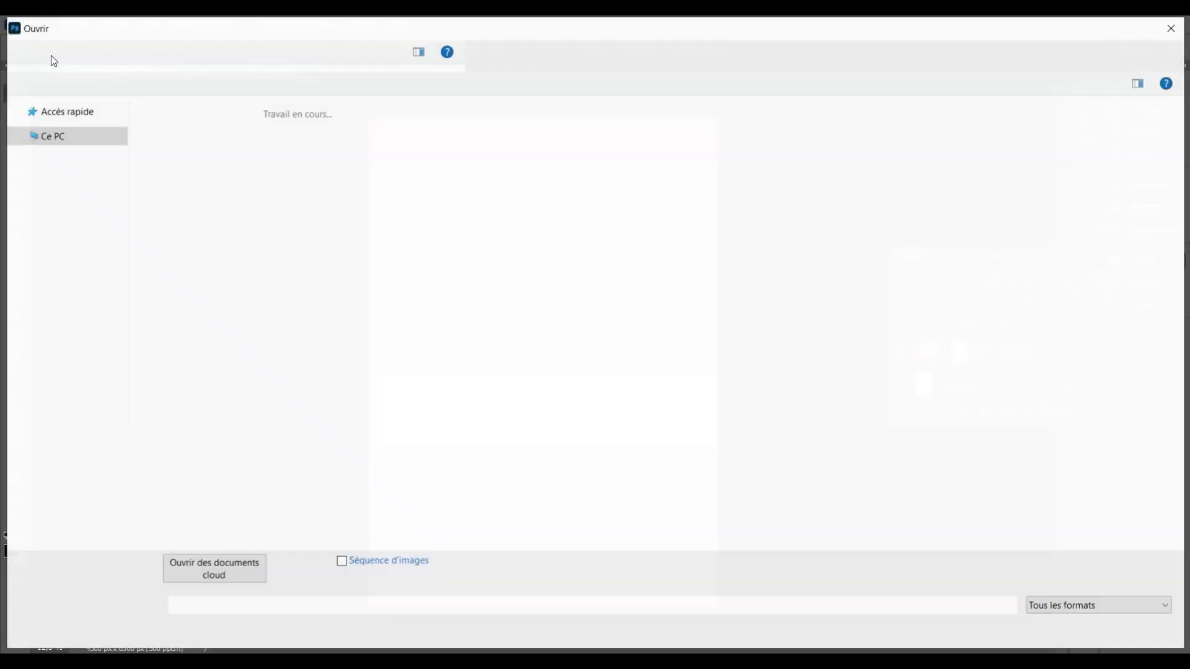
left_click(770, 174)
left_click(708, 150, "ctrl")
left_click(179, 152)
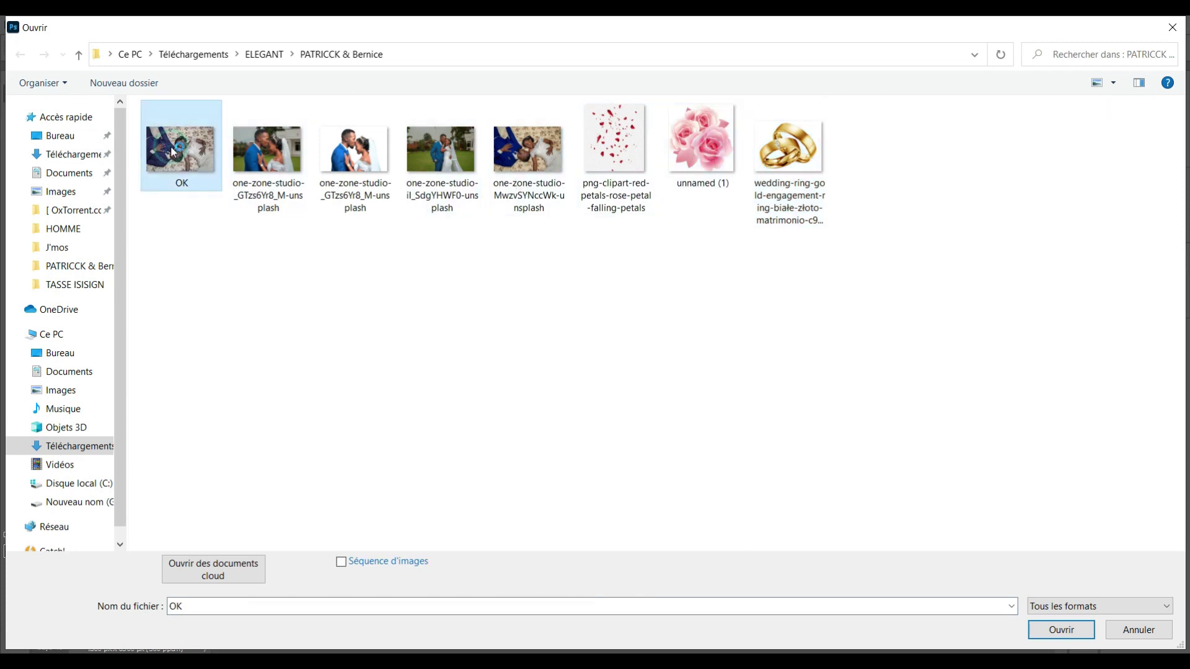
left_click(338, 156, "ctrl")
left_click(700, 146, "ctrl")
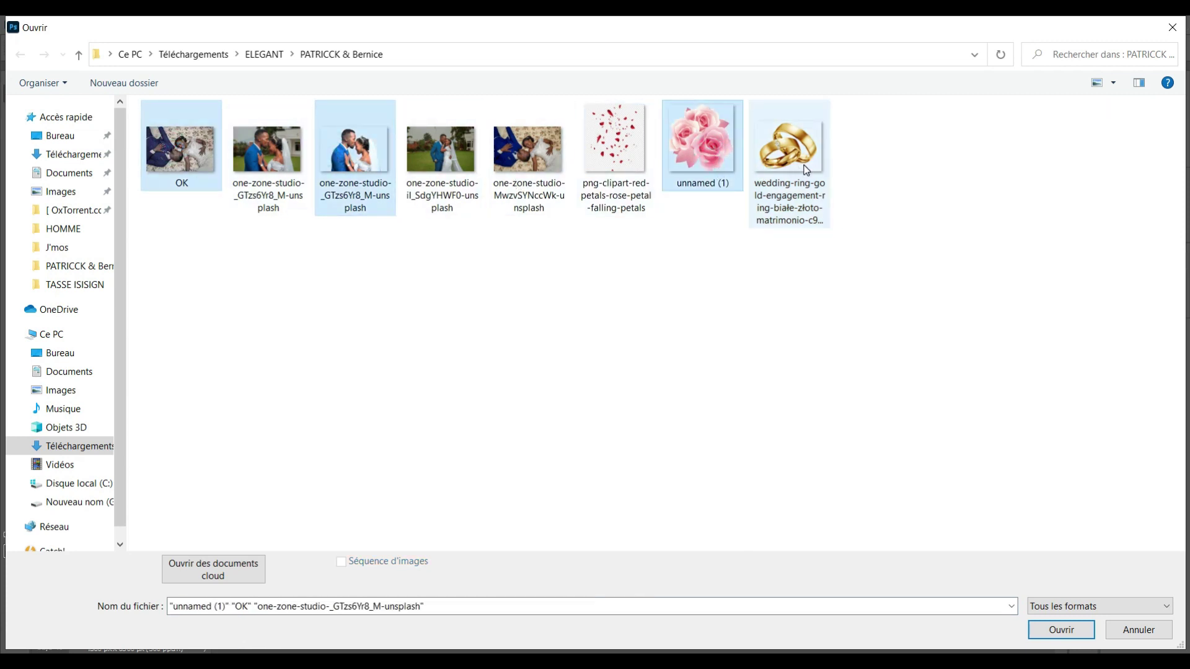
left_click(786, 152, "ctrl")
left_click(1053, 631)
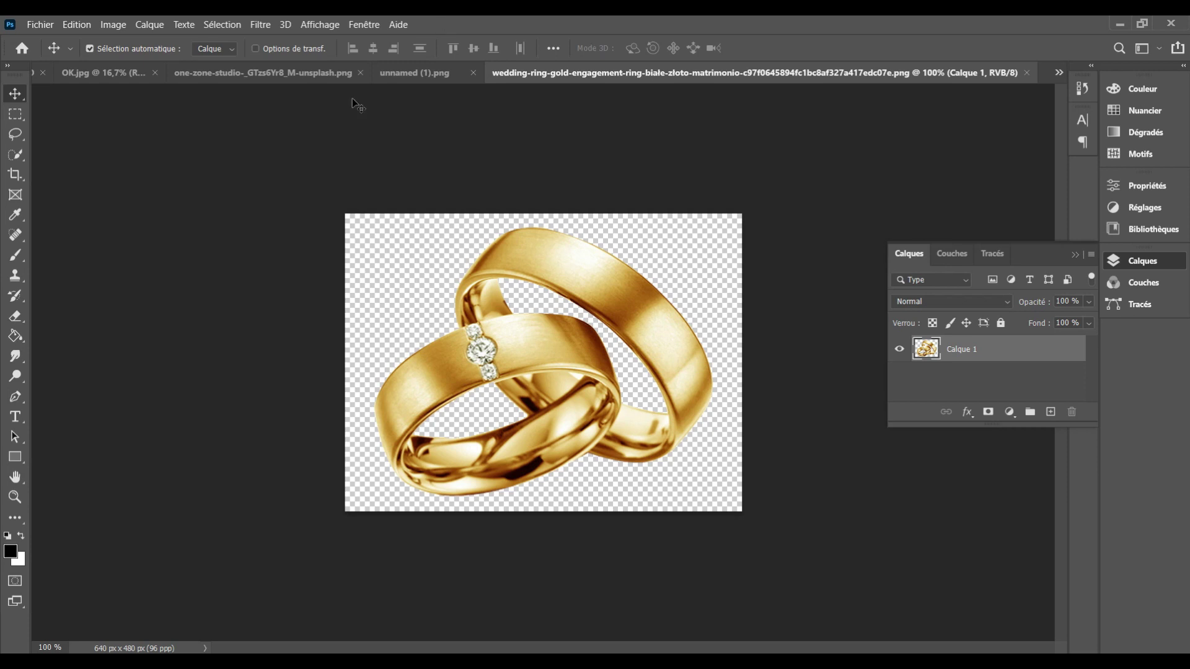
Review each opened image tab, then return to the wedding card document
left_click(389, 74)
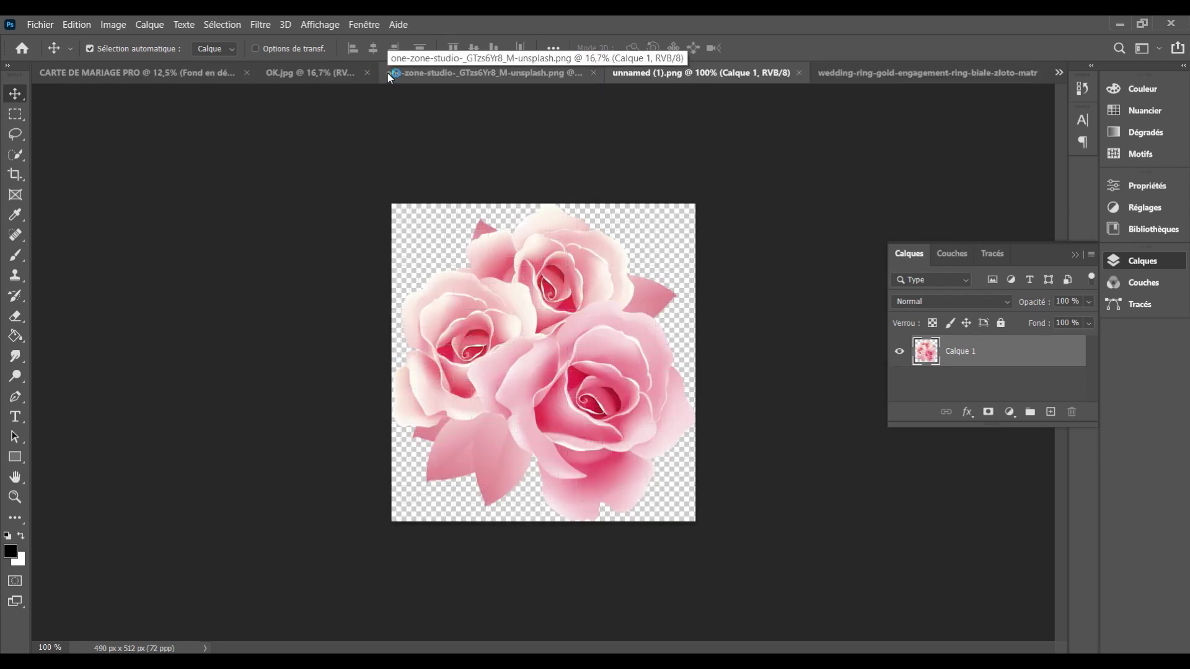
left_click(316, 71)
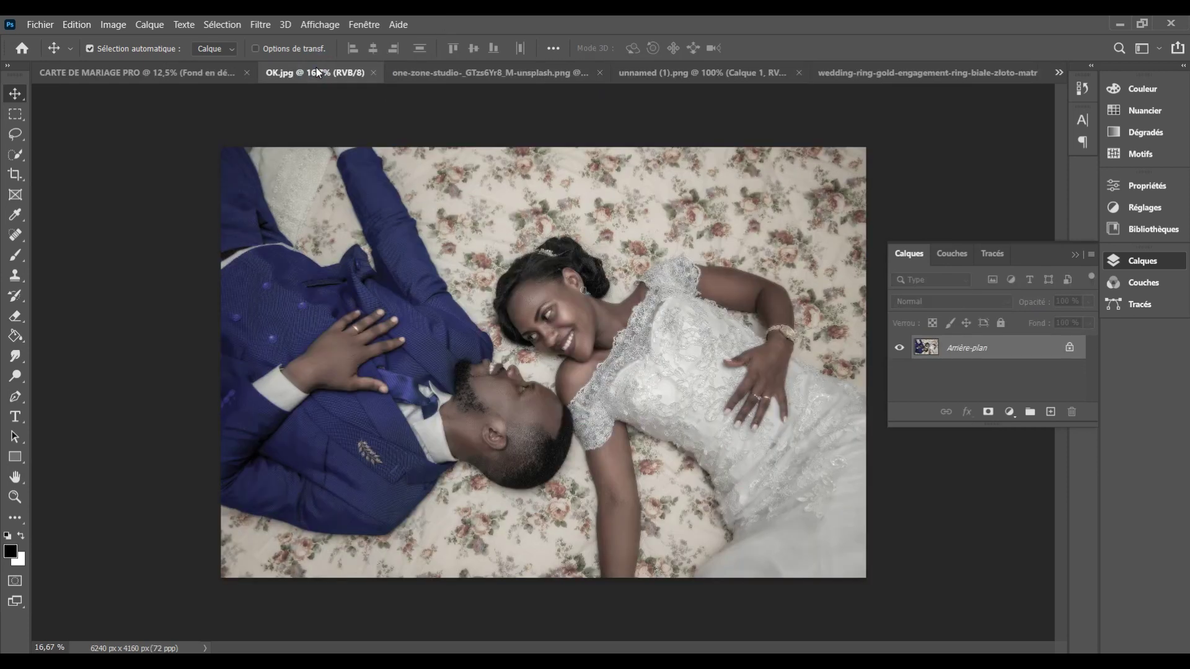
left_click(154, 73)
left_click(285, 71)
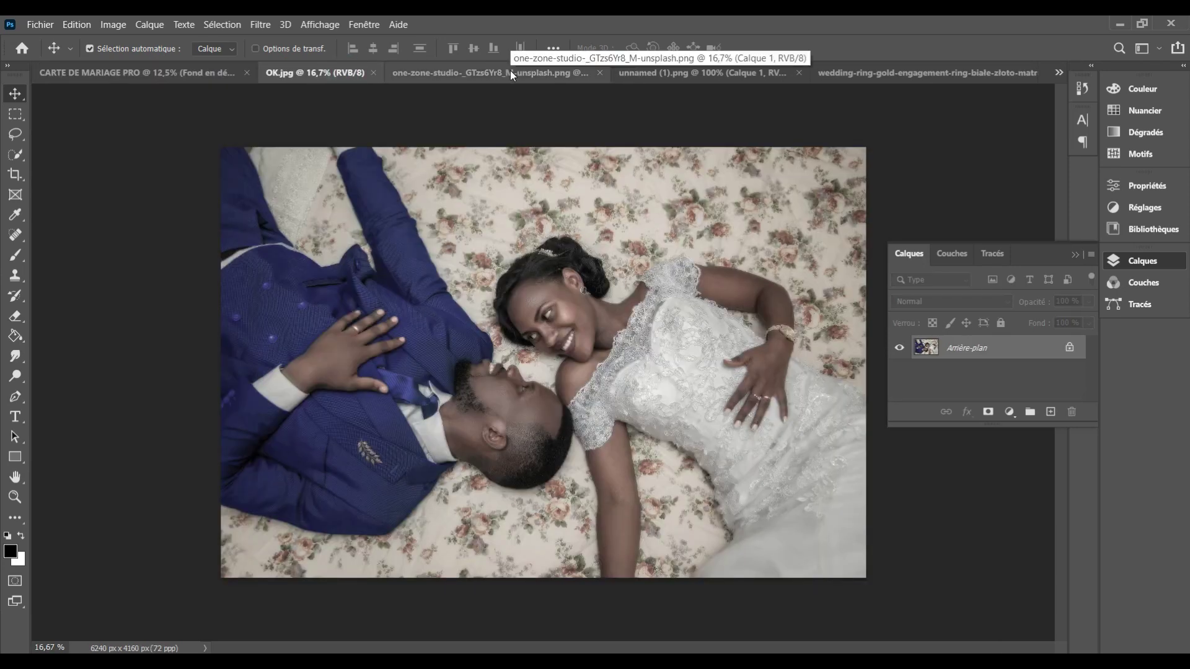
left_click(512, 74)
left_click(746, 76)
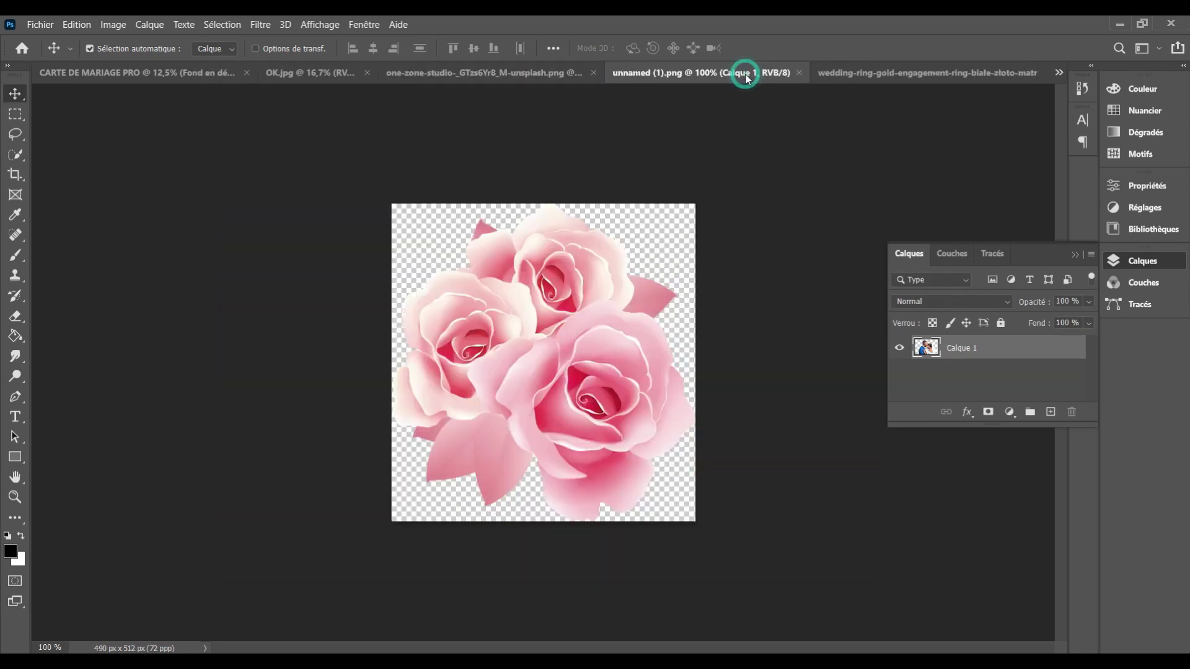
left_click(864, 74)
left_click(94, 77)
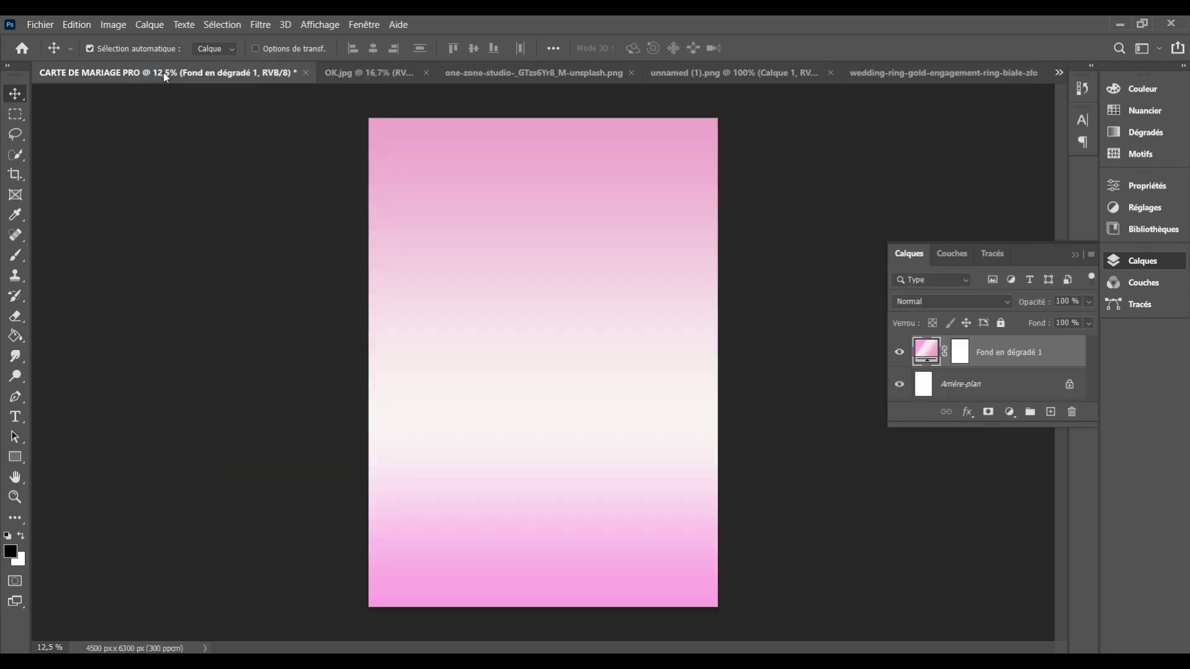
Bring the OK.jpg couple photo into the card and blend it with Incrustation
left_click(335, 75)
mouse_move(459, 265)
left_mouse_down()
mouse_move(167, 81)
mouse_move(520, 260)
left_mouse_up()
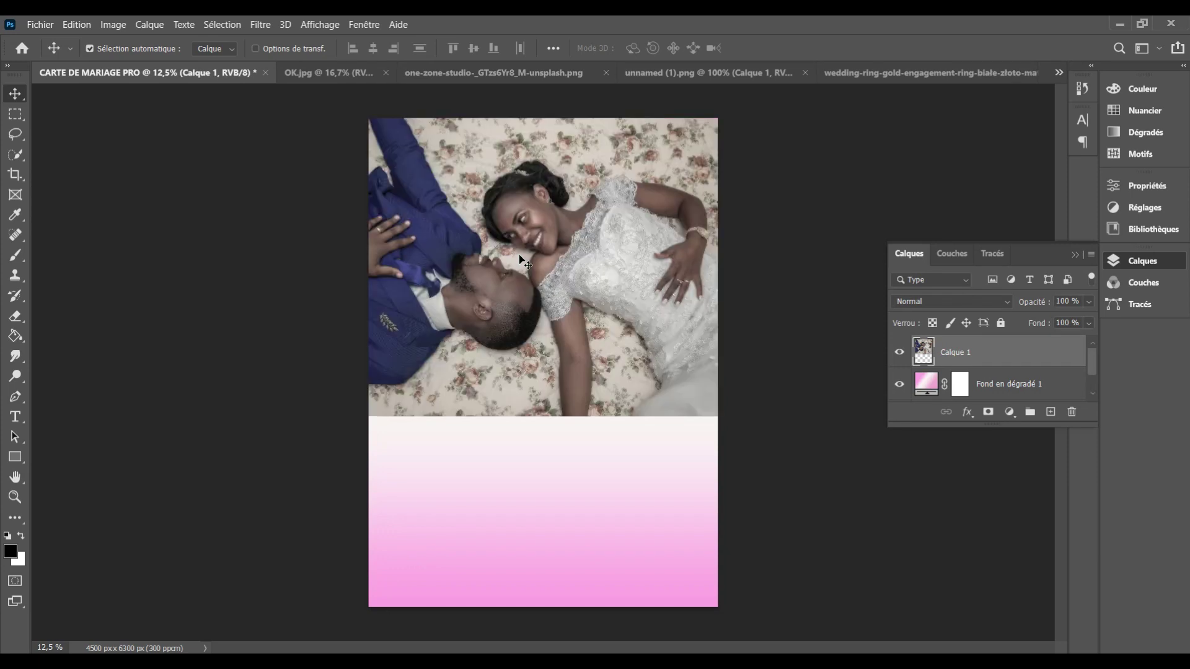
left_click(1008, 304)
left_click(909, 452)
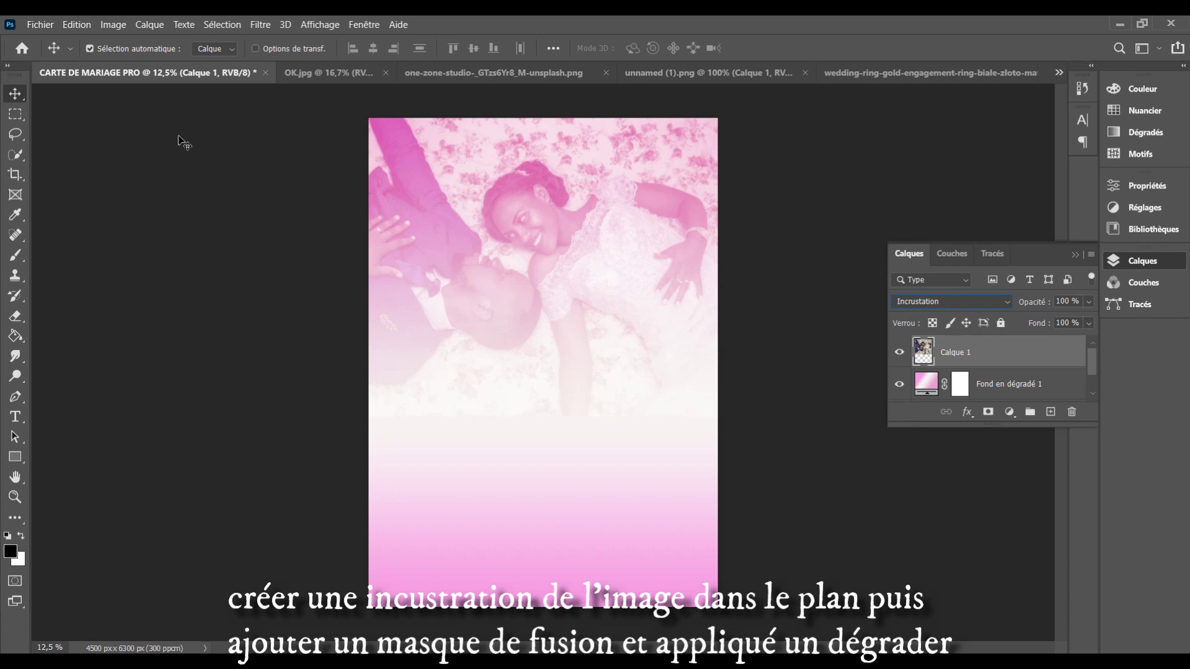
Scale the couple photo to about 95% and position it at the card's top
left_click(136, 180)
left_click(524, 229)
key("ctrl+t")
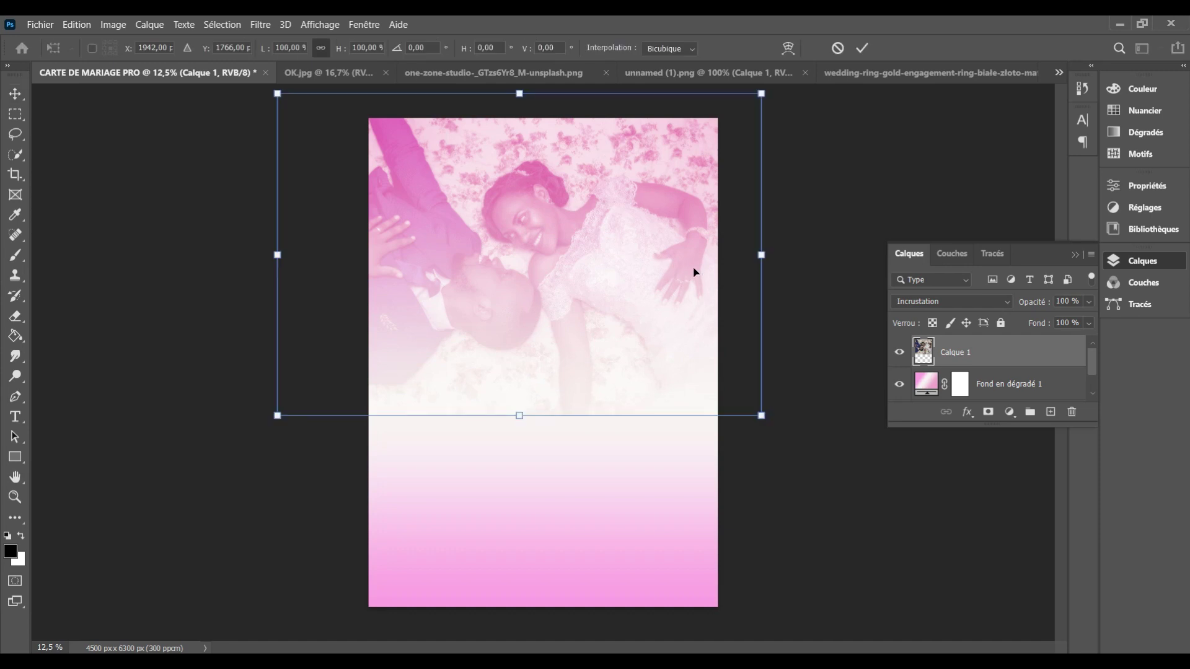
left_click_drag(768, 94, 736, 110)
left_click_drag(565, 226, 593, 195)
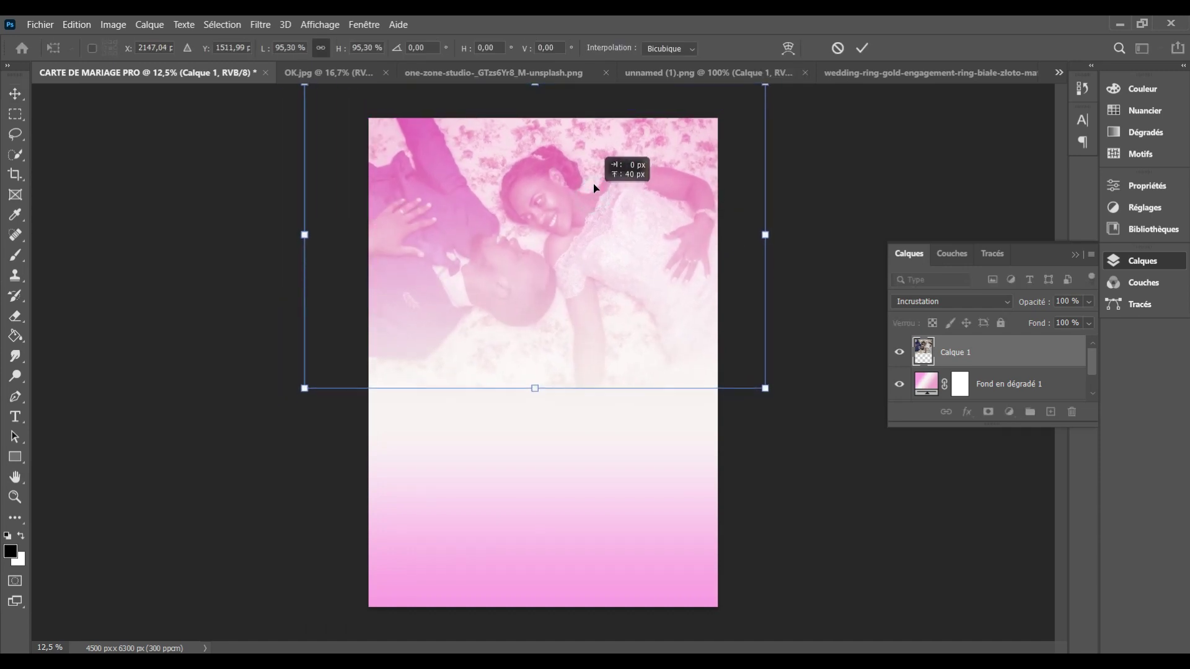
key("Return")
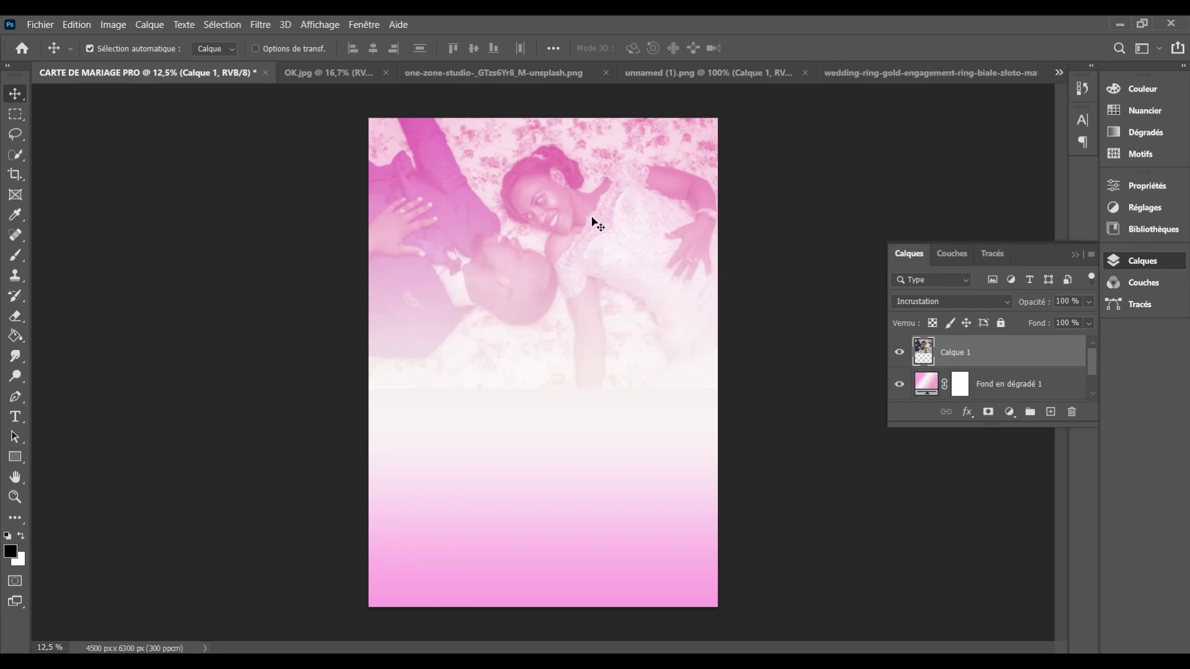
left_click_drag(577, 235, 630, 246)
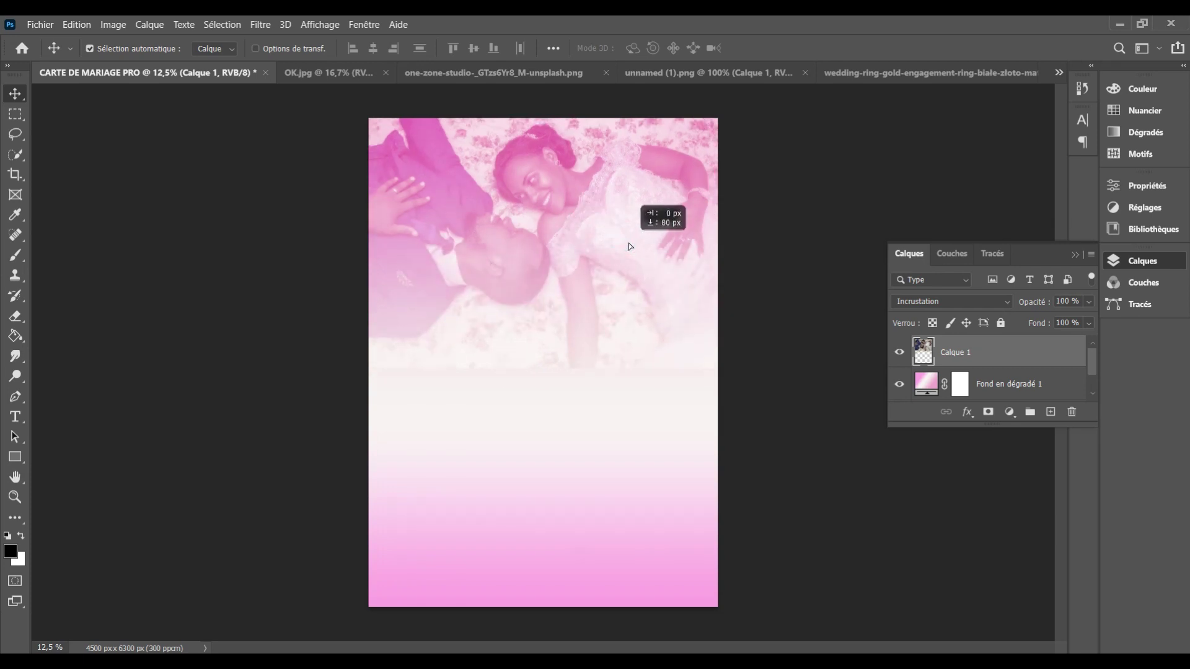
Mask the couple photo with an upward gradient fade, then close OK.jpg
left_click(989, 413)
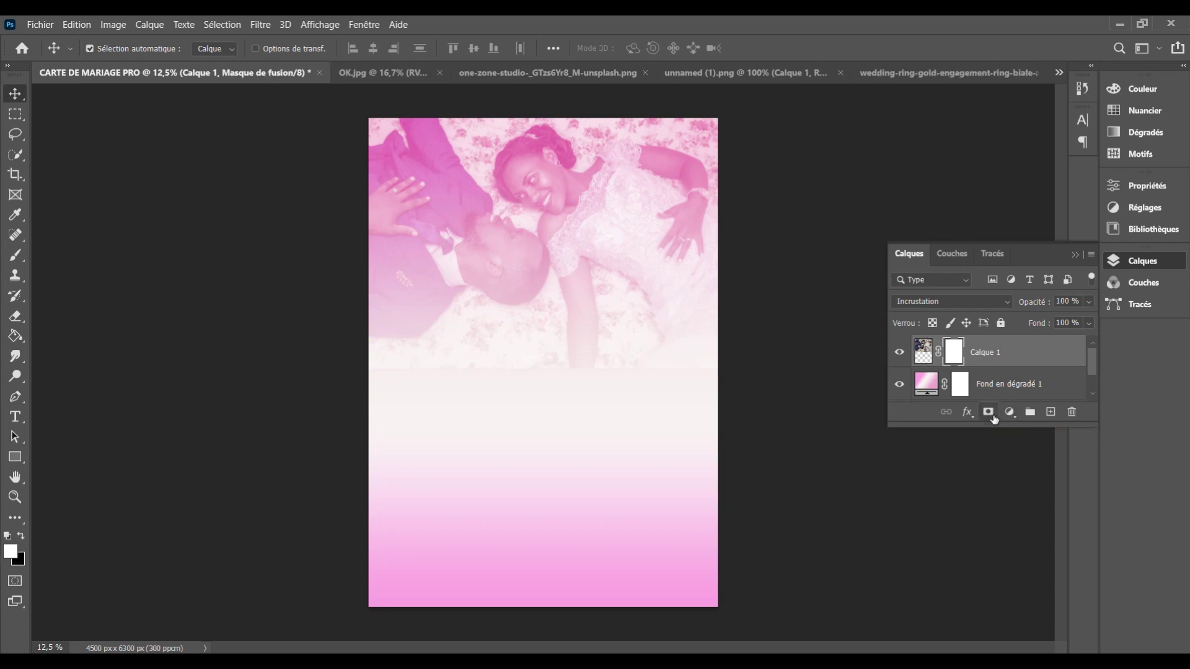
left_click(17, 318)
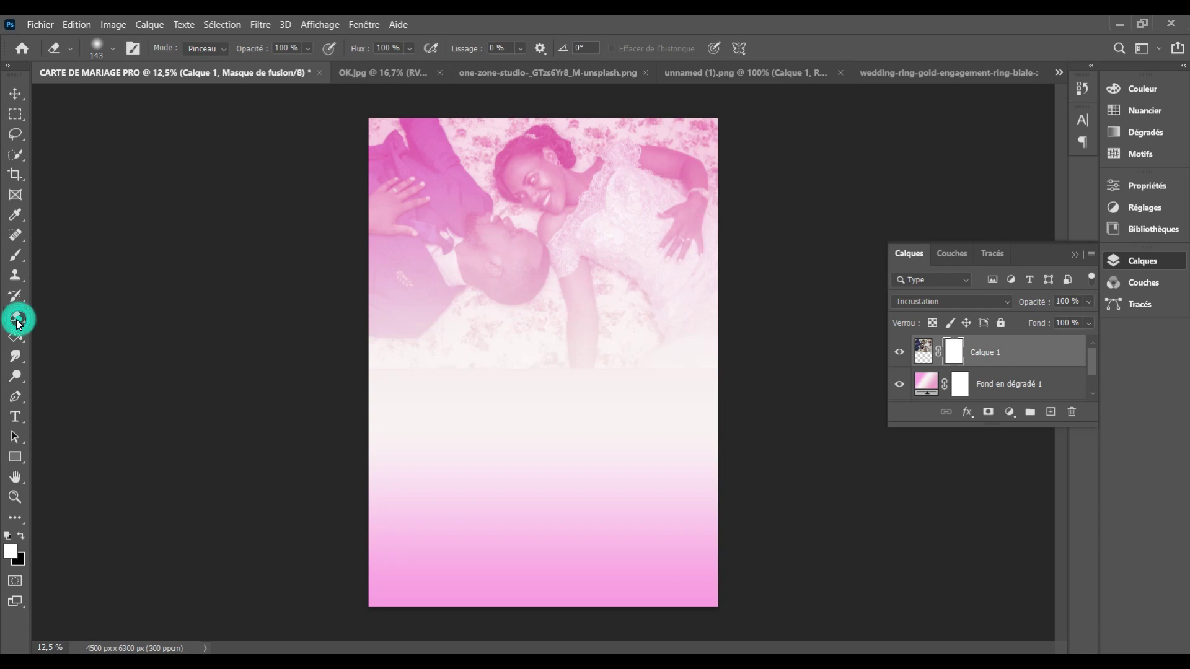
right_click(16, 334)
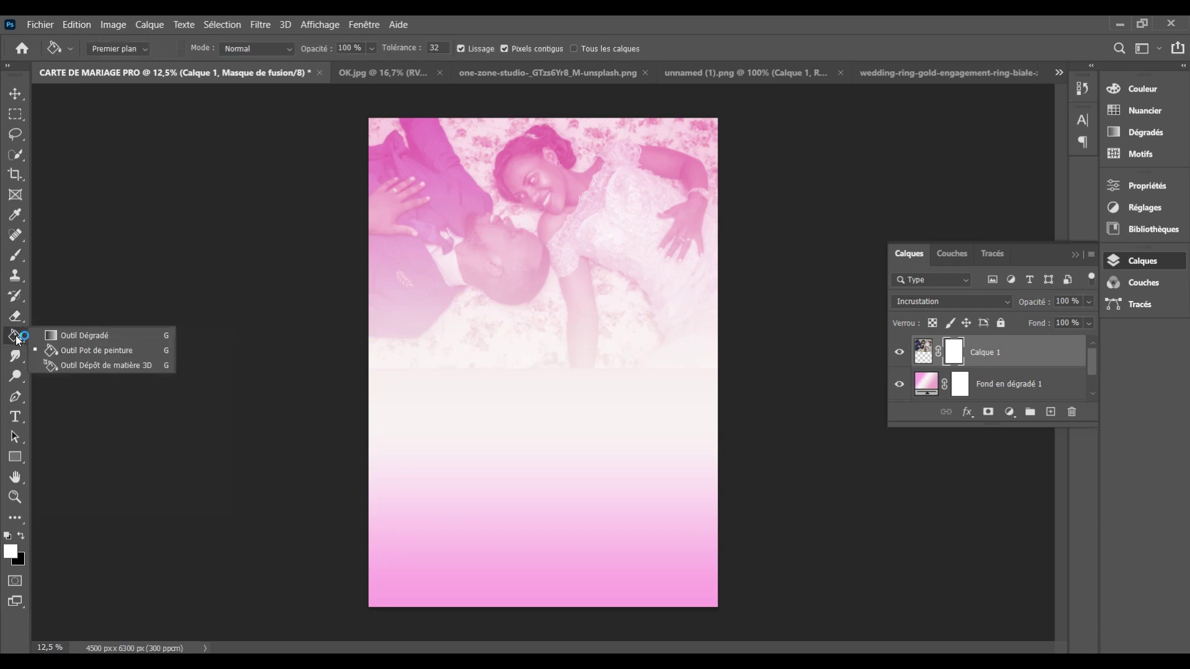
left_click(56, 334)
left_click_drag(542, 298, 540, 393)
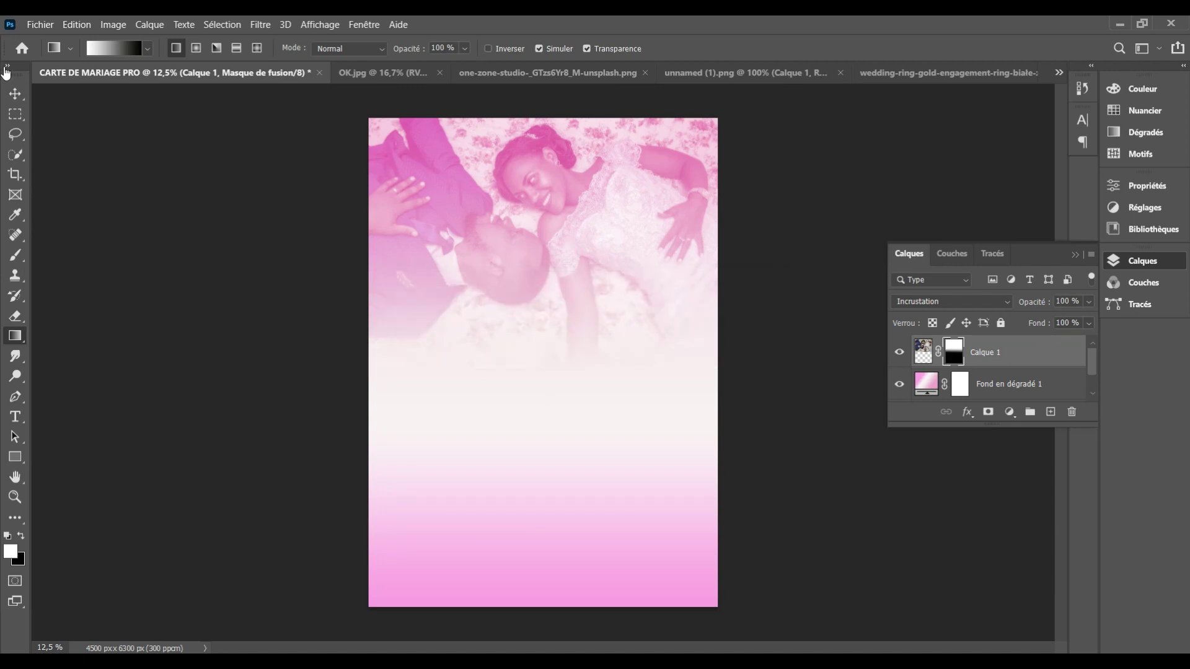
left_click(14, 93)
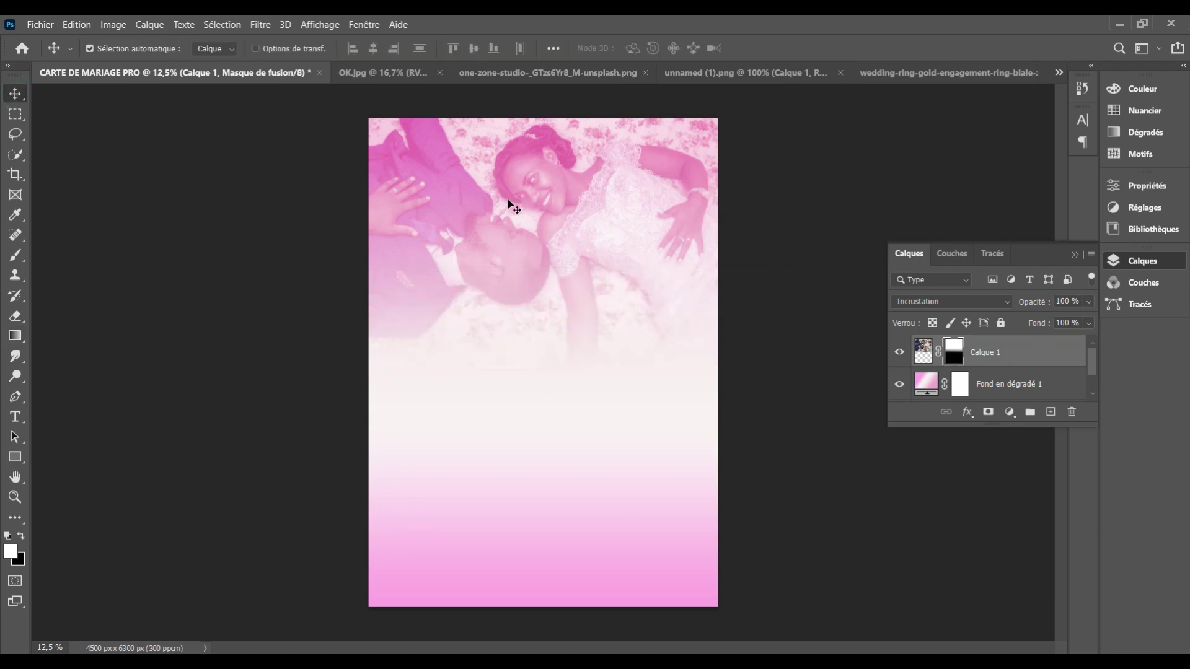
left_click(440, 73)
left_click(452, 73)
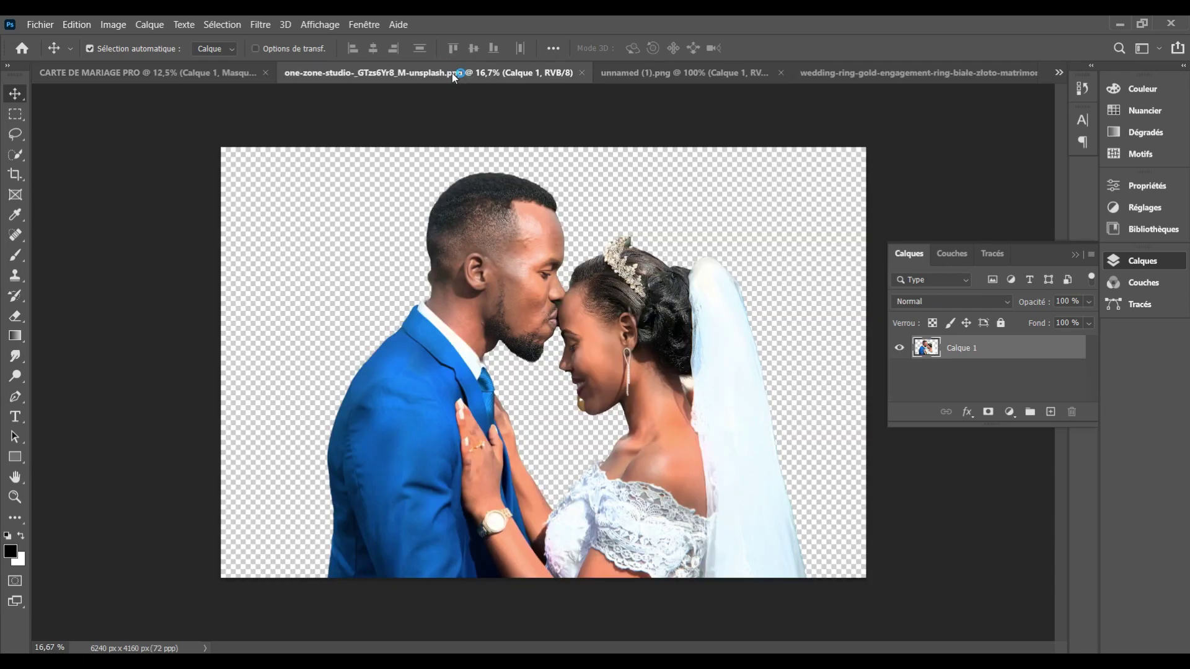
Drag the roses onto the card, scale them to about 273% and place them at the left
left_click(645, 72)
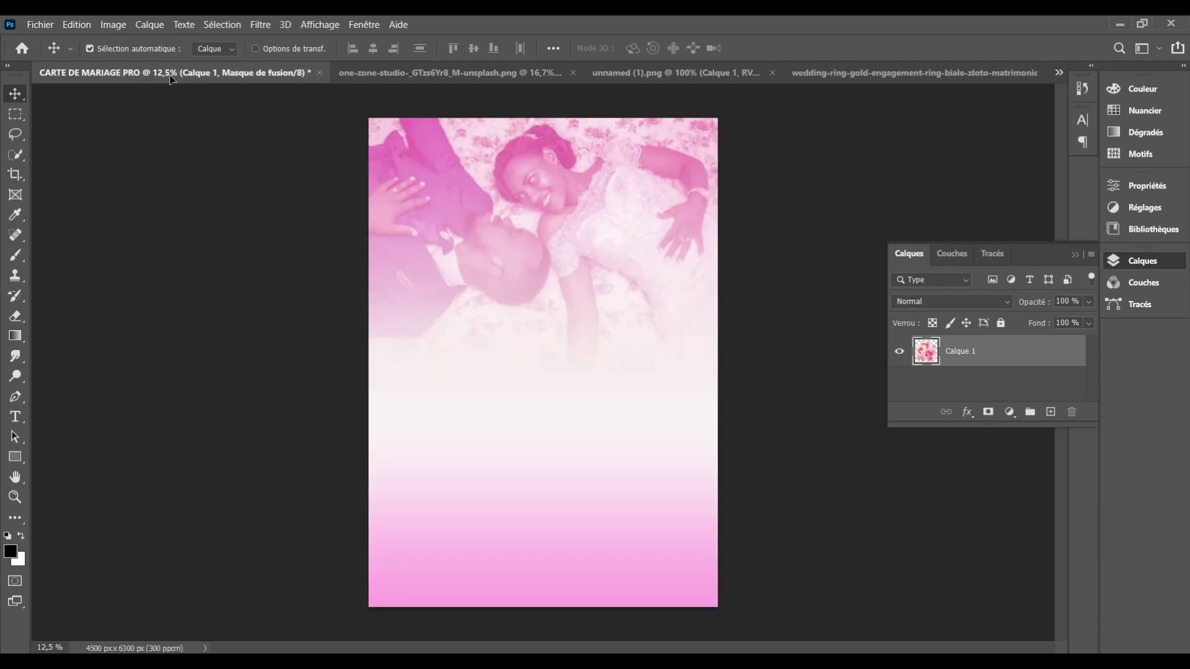
left_click_drag(320, 154, 406, 360)
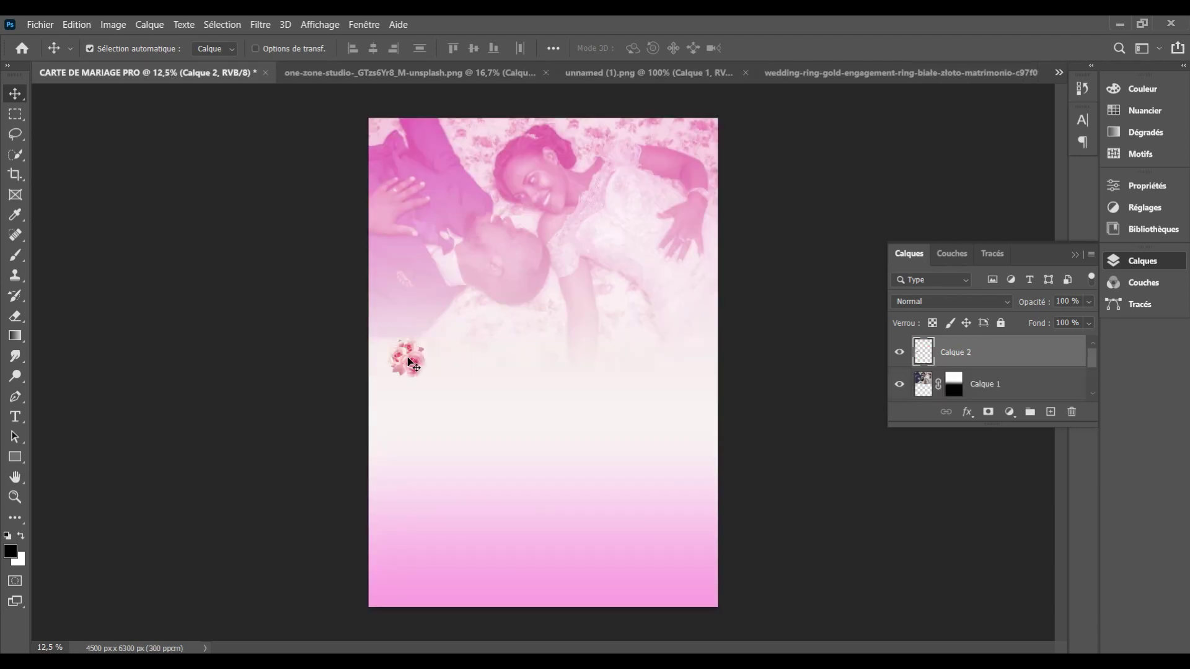
key("ctrl+t")
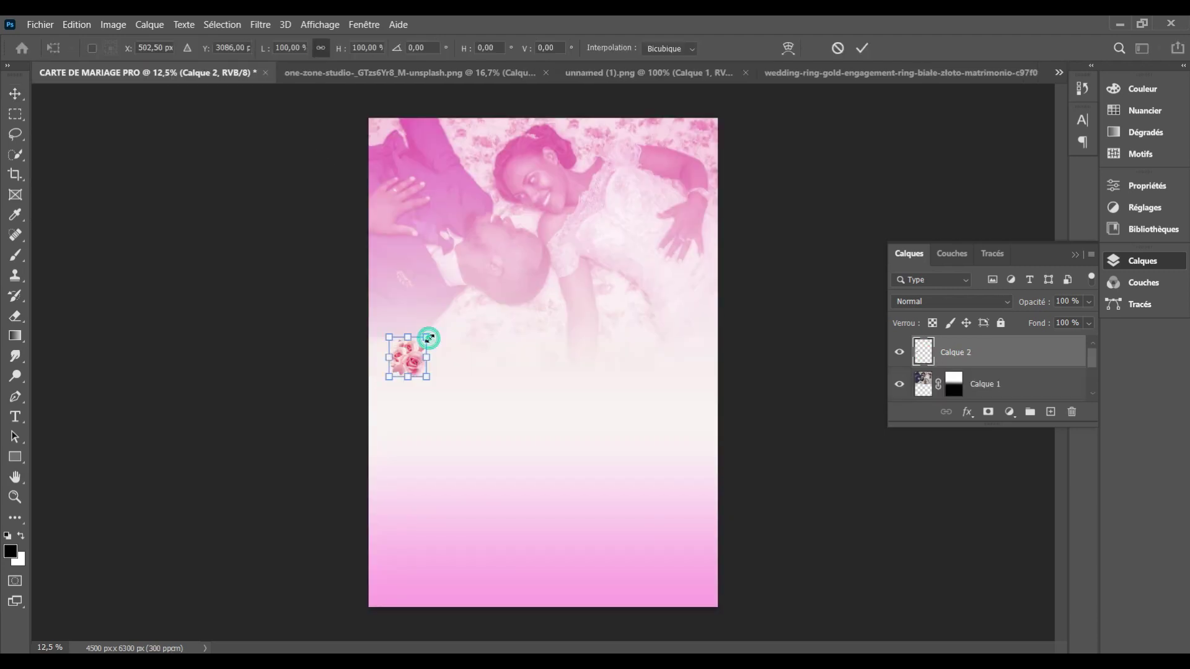
left_click_drag(427, 337, 474, 332)
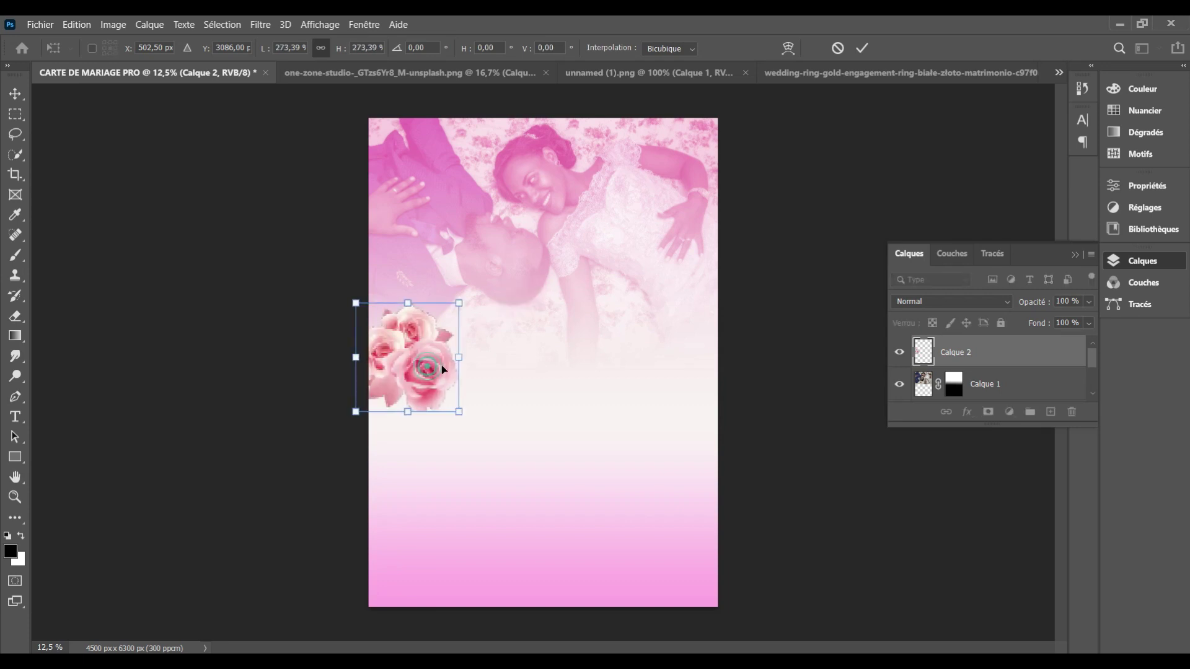
left_click_drag(443, 370, 471, 374)
key("Return")
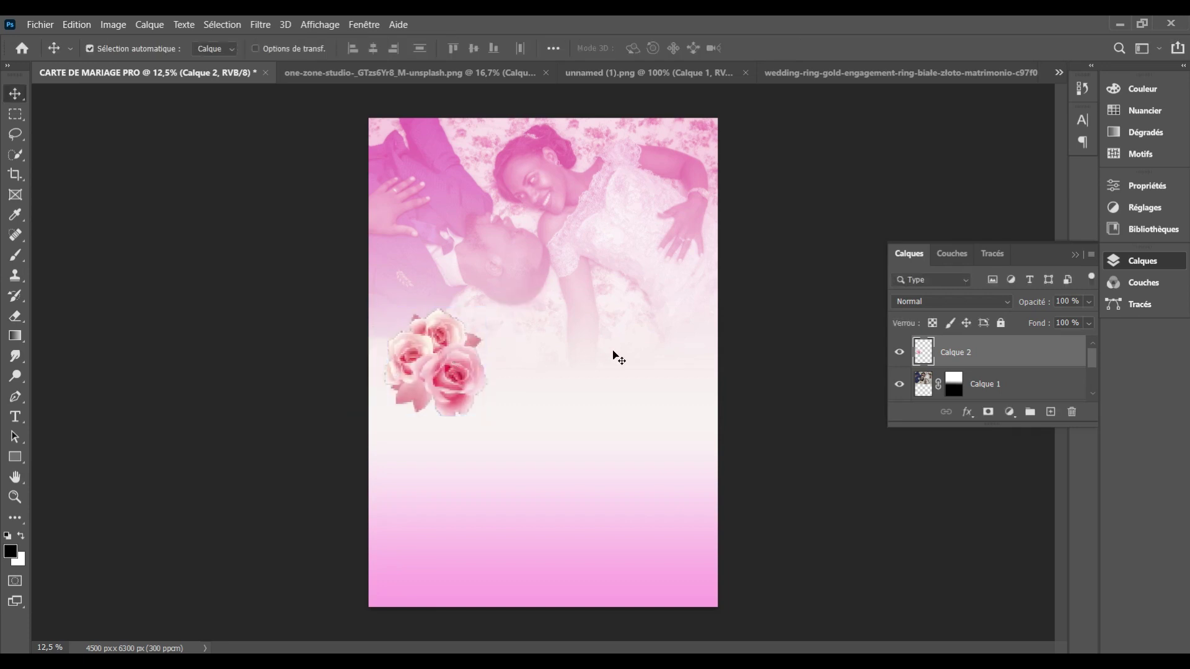
left_click(114, 25)
mouse_move(130, 41)
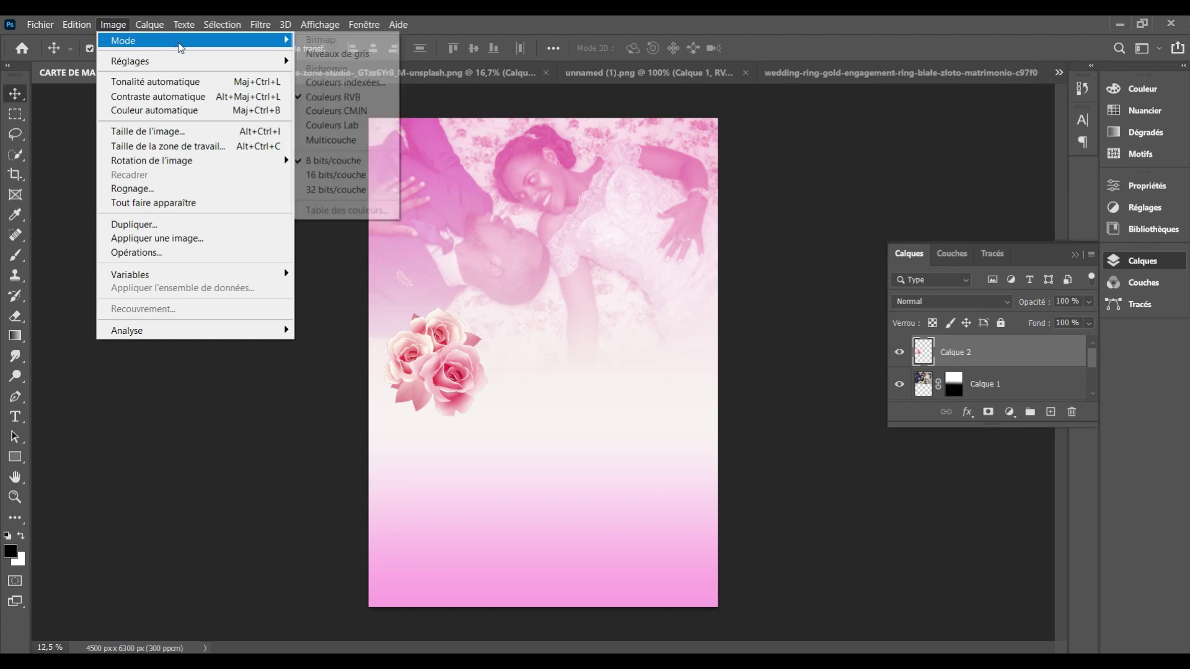
Apply Brightness/Contrast to the roses: Luminosité 38, Contraste 12
left_click(338, 60)
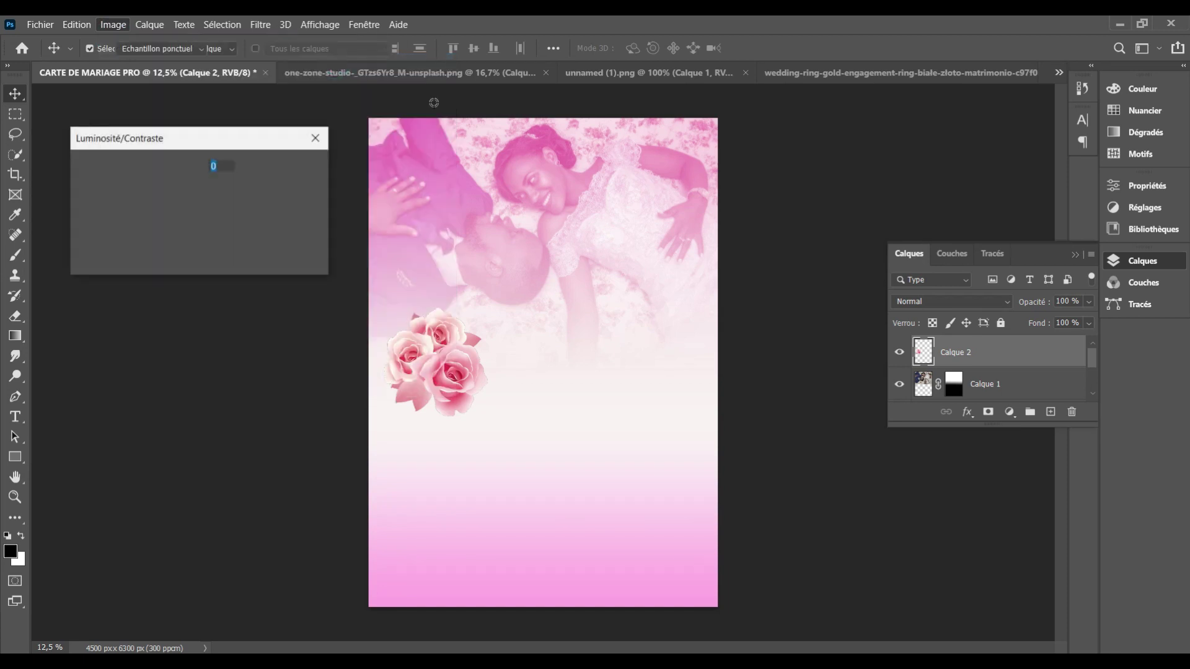
left_click_drag(162, 188, 189, 188)
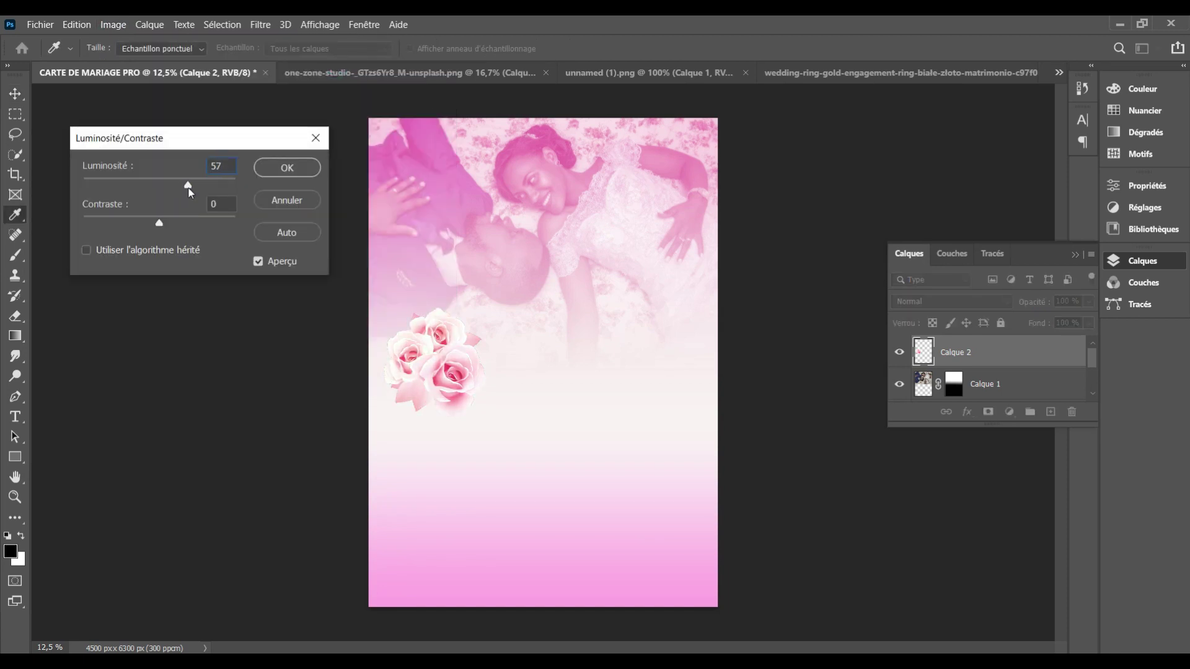
left_click_drag(163, 229, 174, 230)
left_click_drag(189, 186, 179, 186)
left_click(277, 169)
Duplicate the roses layer and move the copy to the card's lower right
key("v")
key("ctrl+j")
key("ctrl+t")
left_click_drag(441, 361, 642, 467)
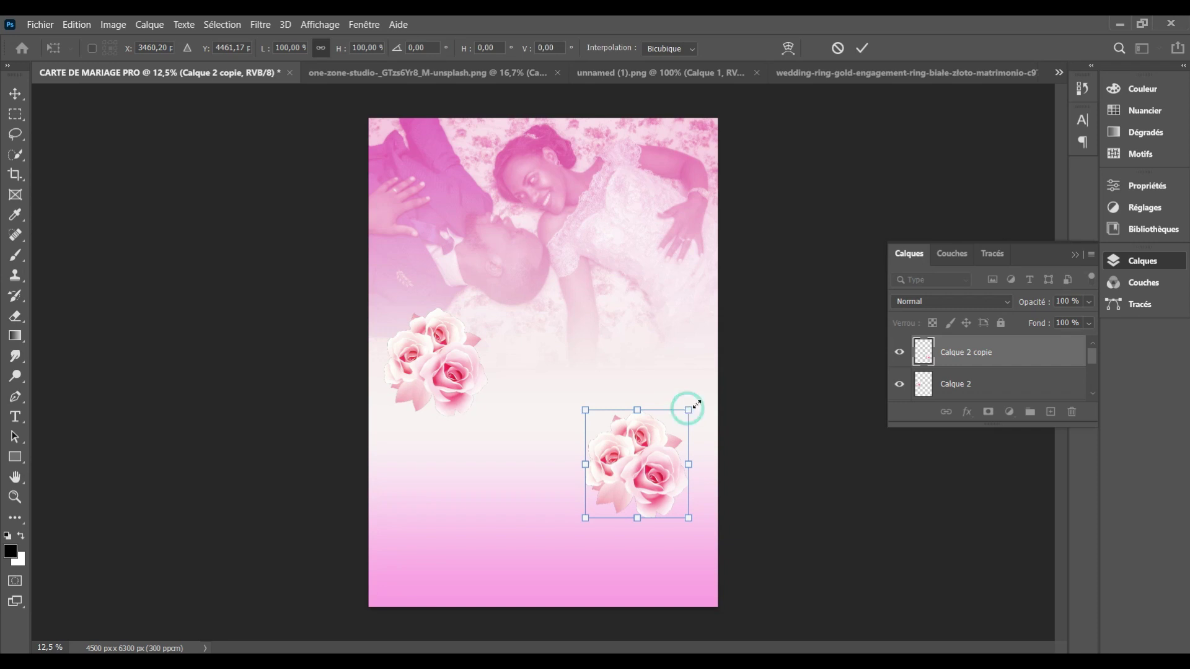
Enlarge the copied roses to about 140% at the card's lower right, then close the roses source image
left_click_drag(688, 409, 718, 396)
key("Return")
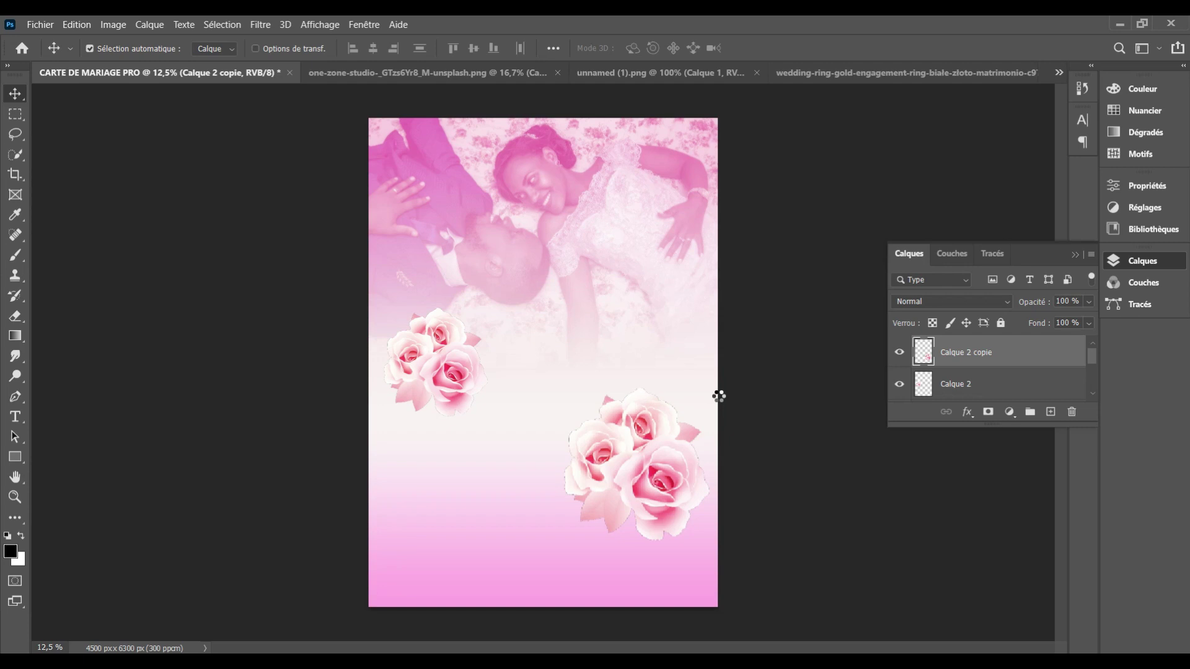
left_click(734, 73)
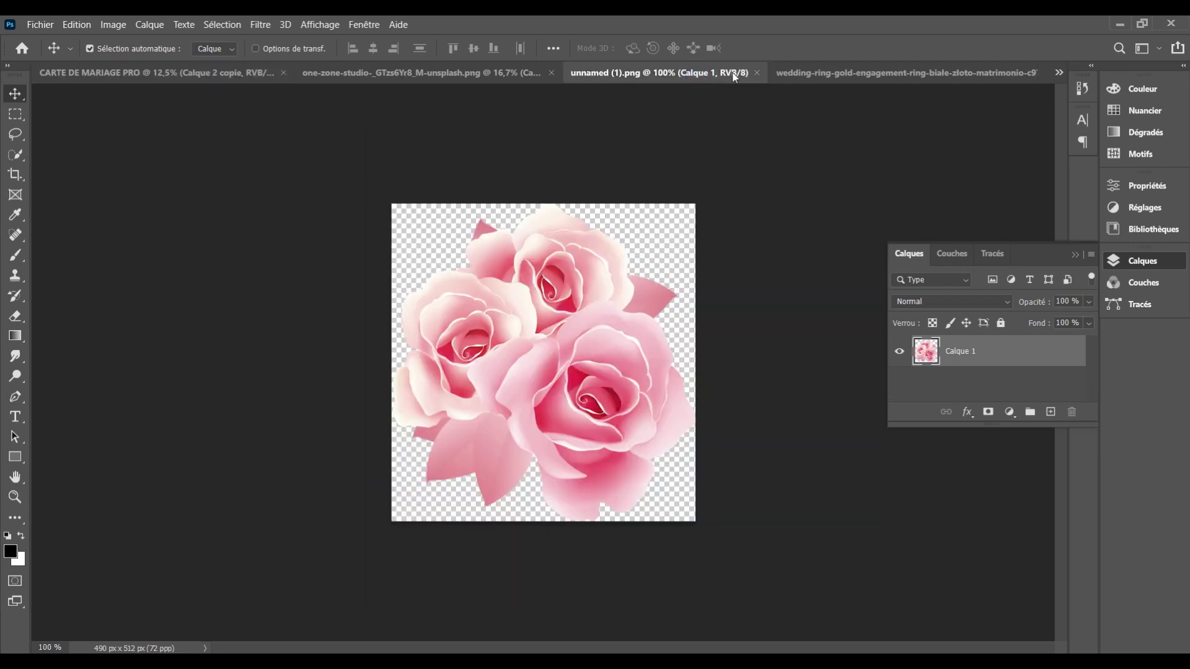
left_click(758, 73)
left_click(689, 72)
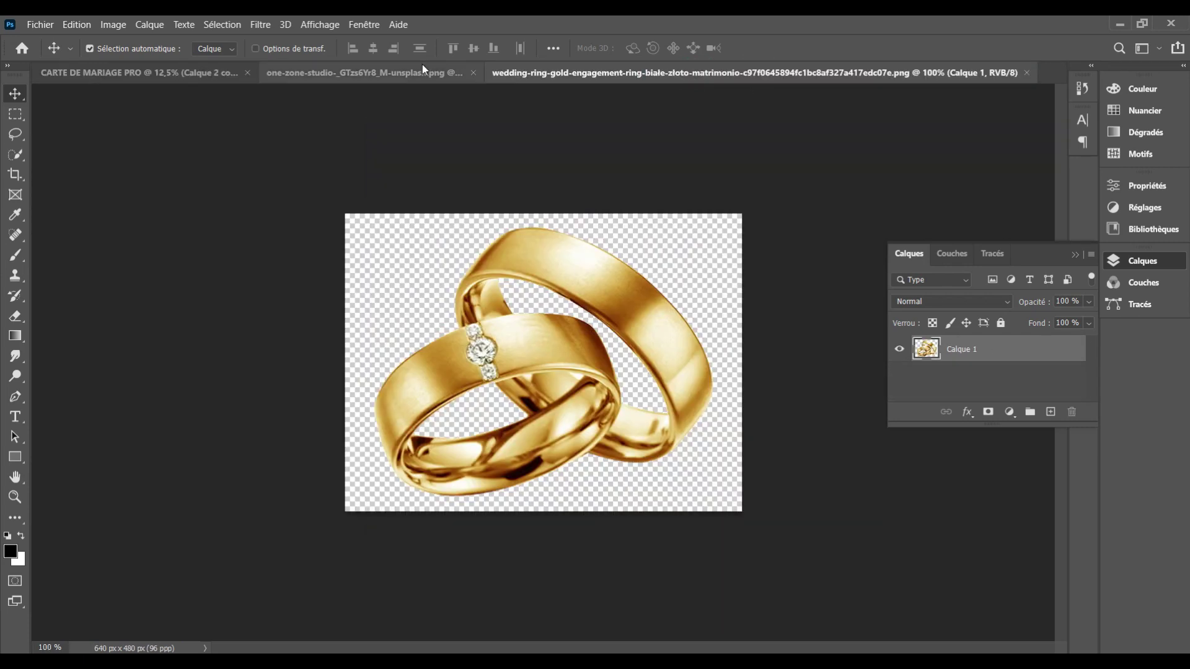
left_click(424, 69)
Add the couple cutout as Calque 3, centred and scaled to 90.95%, and move the copied roses to bottom centre
mouse_move(436, 215)
left_mouse_down()
mouse_move(491, 390)
mouse_move(509, 401)
left_mouse_up()
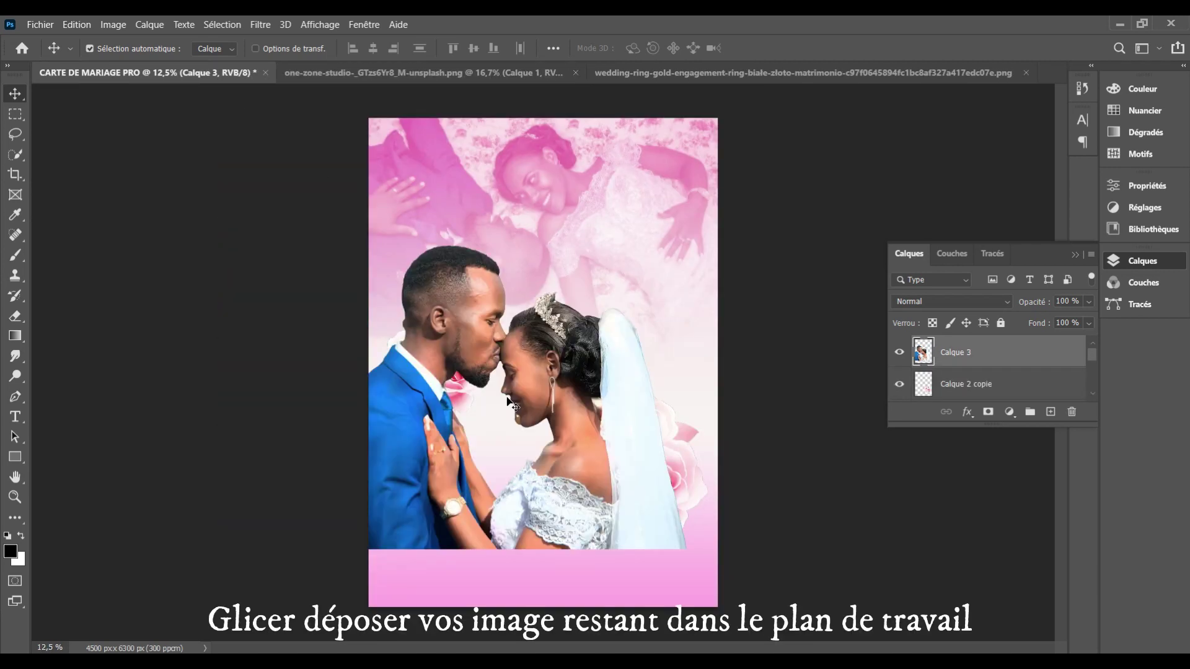
key("ctrl+t")
left_click_drag(545, 375, 601, 366)
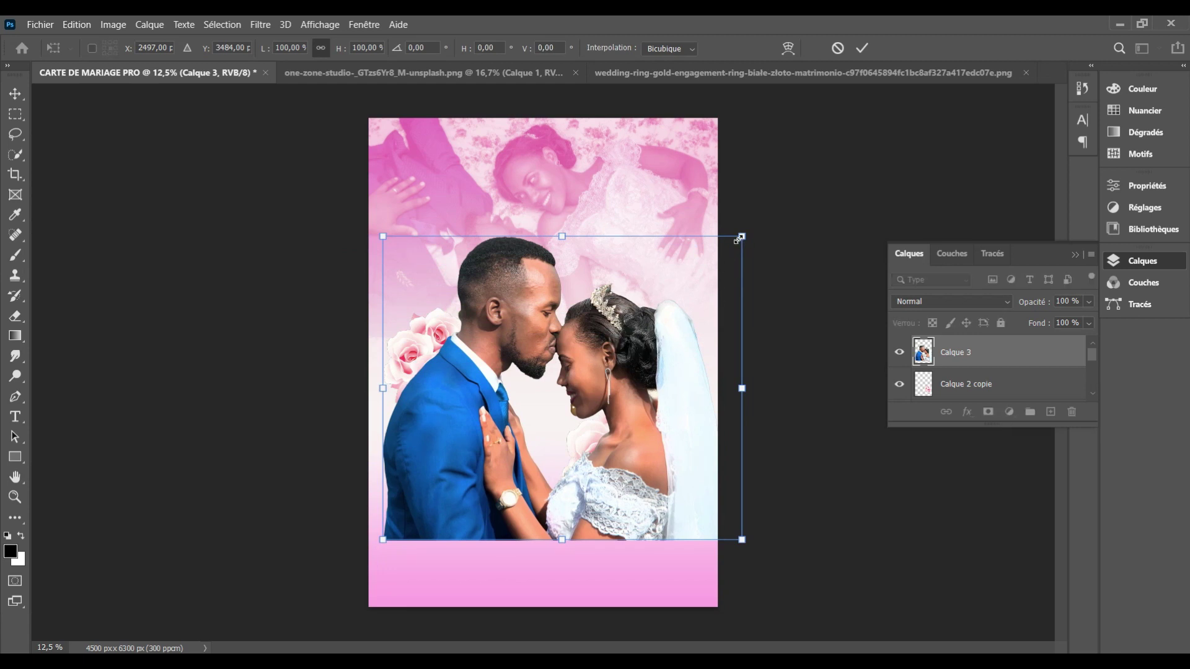
left_click_drag(739, 237, 725, 250)
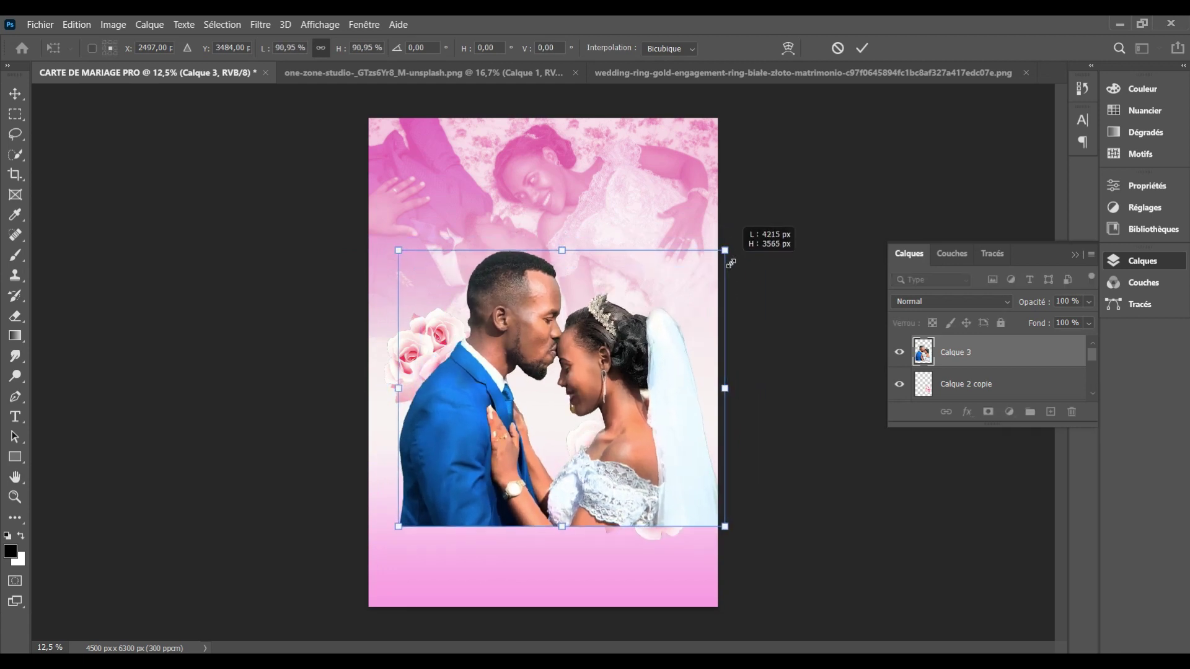
key("Return")
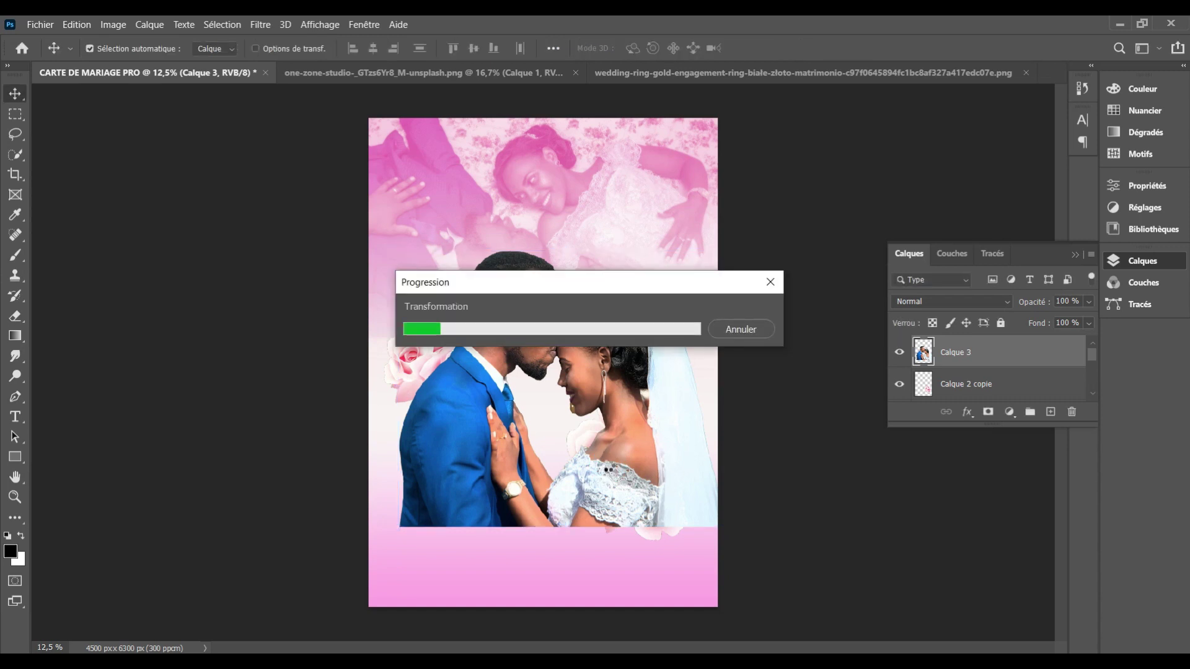
mouse_move(658, 539)
left_mouse_down()
mouse_move(606, 509)
mouse_move(556, 587)
left_mouse_up()
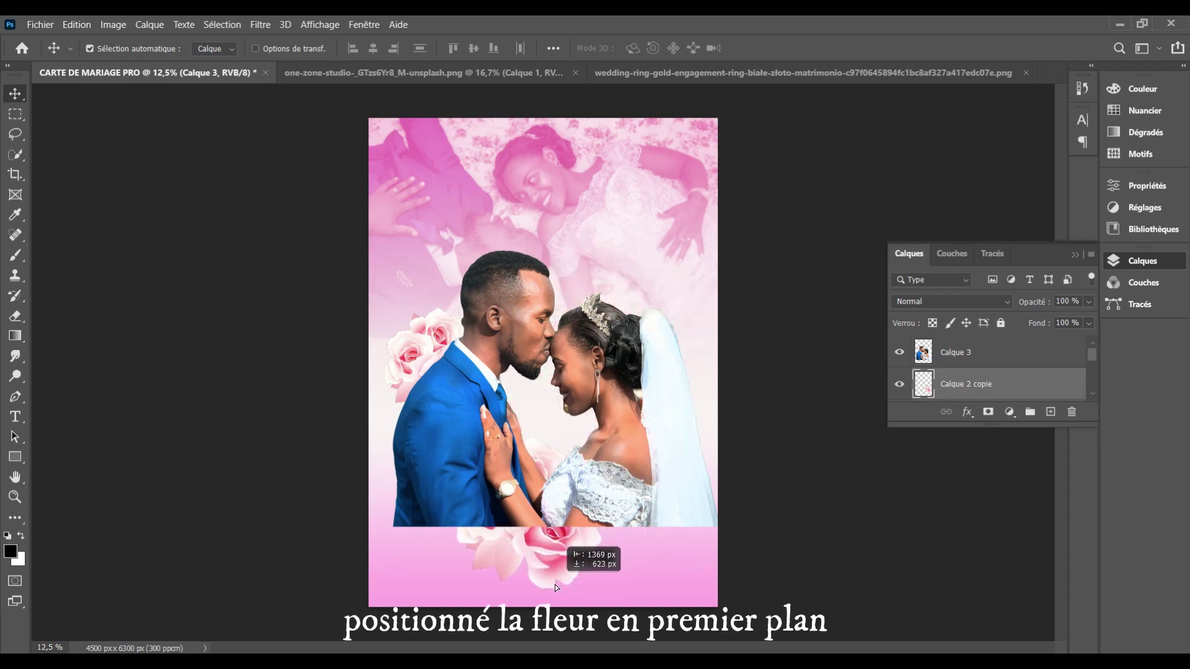
Stack the copied roses above Calque 3, then shift the couple and both rose clusters higher
left_click_drag(1017, 387, 991, 351)
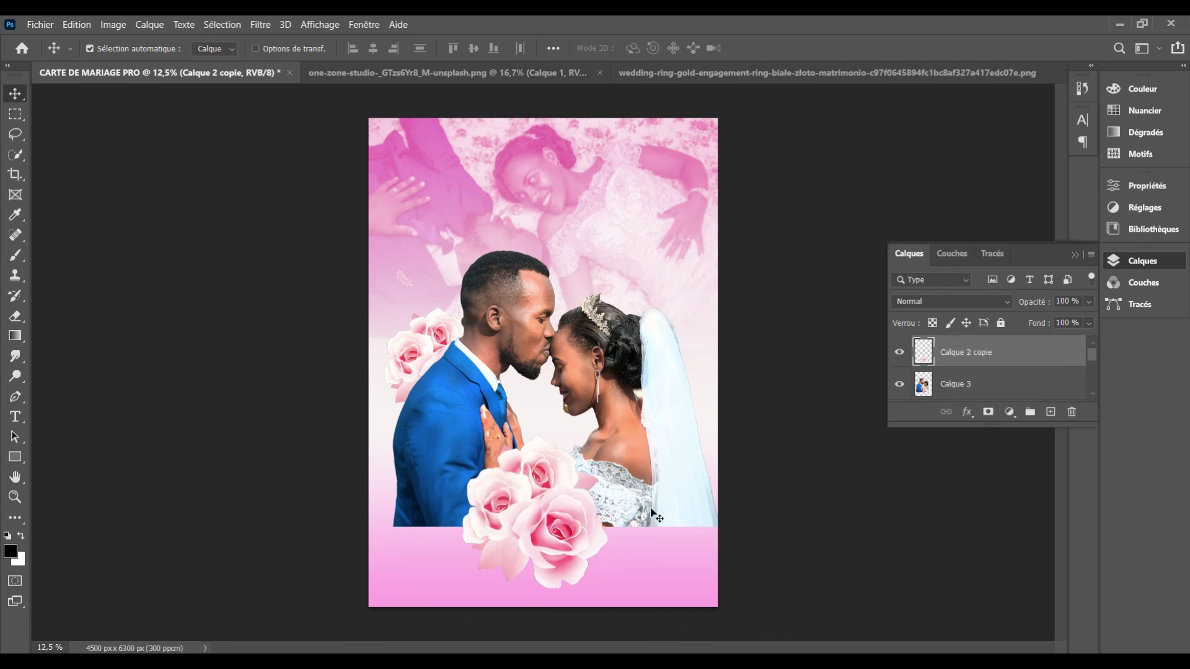
left_click_drag(539, 303, 530, 277)
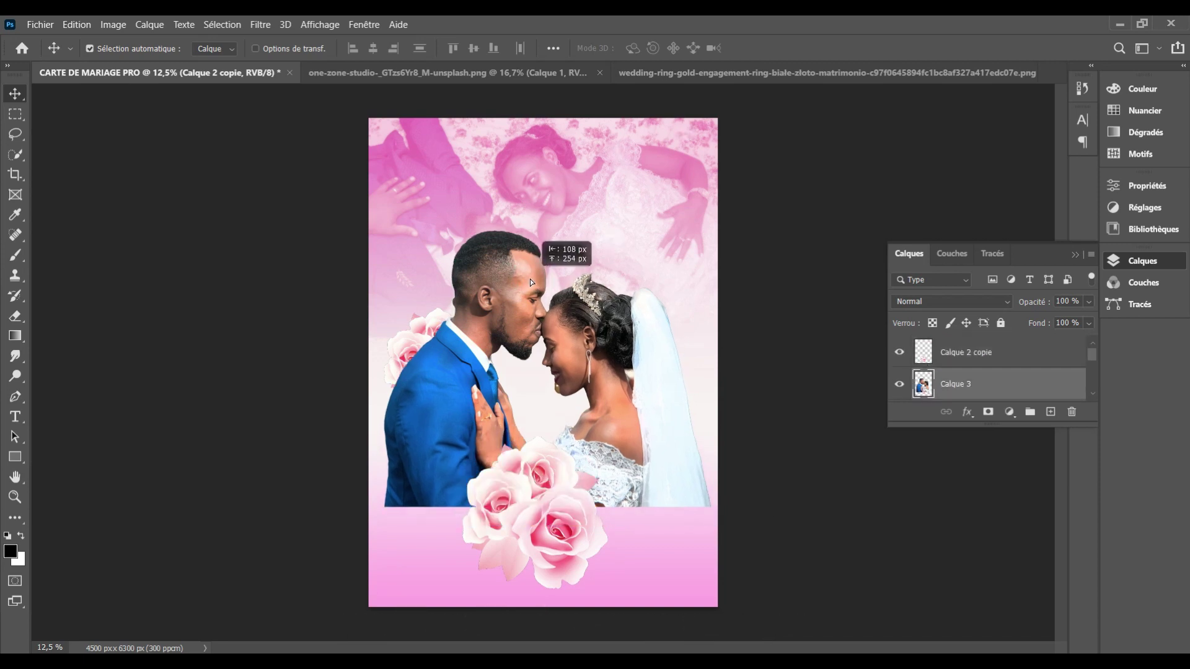
left_click(432, 333)
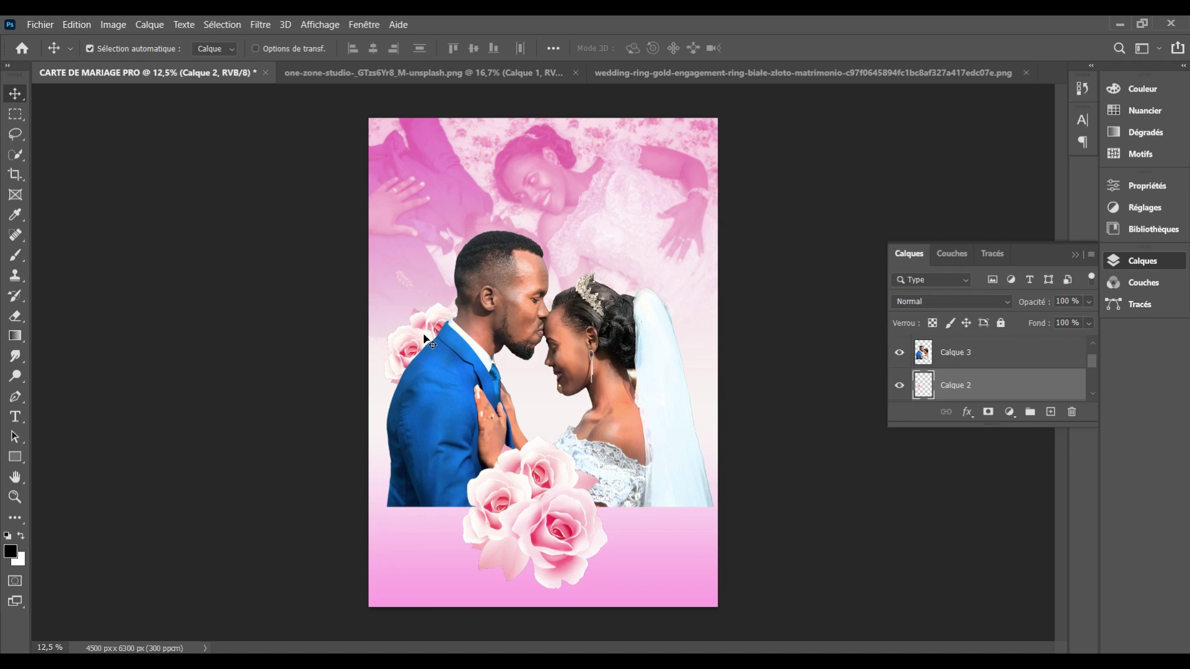
left_click_drag(422, 336, 418, 309)
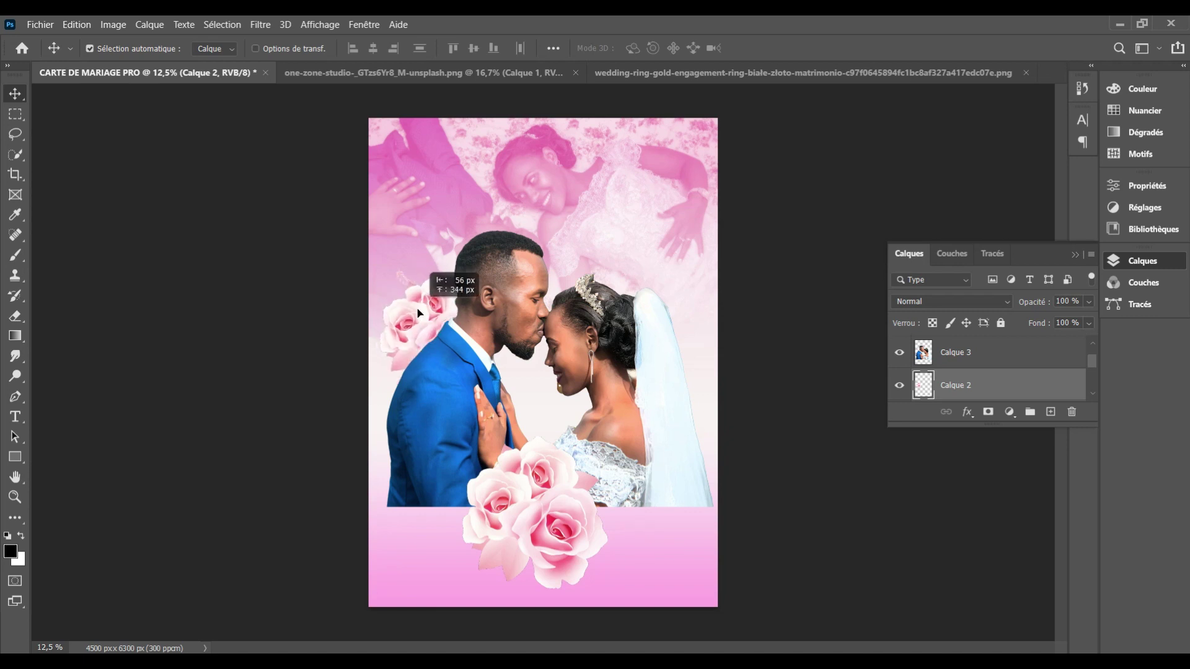
key("ctrl+j")
left_click_drag(540, 522, 542, 503)
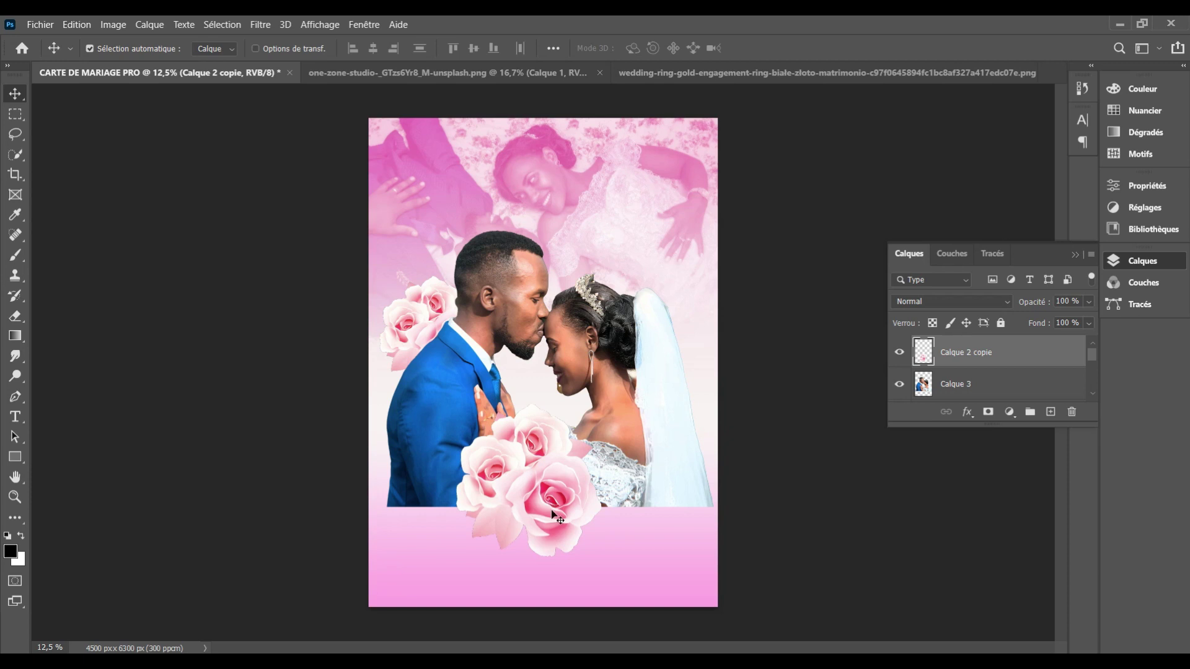
left_click_drag(553, 515, 557, 502)
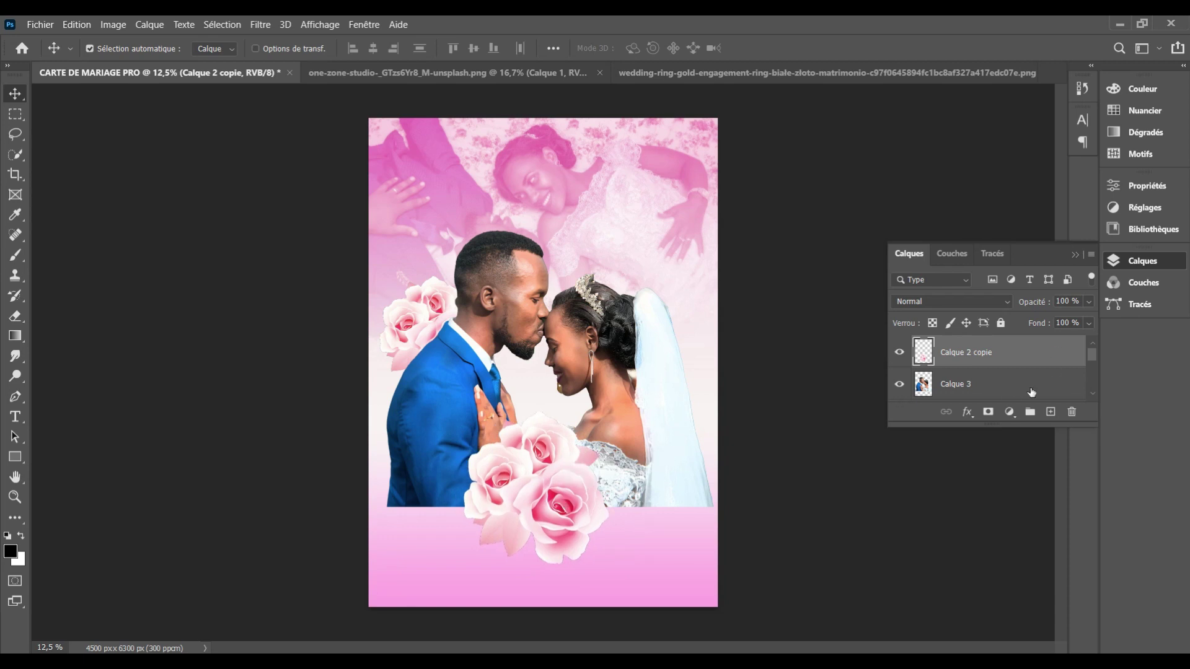
left_click(1000, 394)
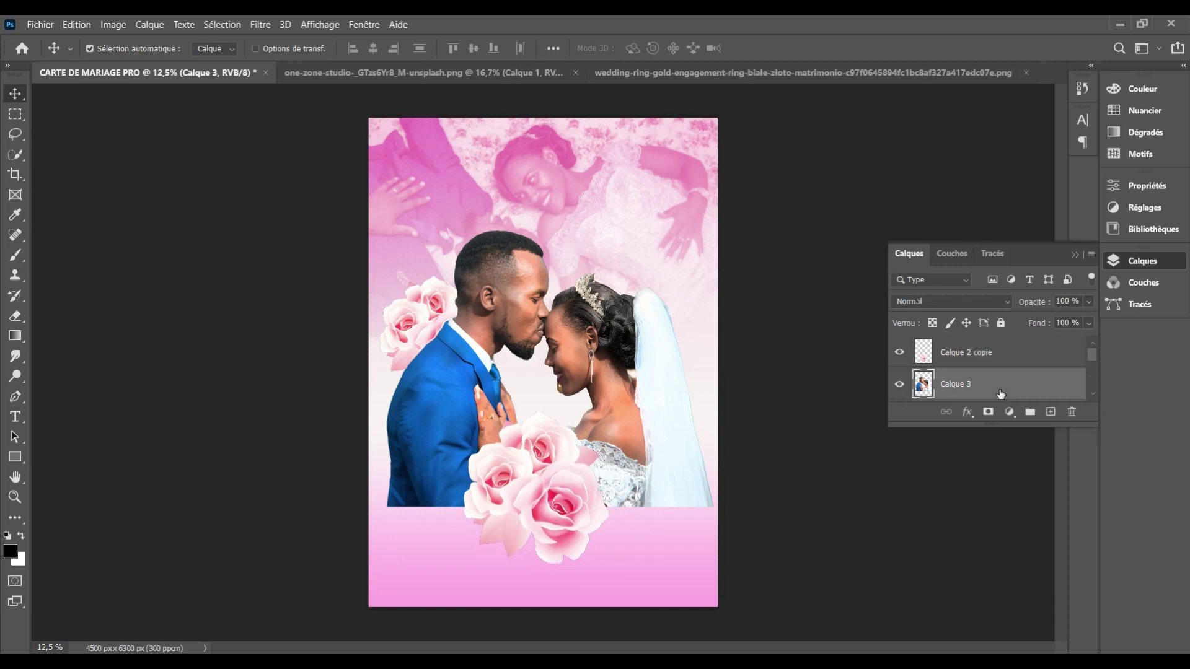
Add a new layer, Calque 4, above the couple and fill it with white
left_click(1051, 413)
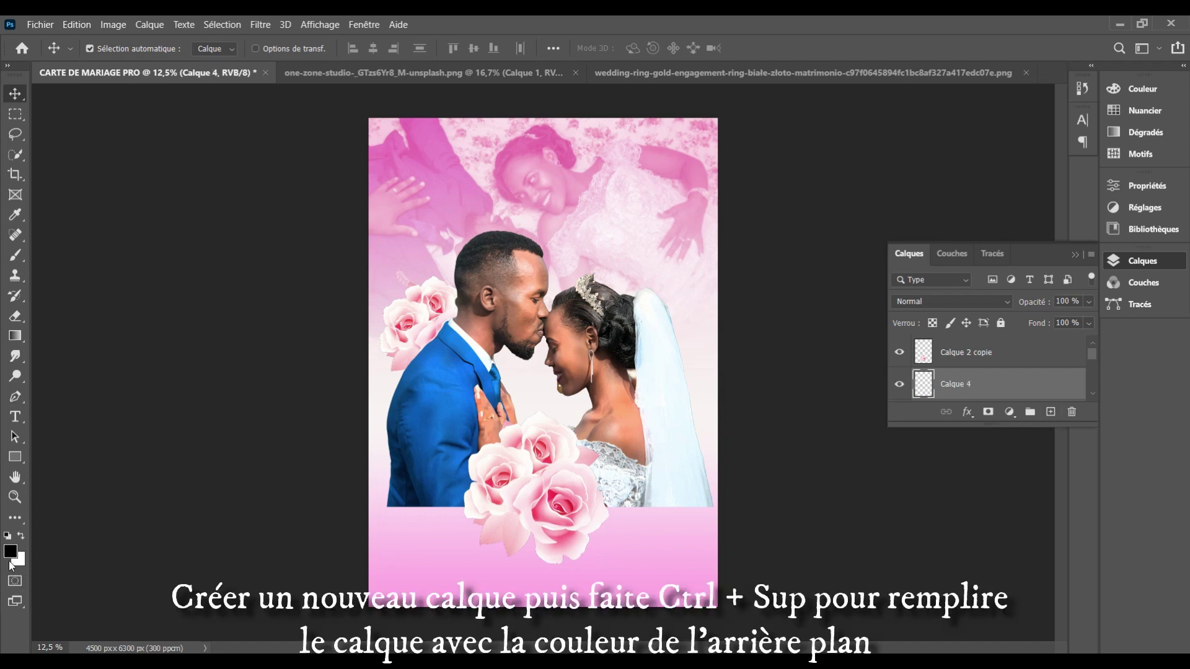
left_click(23, 538)
left_click(22, 537)
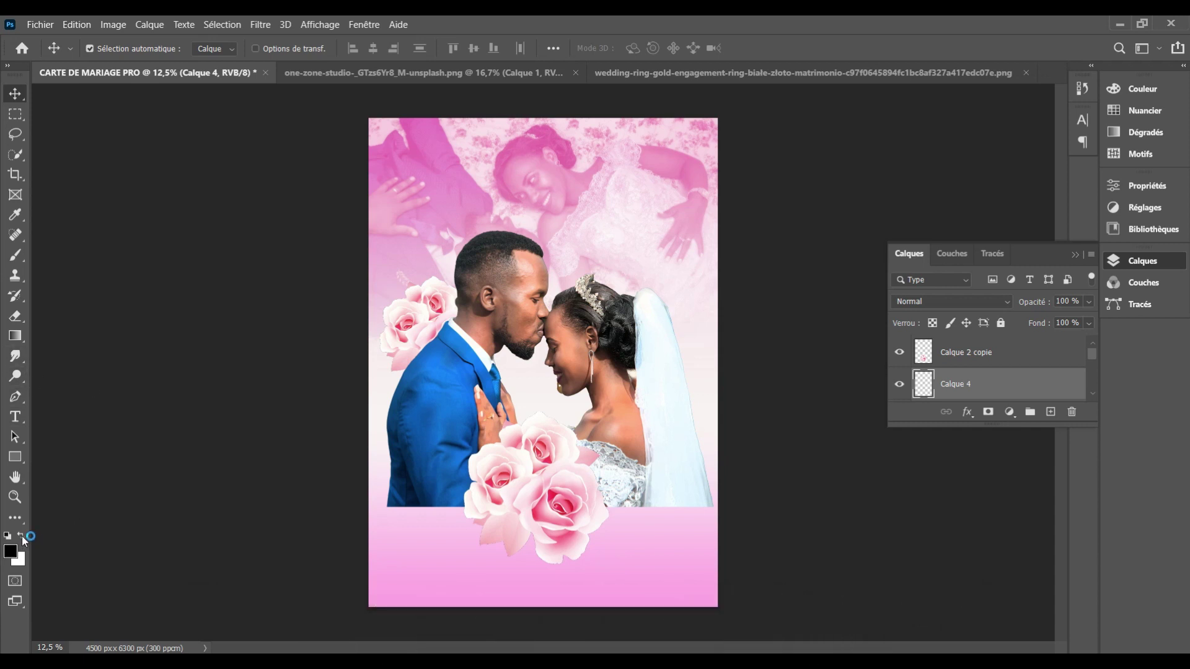
key("ctrl+BackSpace")
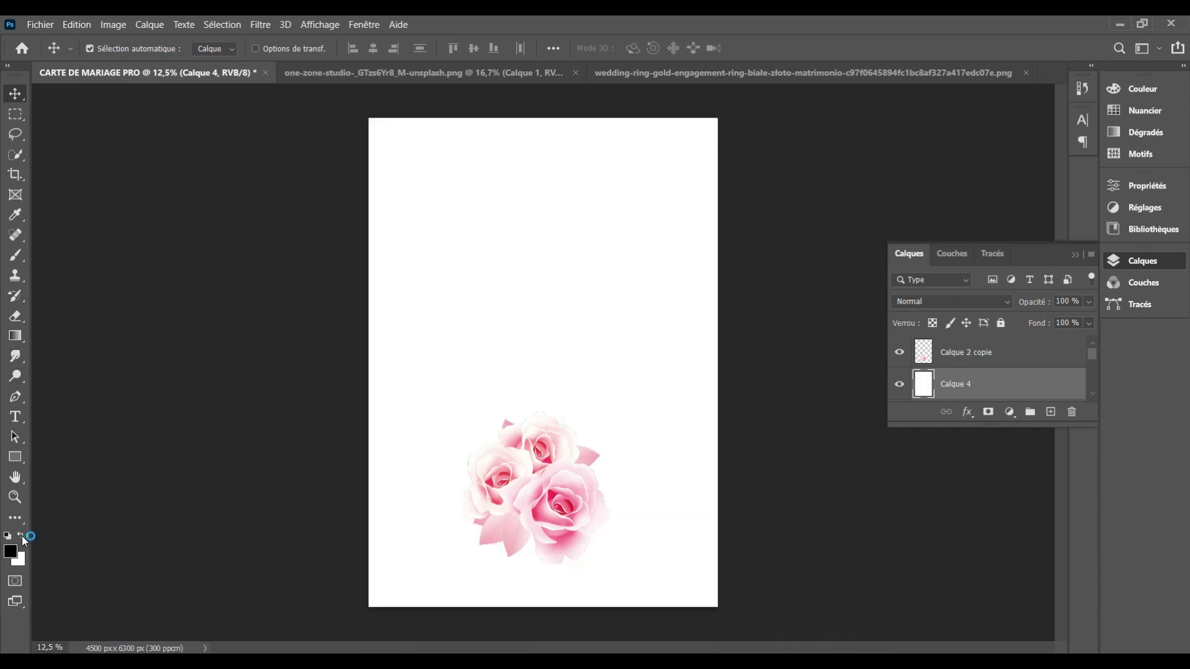
left_click(17, 316)
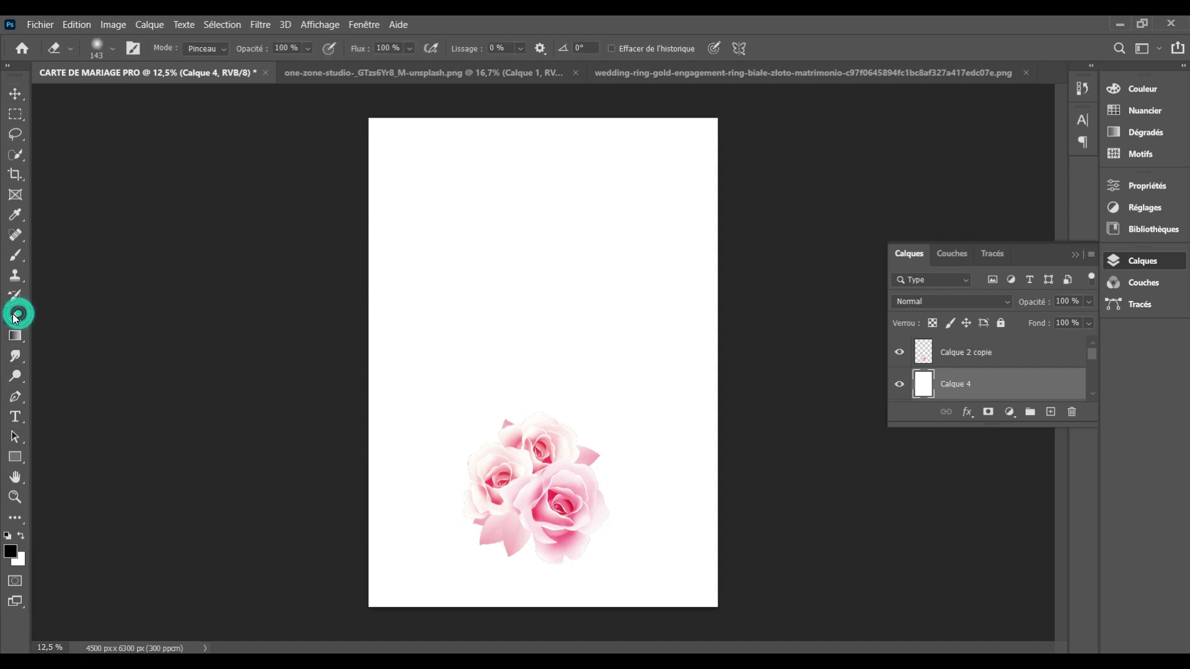
Set the Eraser to a soft brush of 4022 px
left_click(113, 49)
left_click_drag(159, 97, 176, 98)
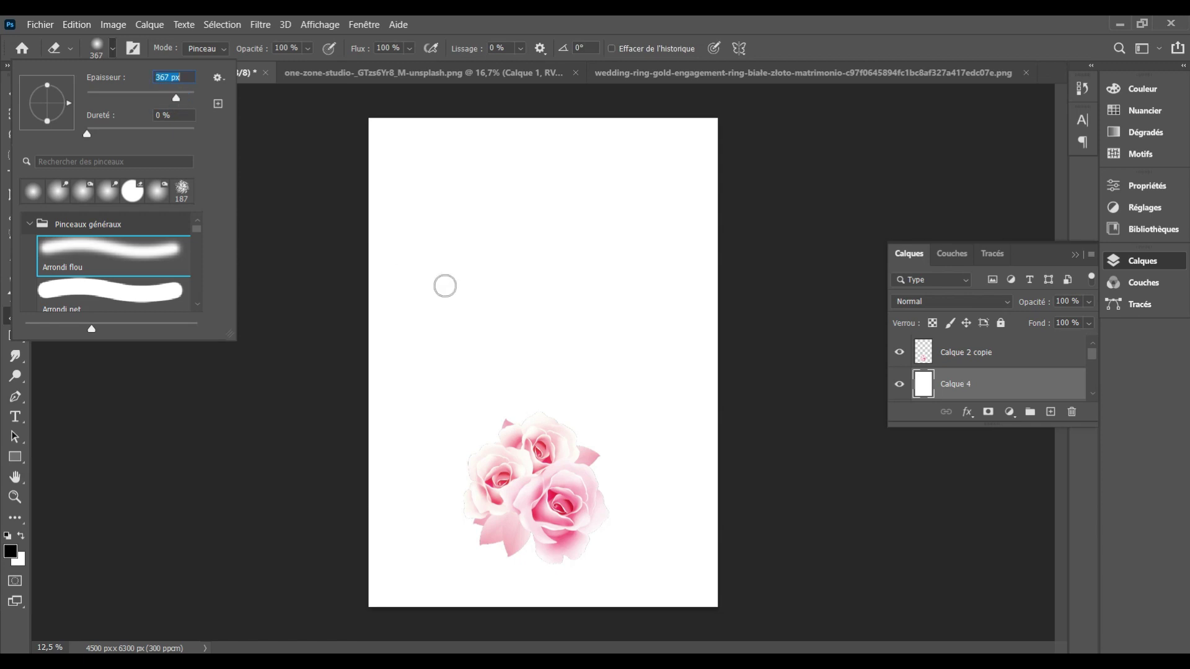
left_click(187, 96)
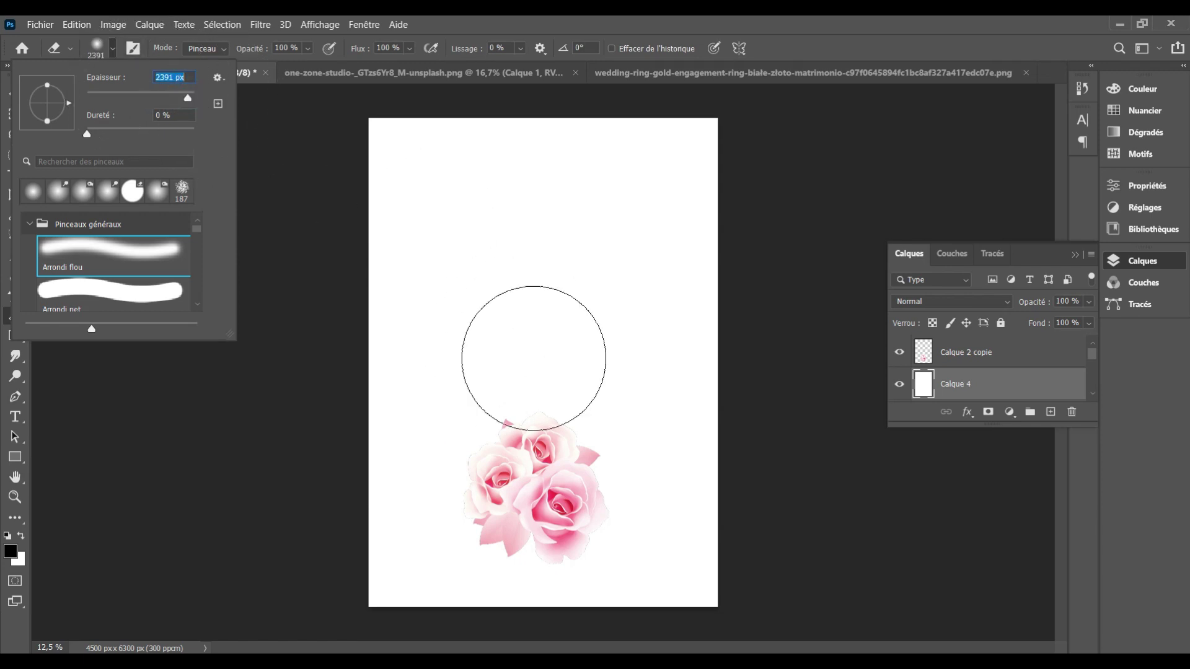
key("bracketright")
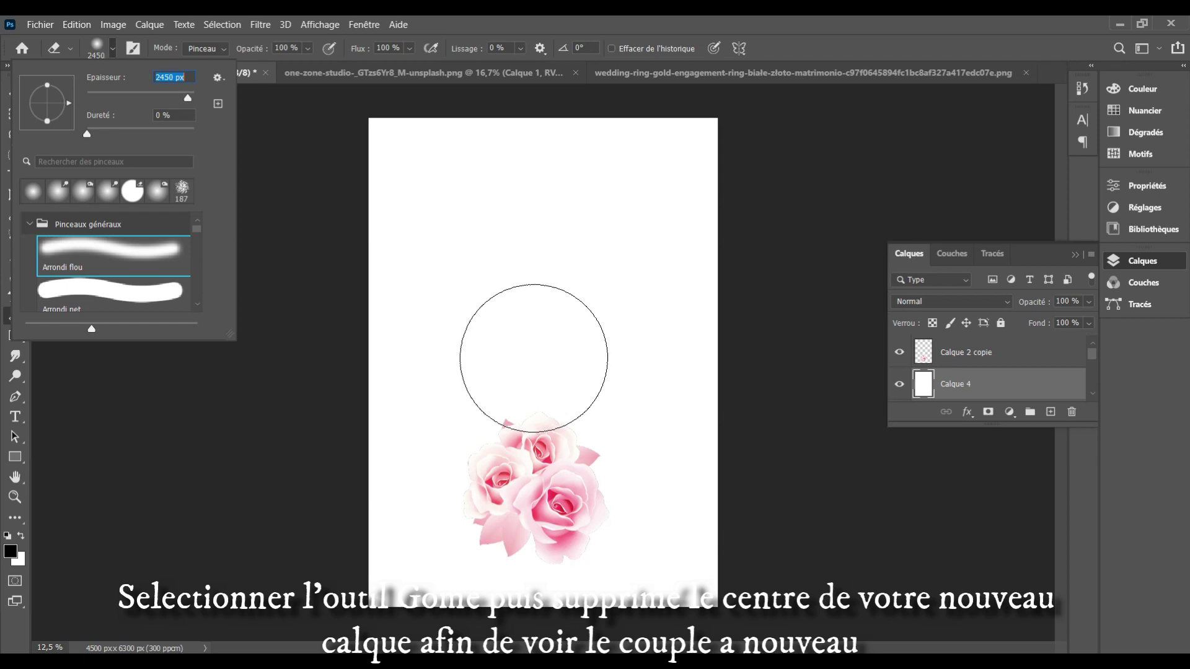
left_click(189, 97)
left_click_drag(189, 98, 194, 98)
key("Return")
Erase Calque 4's centre to reveal the couple, the roses and the faded top photo
mouse_move(585, 344)
left_mouse_down()
mouse_move(611, 345)
mouse_move(574, 226)
mouse_move(545, 233)
mouse_move(567, 335)
left_mouse_up()
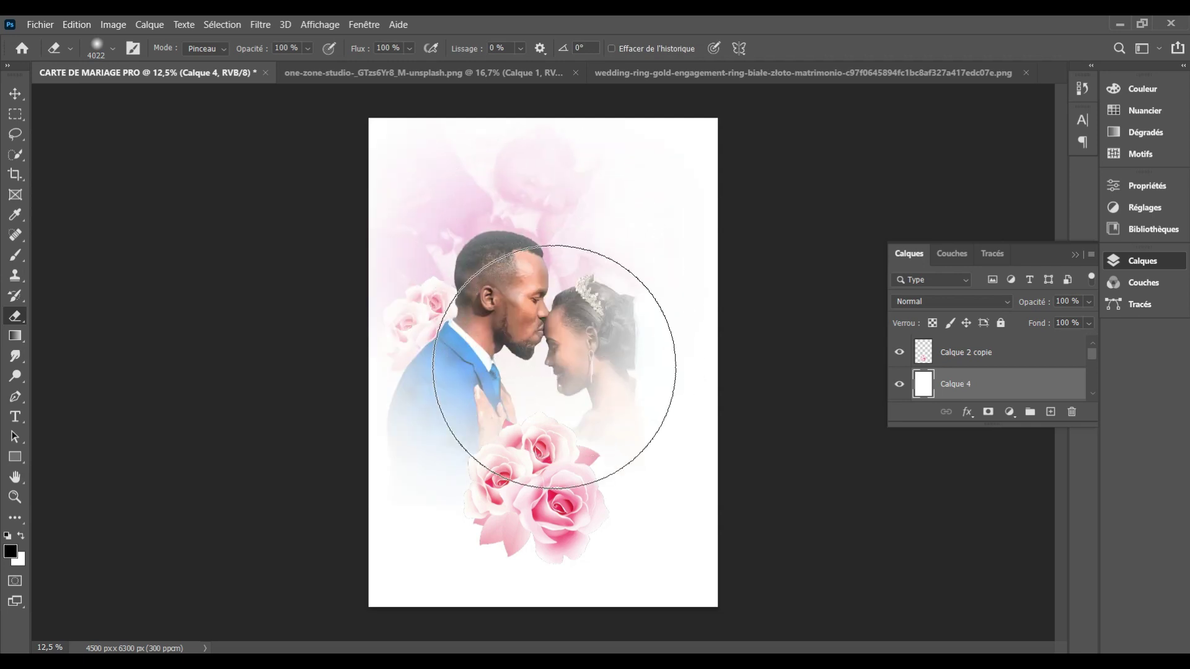
key("v")
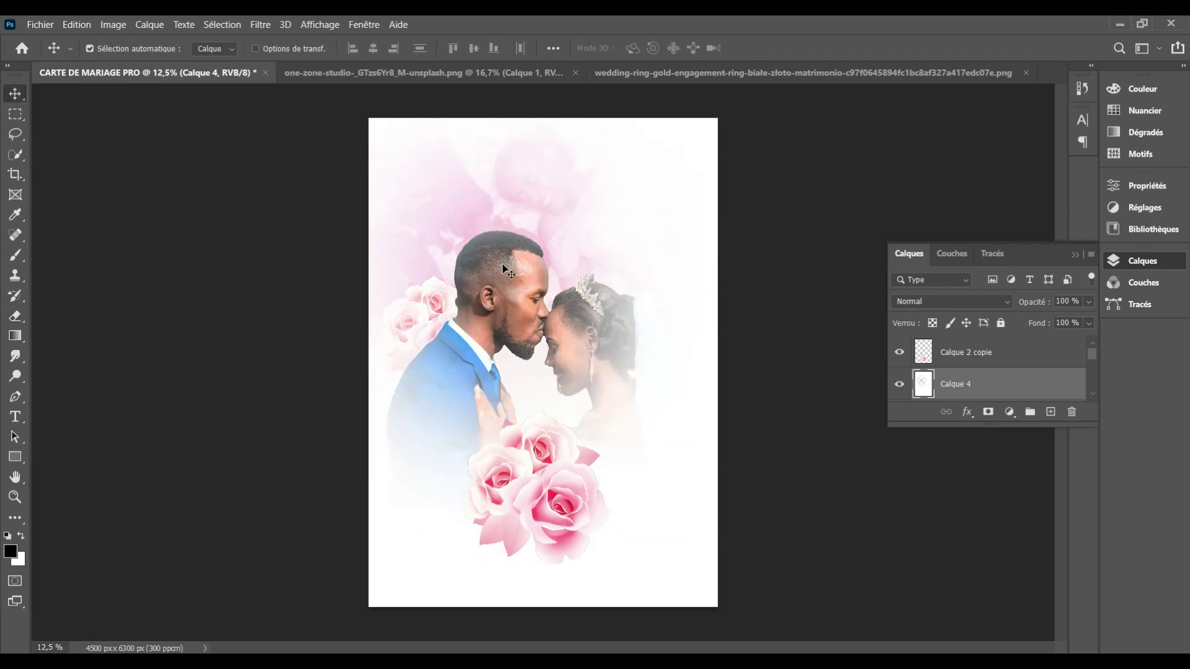
left_click(16, 317)
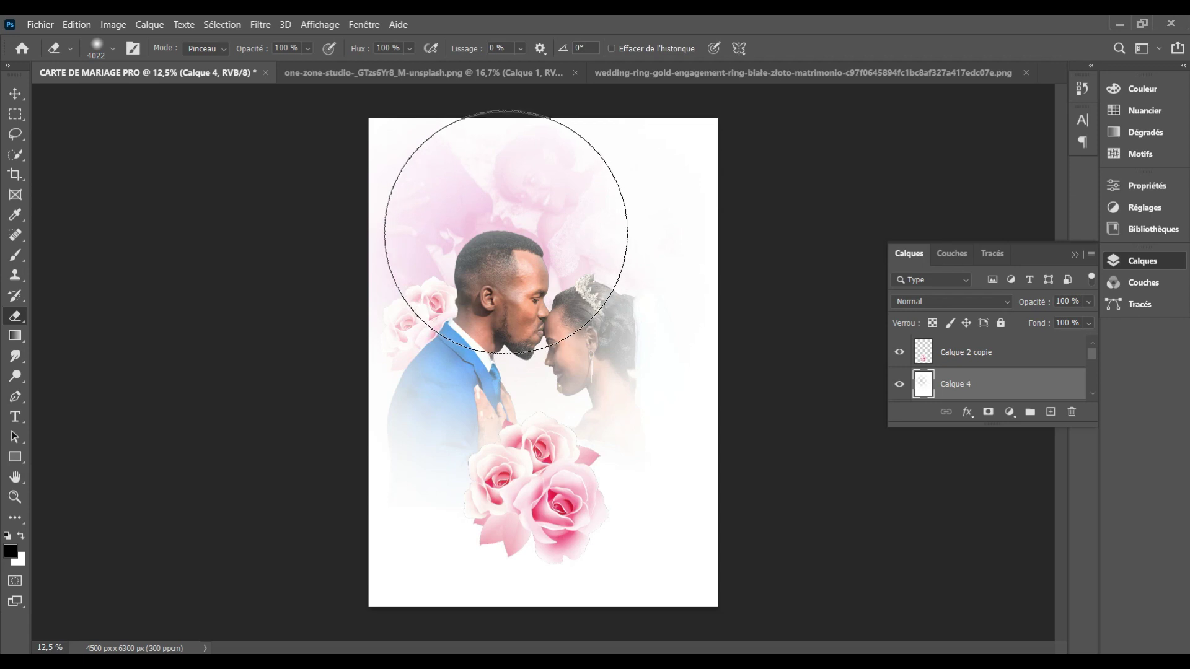
mouse_move(571, 421)
left_mouse_down()
mouse_move(564, 371)
mouse_move(601, 368)
left_mouse_up()
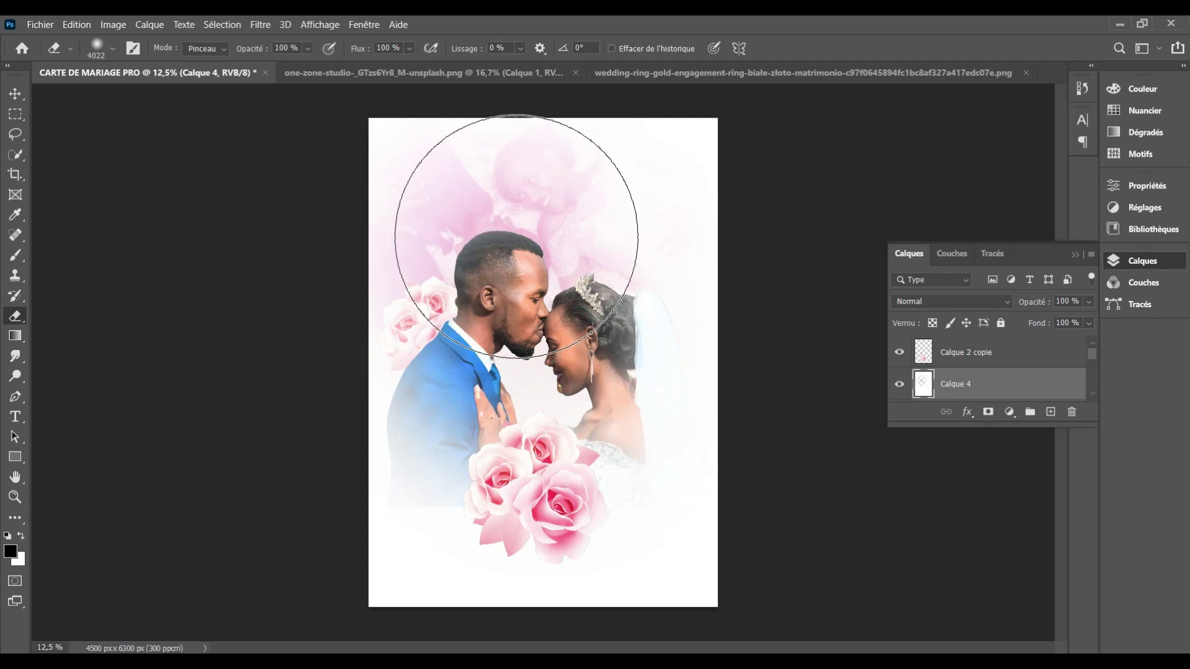
left_click(516, 236)
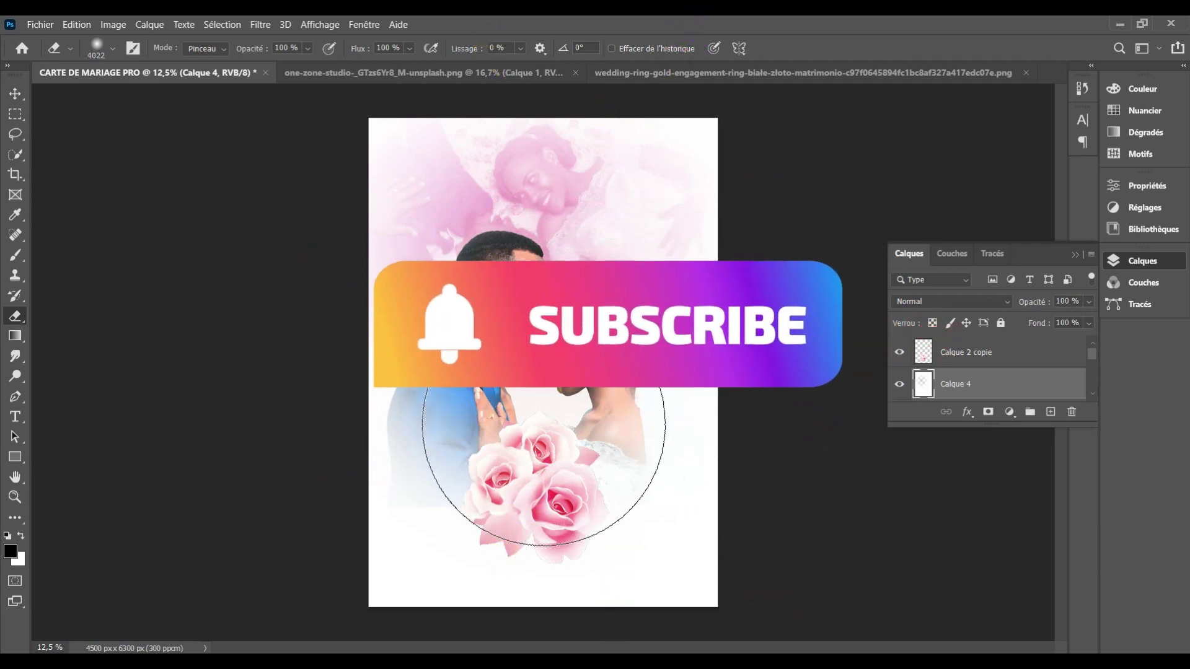
left_click(536, 417)
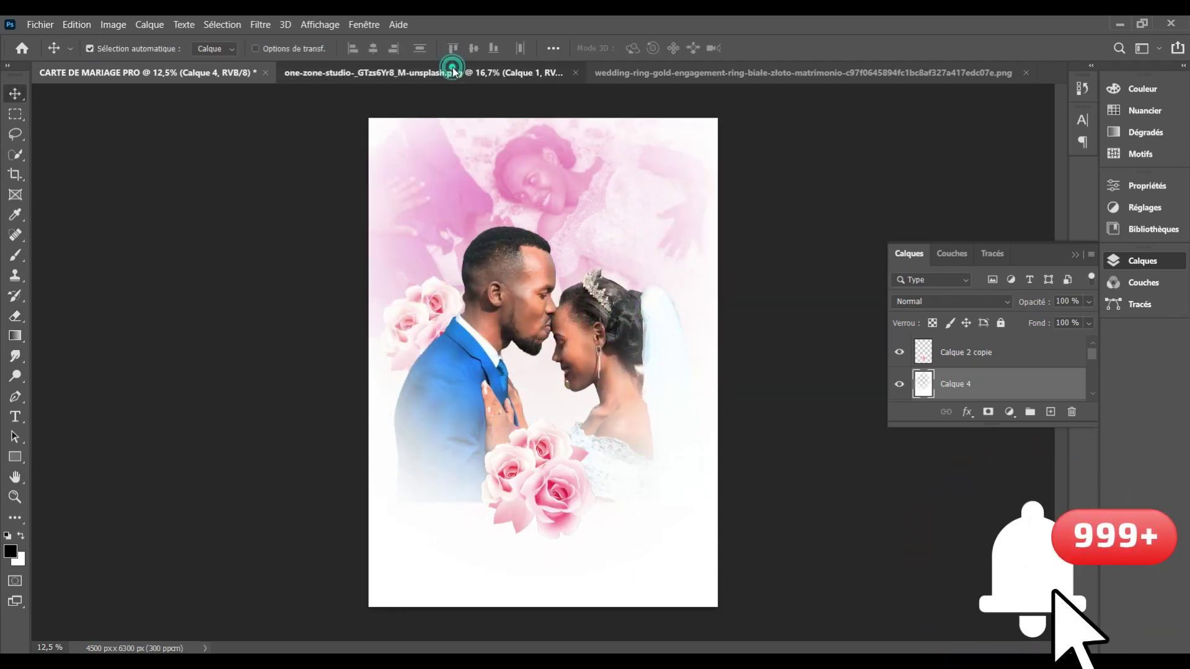
Bring the gold rings into the card above Calque 2 copie and move them onto the lower roses
left_click(453, 71)
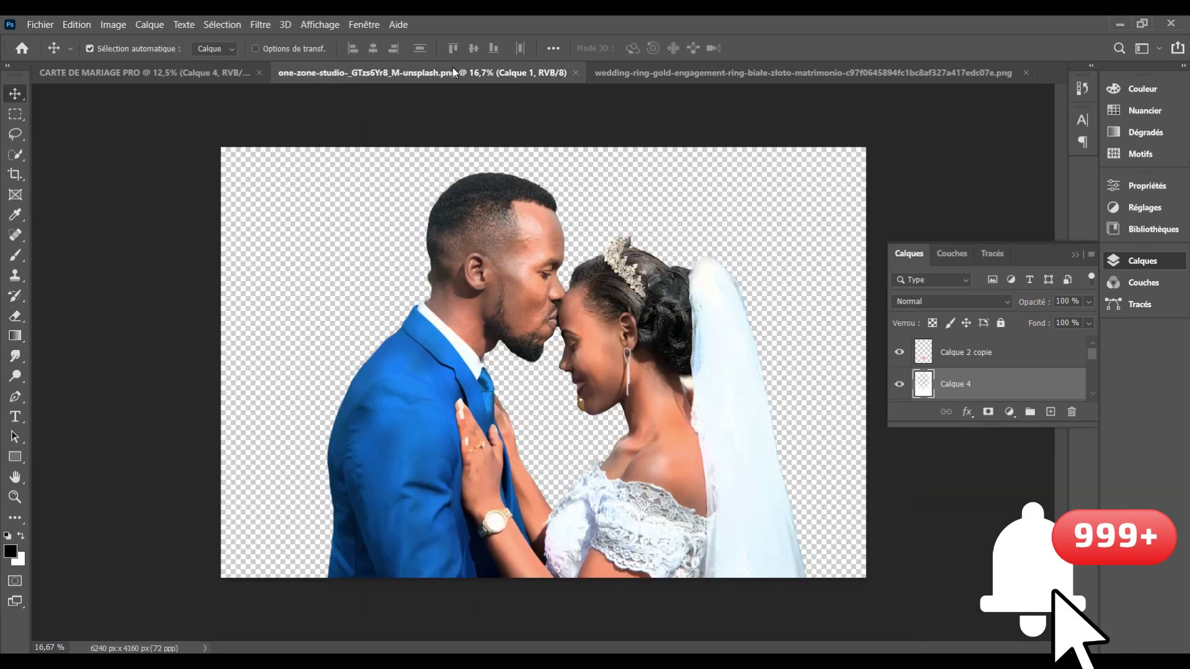
left_click(577, 73)
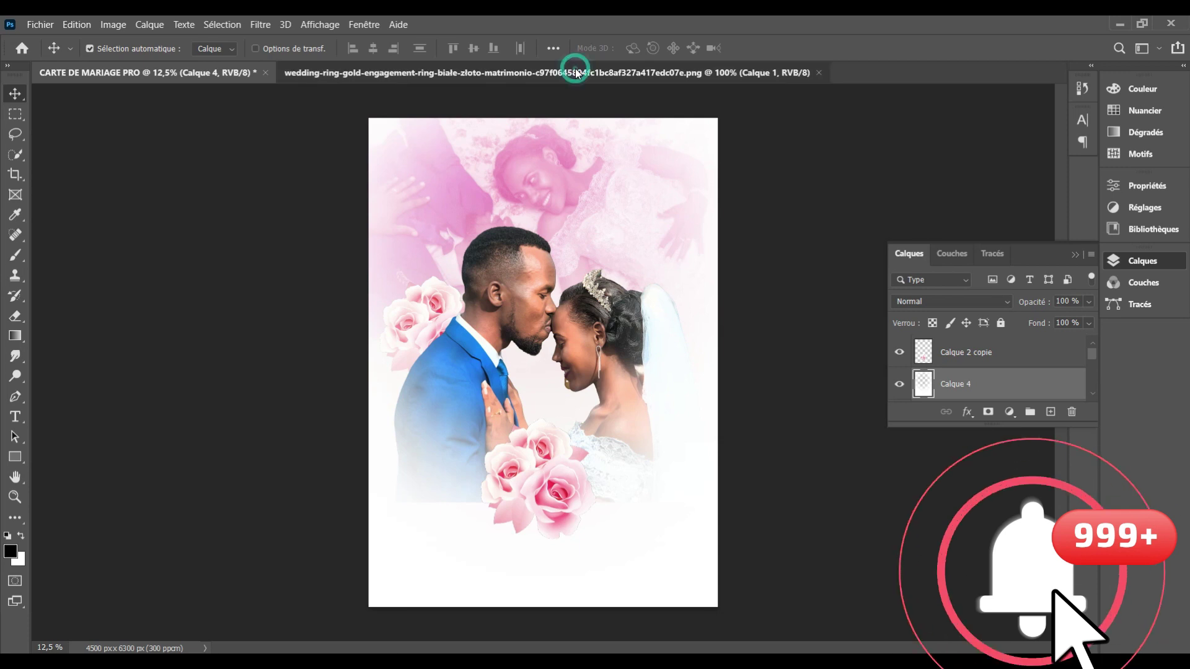
left_click_drag(569, 267, 543, 412)
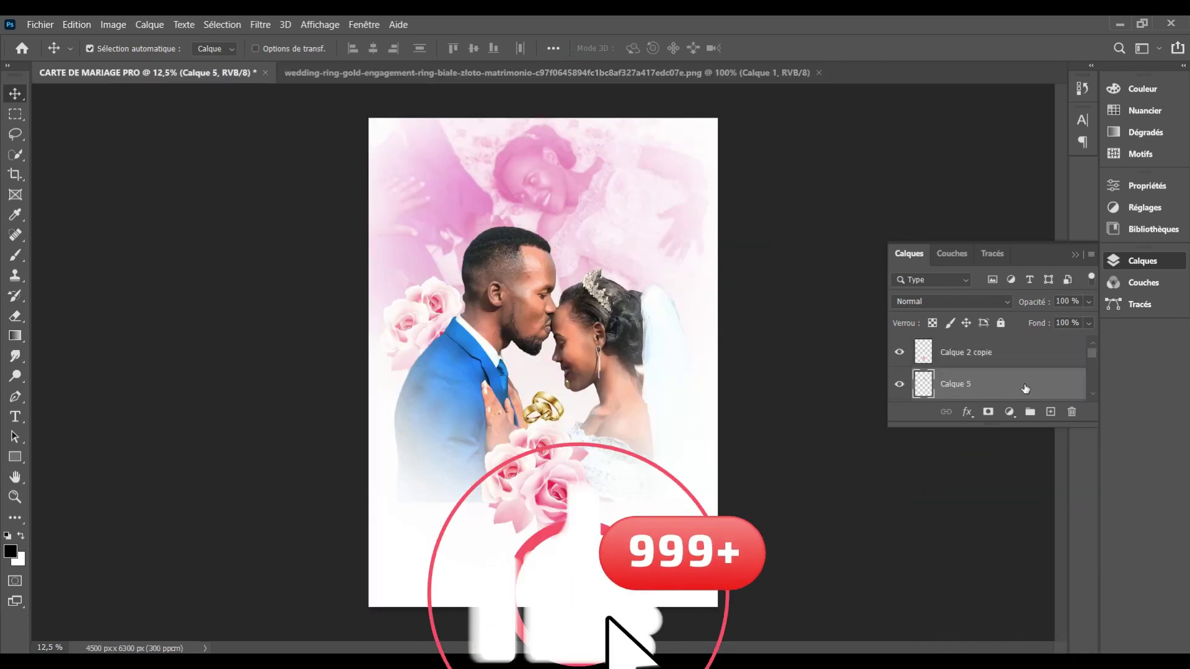
left_click_drag(994, 343, 994, 346)
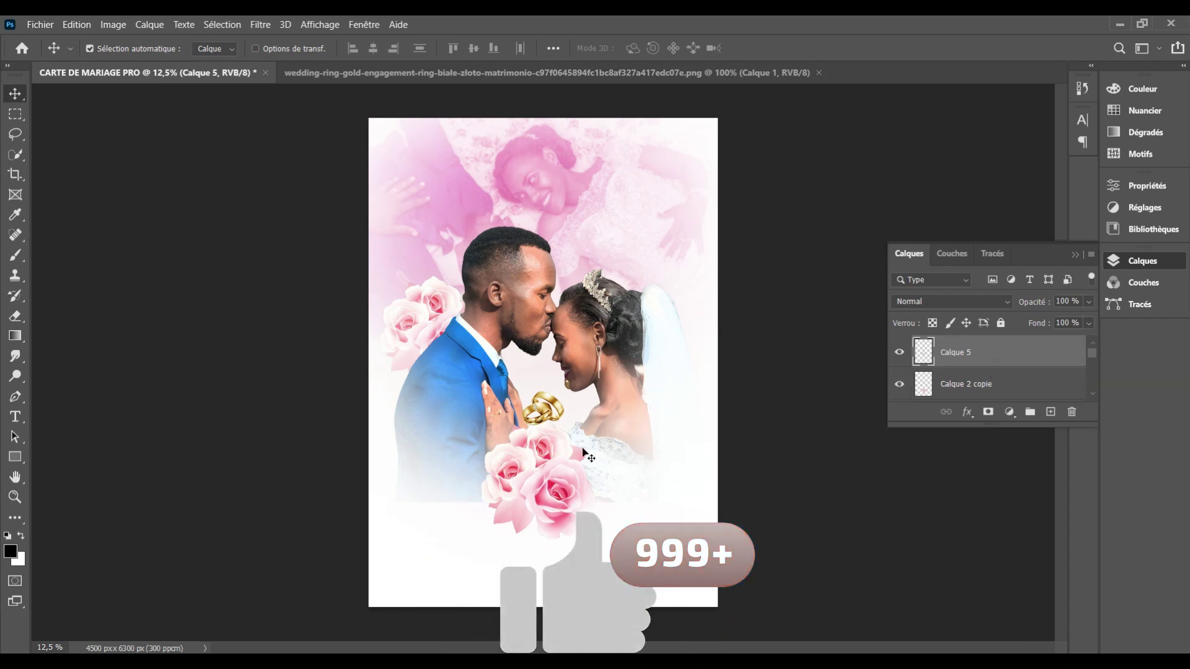
left_click(561, 428)
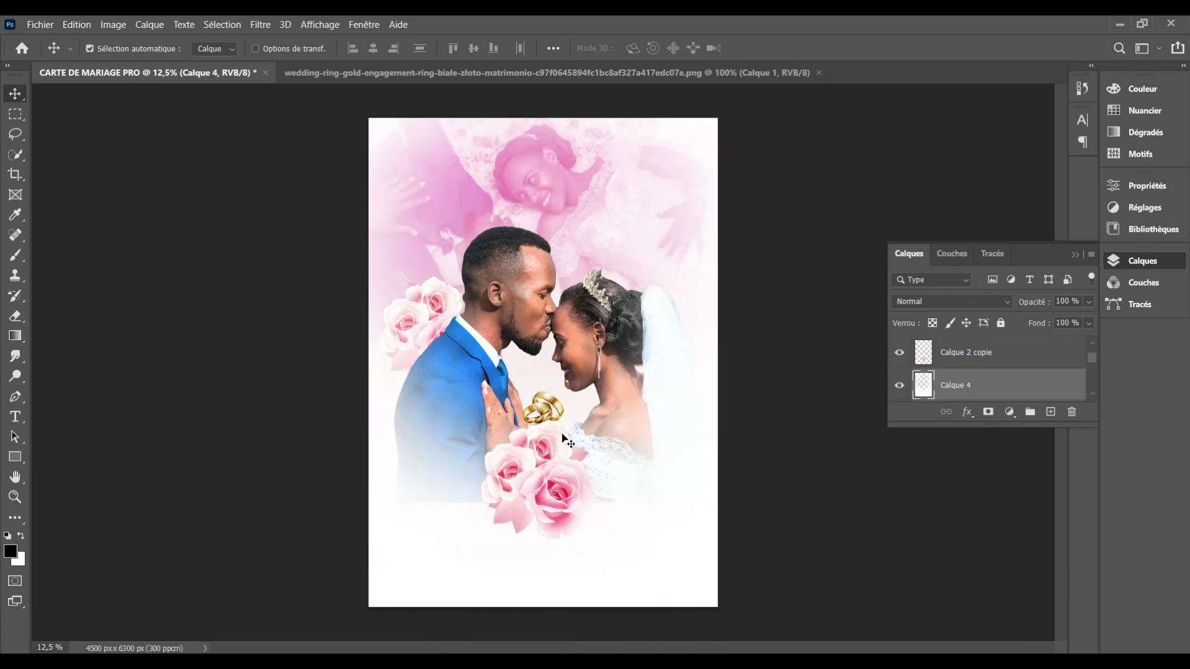
left_click_drag(552, 397, 546, 461)
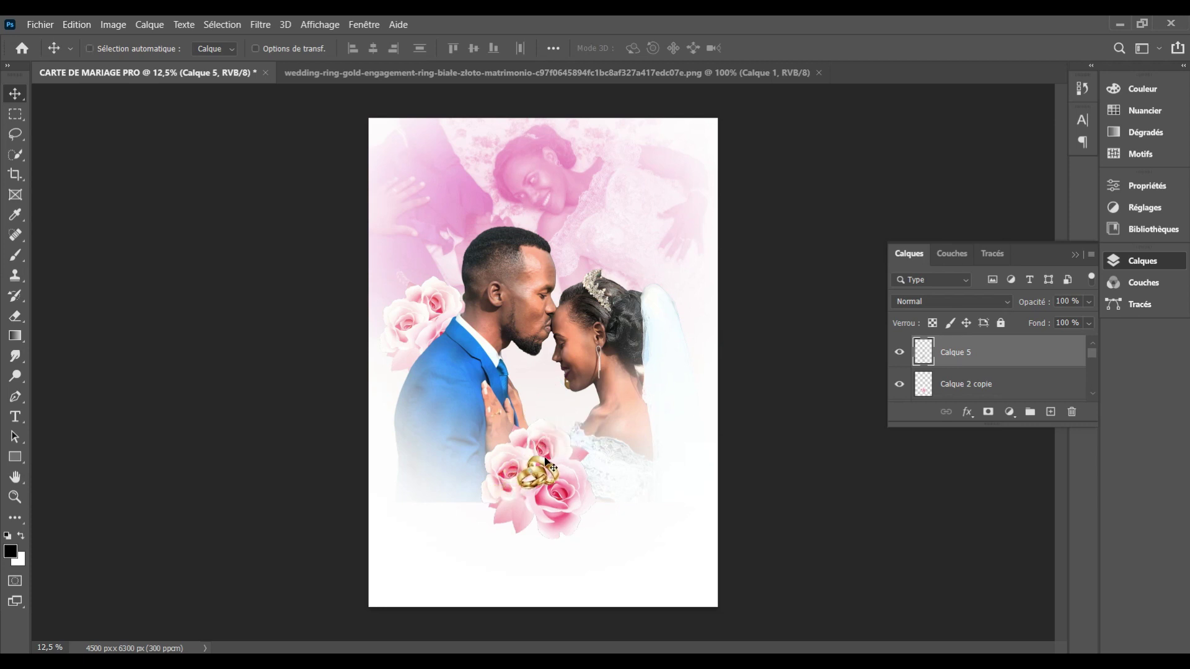
Enlarge the rings to about 147% and close the separate wedding rings image
key("ctrl+t")
left_click_drag(561, 455, 571, 447)
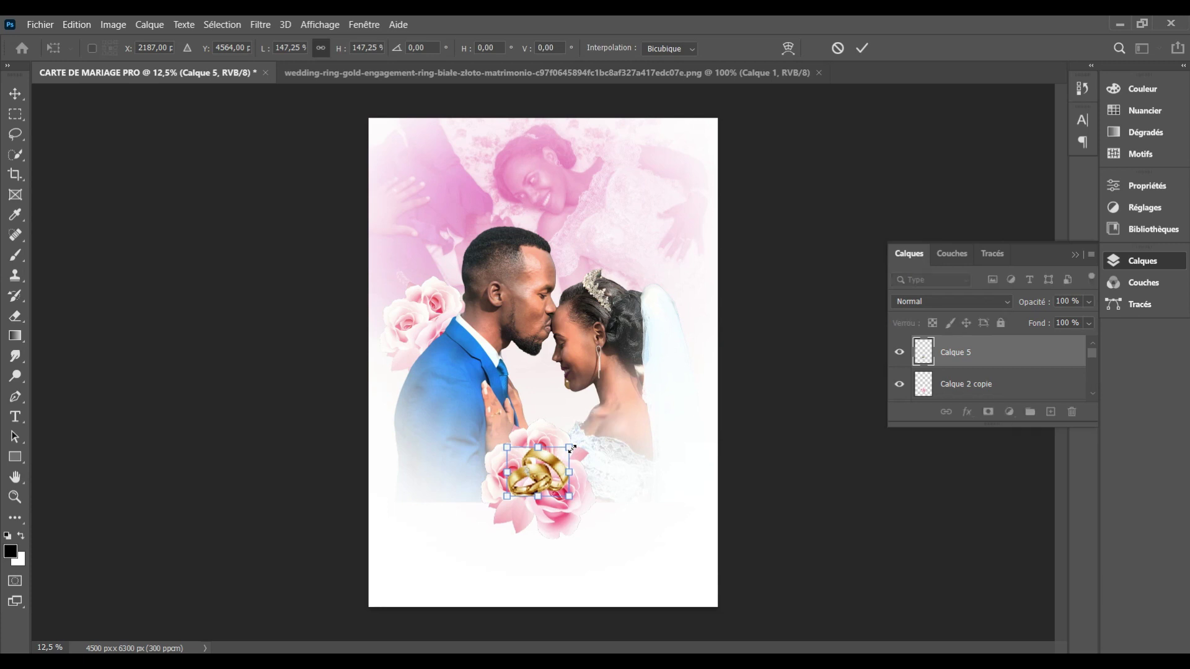
key("Return")
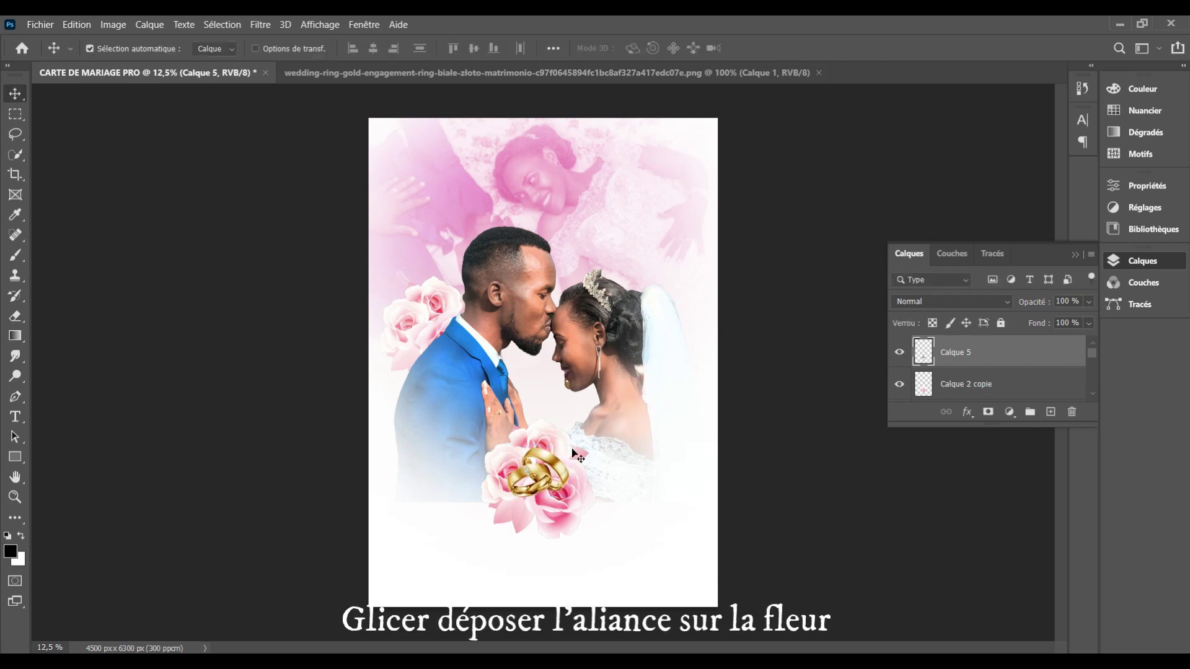
left_click(607, 326)
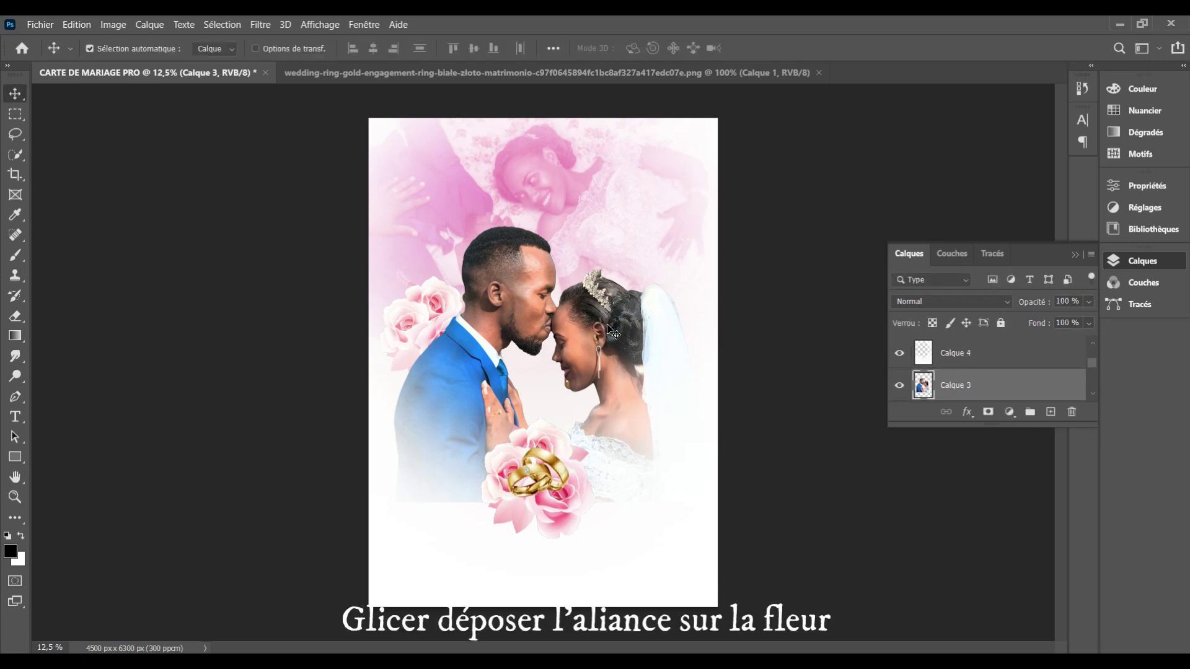
left_click(669, 72)
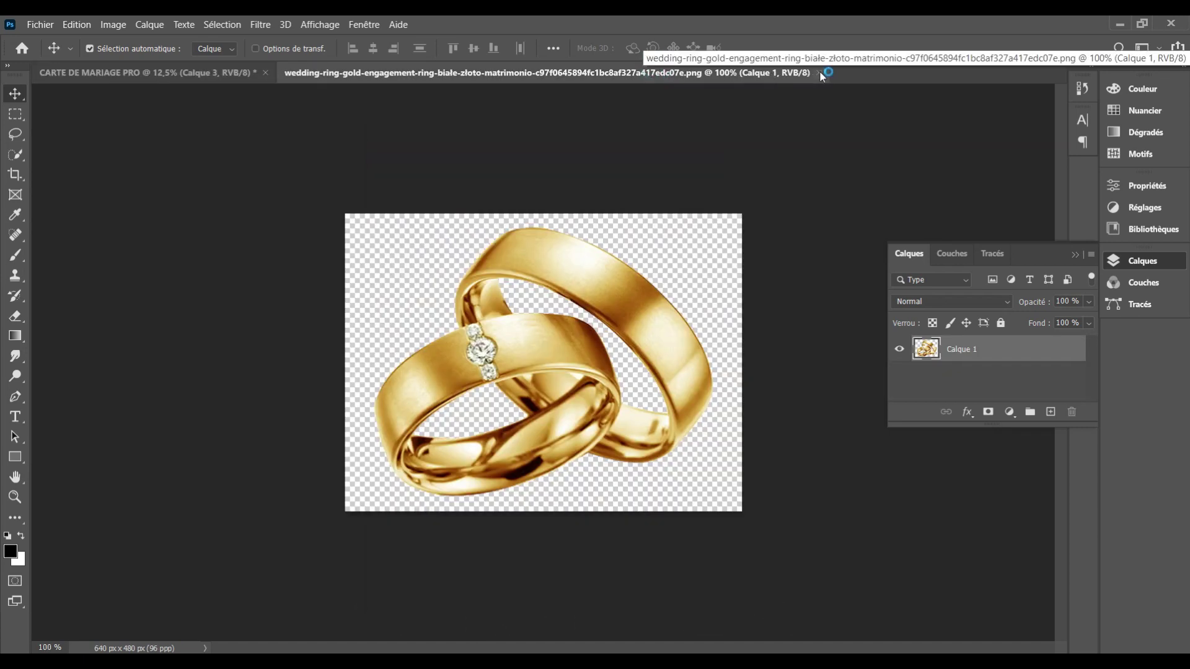
left_click(820, 74)
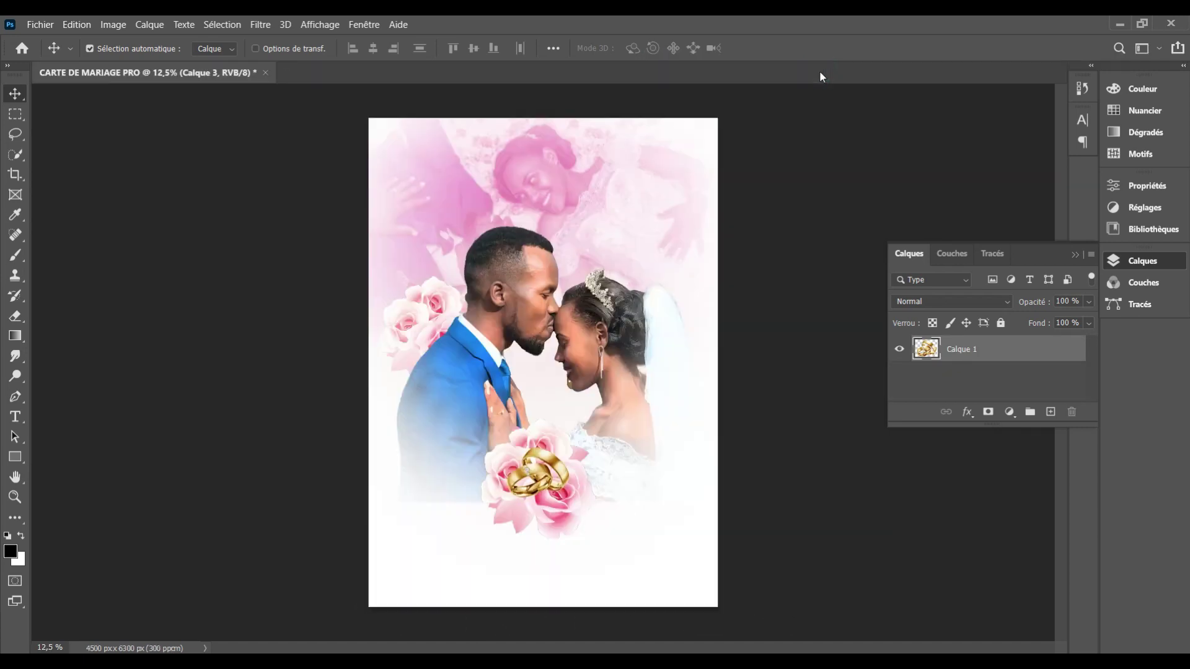
Place the falling red petals image, select the petals as subject and copy them to Calque 6
left_click(33, 26)
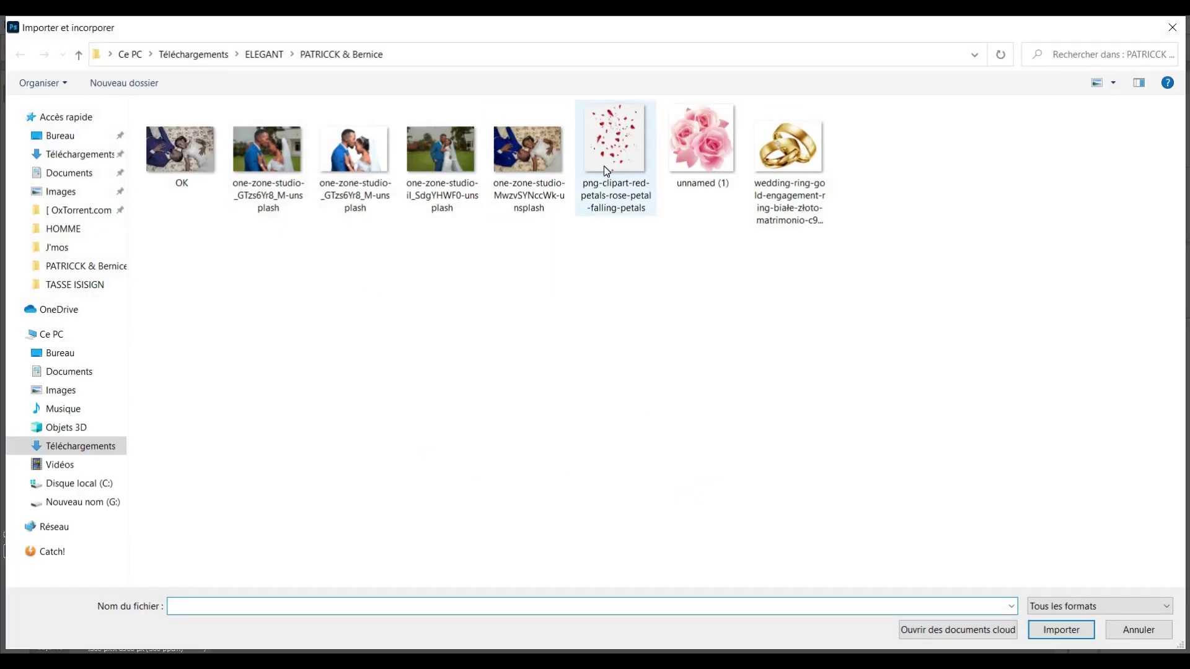
left_click(603, 165)
left_click(1073, 627)
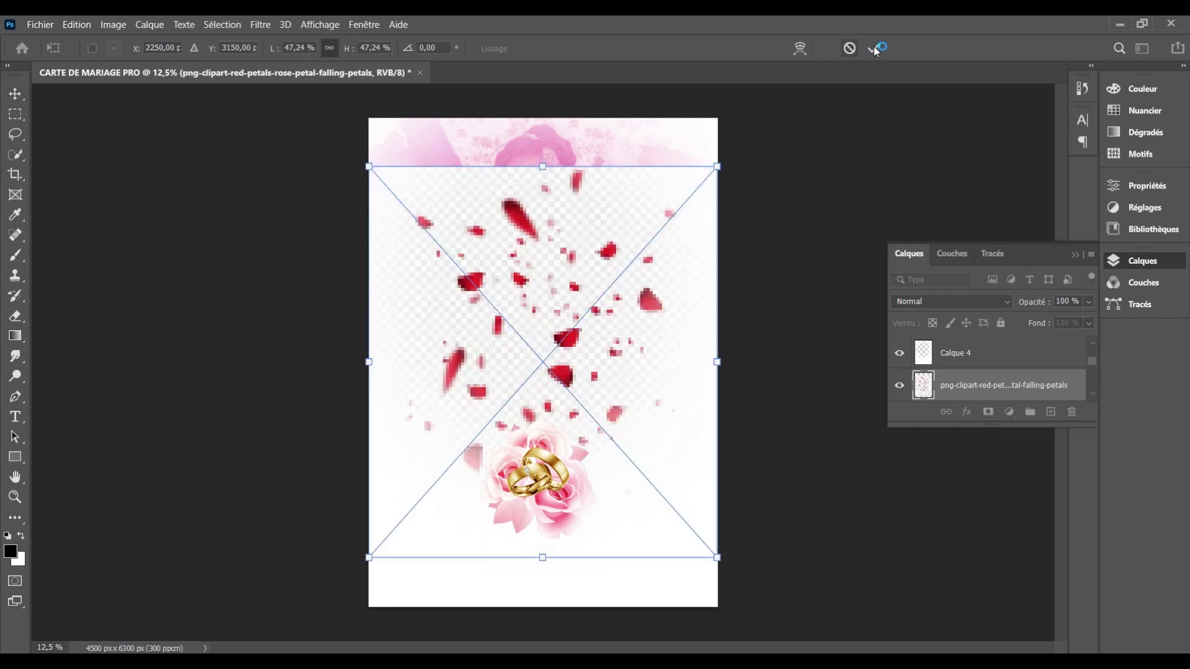
left_click(874, 48)
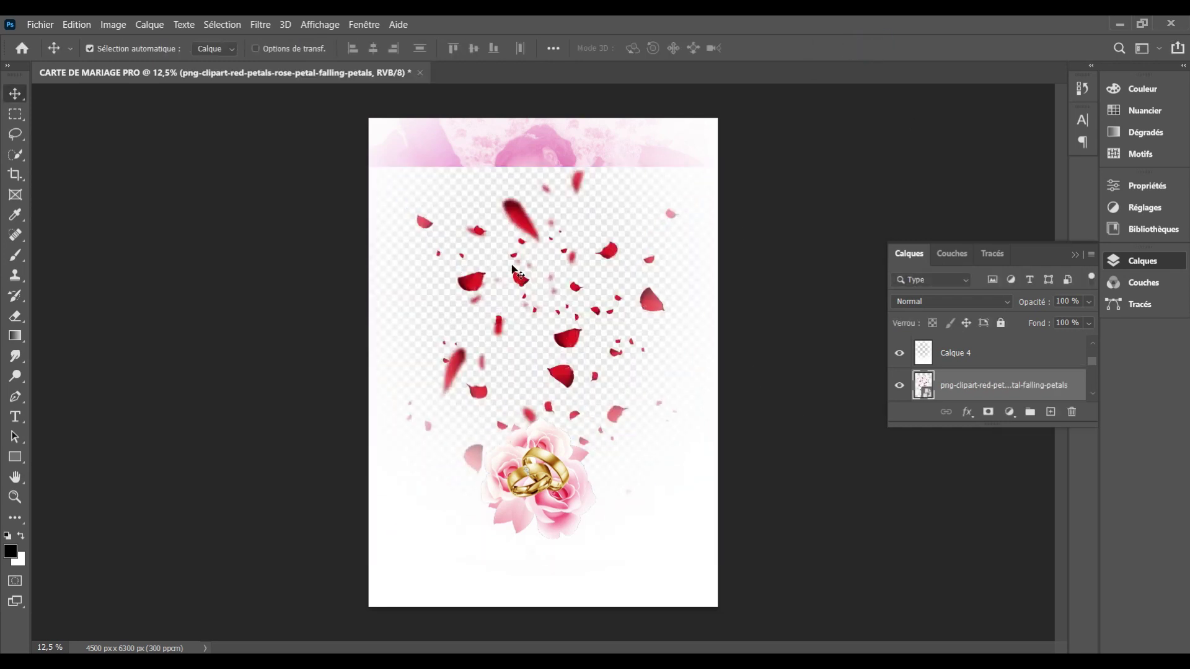
left_click(216, 21)
left_click(255, 196)
key("ctrl+alt+2")
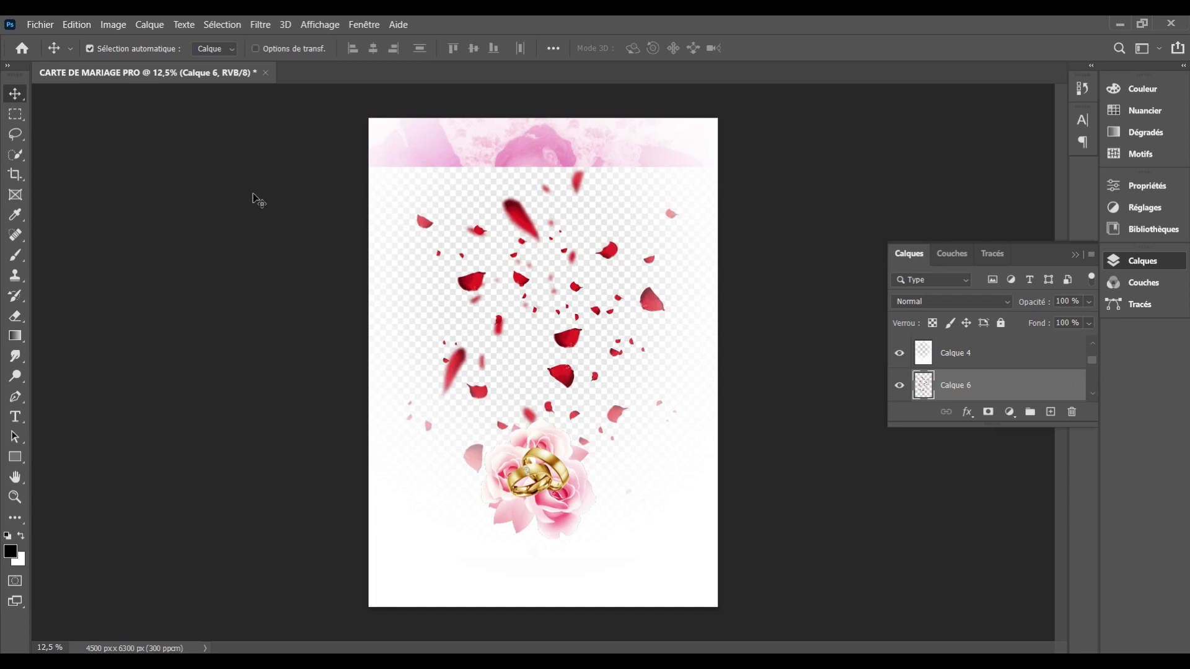
Delete the original petals layer and move Calque 6 just above Calque 2
scroll(1091, 397, "down", 2)
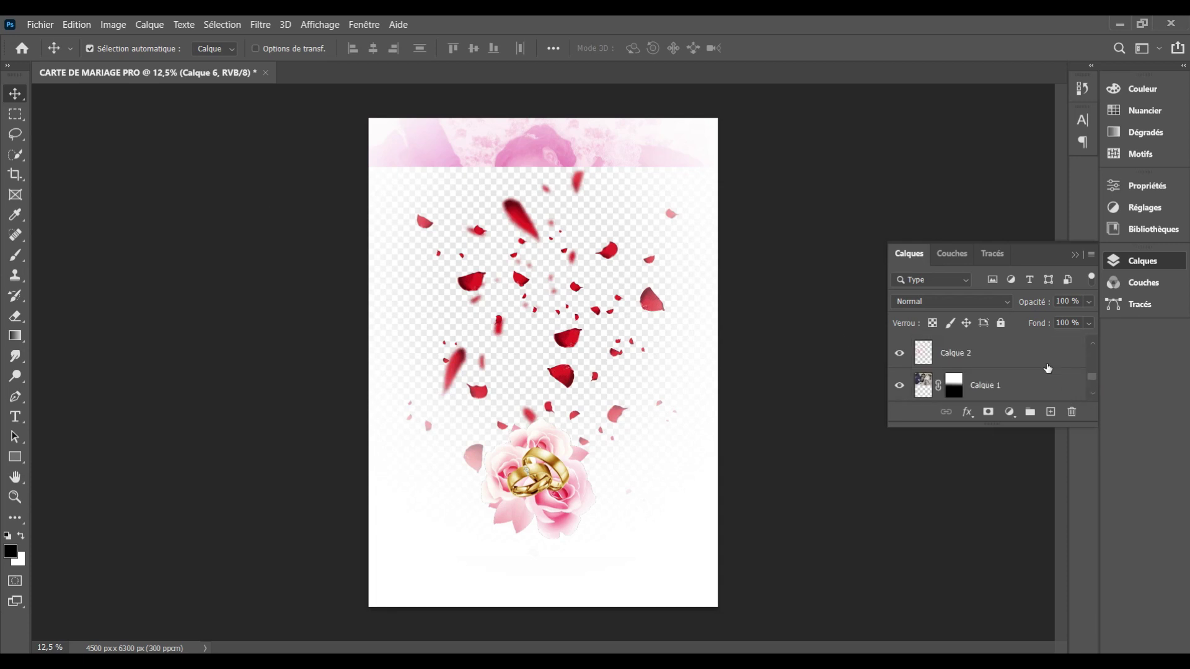
left_click(1092, 344)
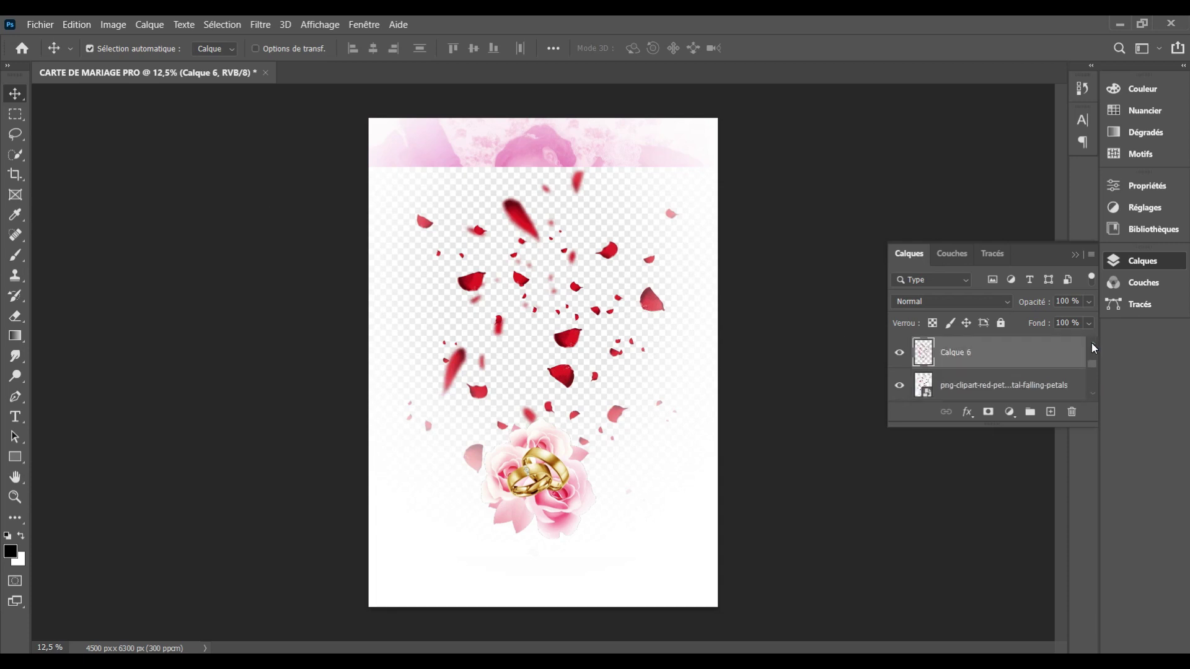
left_click(1037, 394)
key("Delete")
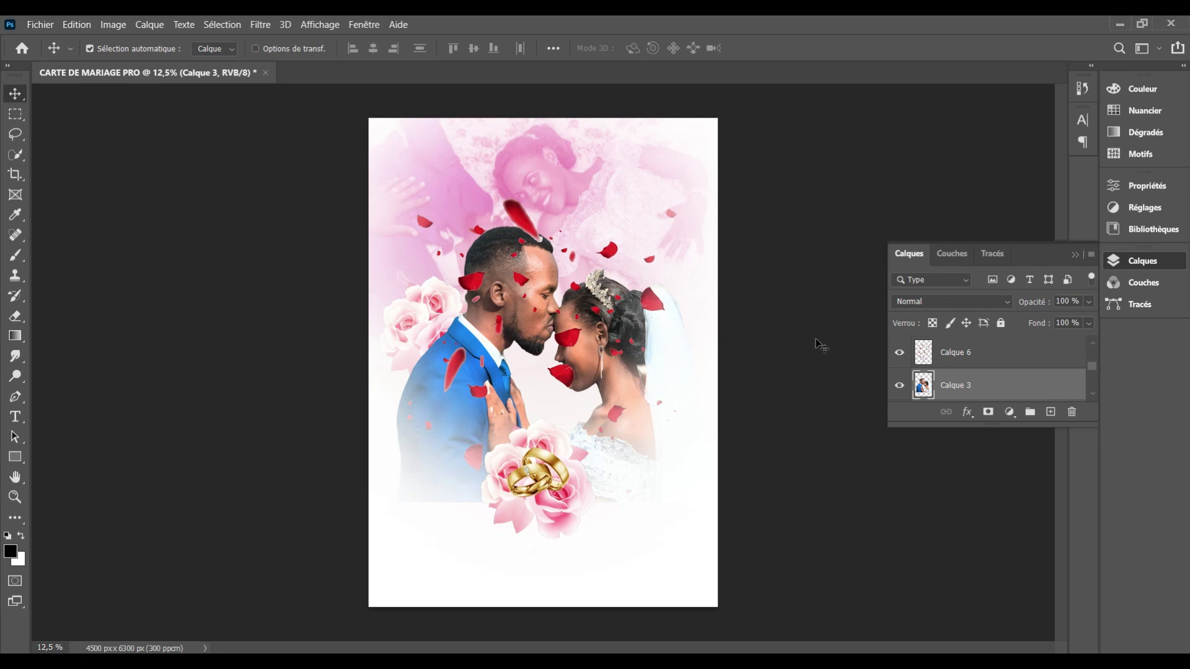
left_click(1036, 364)
left_click_drag(1035, 364, 998, 378)
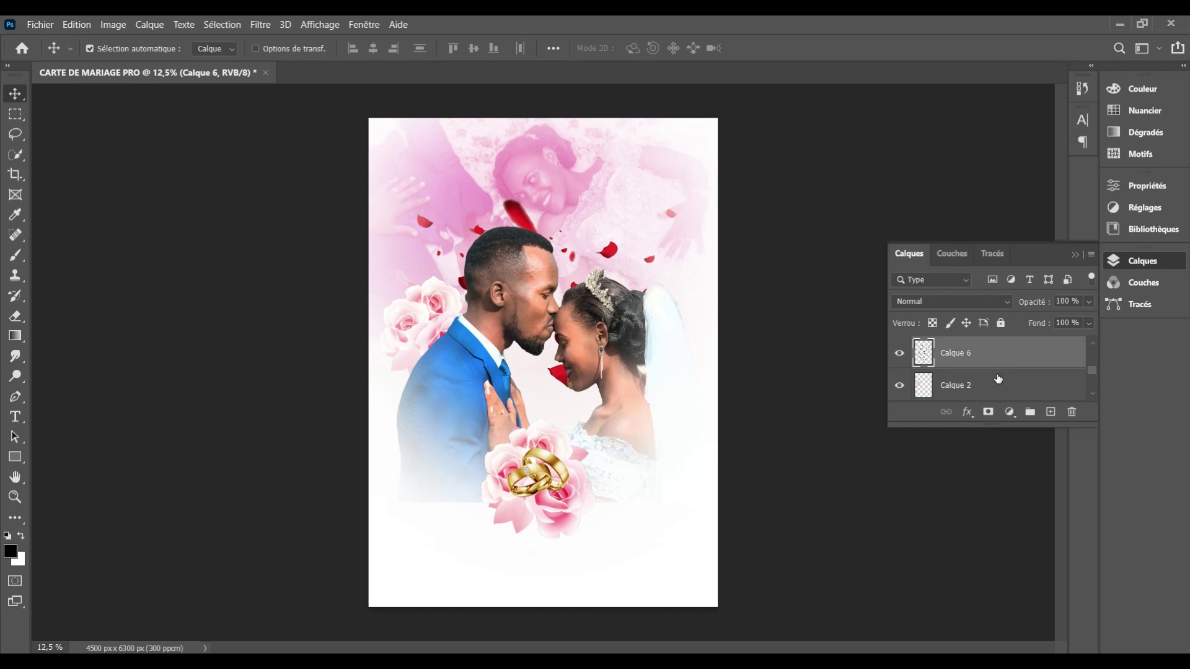
Duplicate the petals, shrink the copy to about a third and move it toward the couple's hands
key("ctrl+j")
key("ctrl+t")
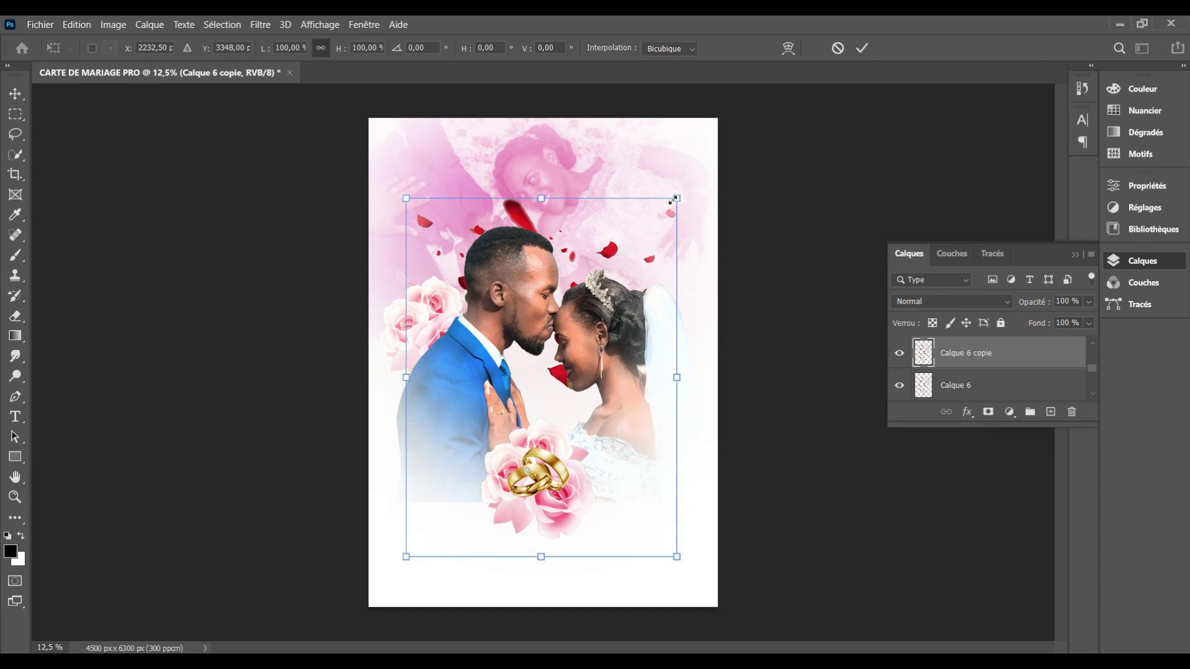
left_click_drag(674, 200, 470, 485)
key("ctrl+z")
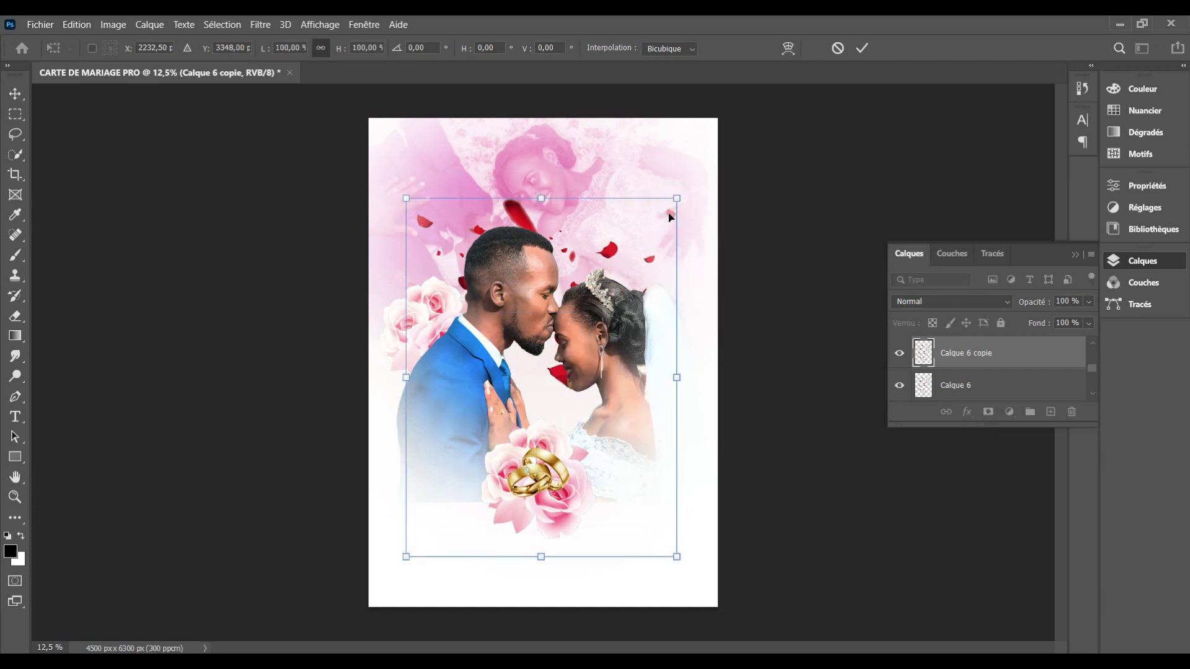
left_click_drag(675, 199, 586, 318)
mouse_move(543, 377)
left_mouse_down()
mouse_move(633, 478)
mouse_move(450, 479)
mouse_move(551, 417)
left_mouse_up()
key("Return")
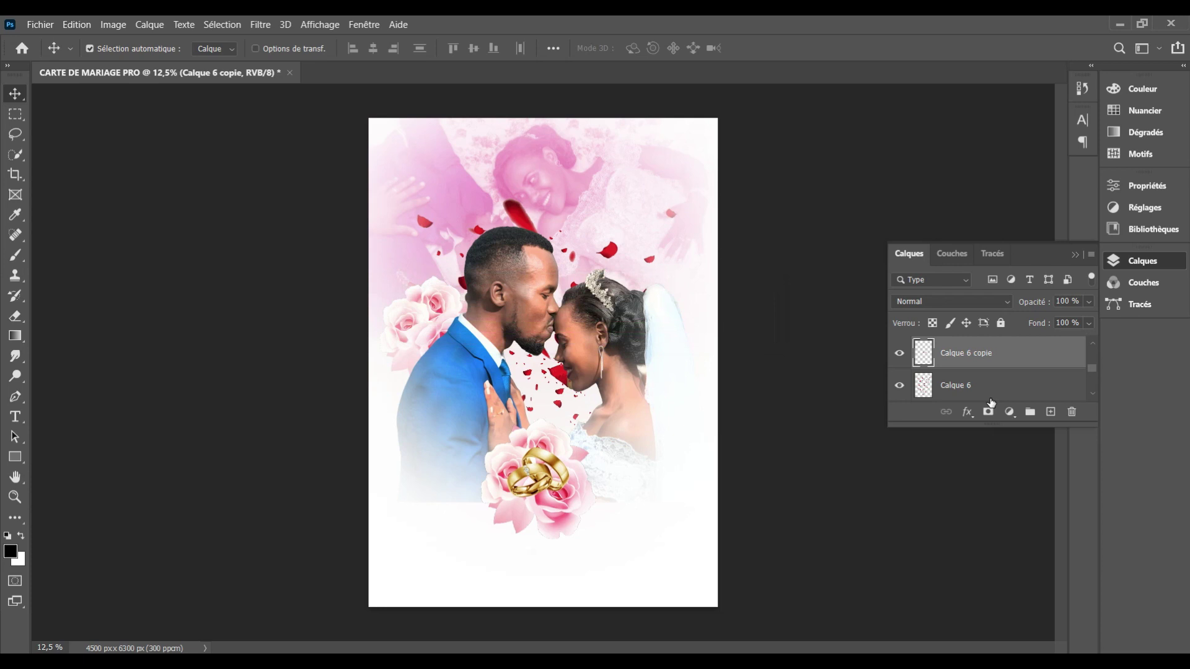
Merge the two petal layers into one
left_click(1010, 384)
left_click(1025, 366, "shift")
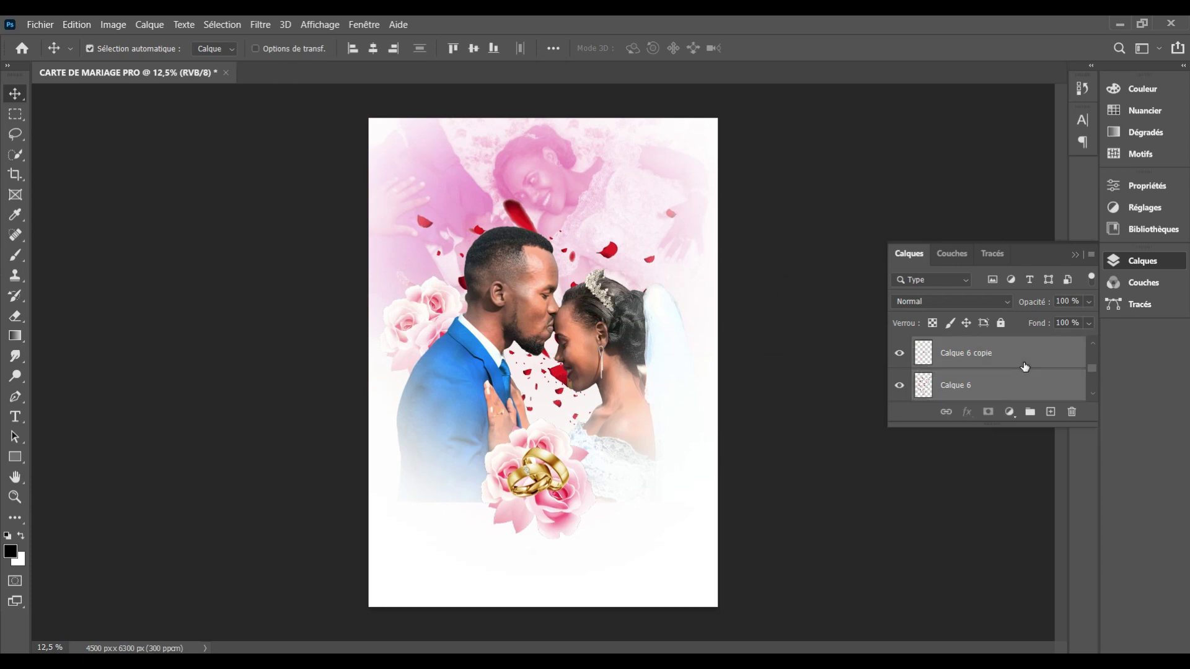
right_click(1024, 363)
left_click(827, 460)
left_click(259, 31)
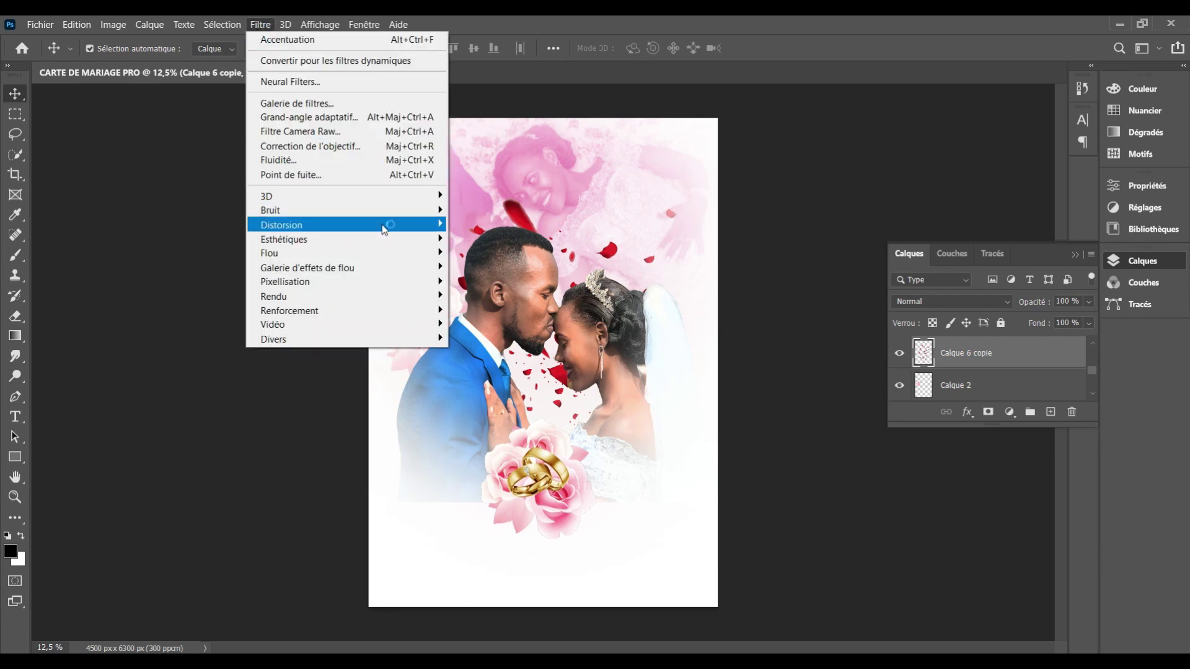
mouse_move(344, 253)
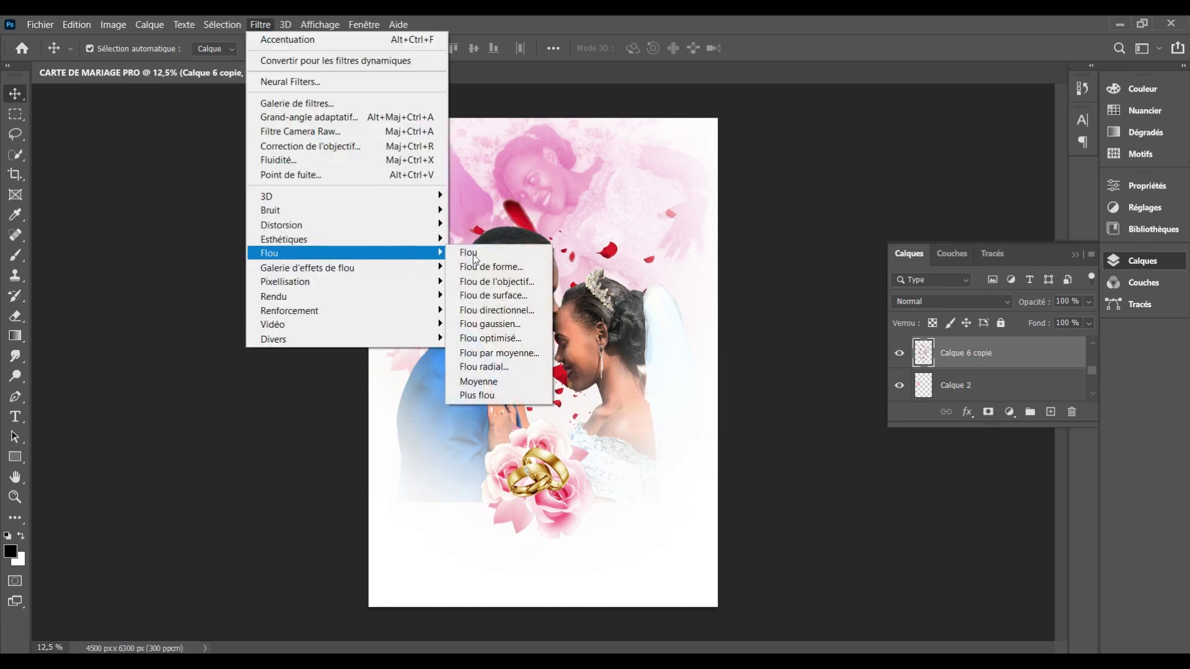
Apply a Gaussian blur of about 32 px radius to the petals
left_click(496, 324)
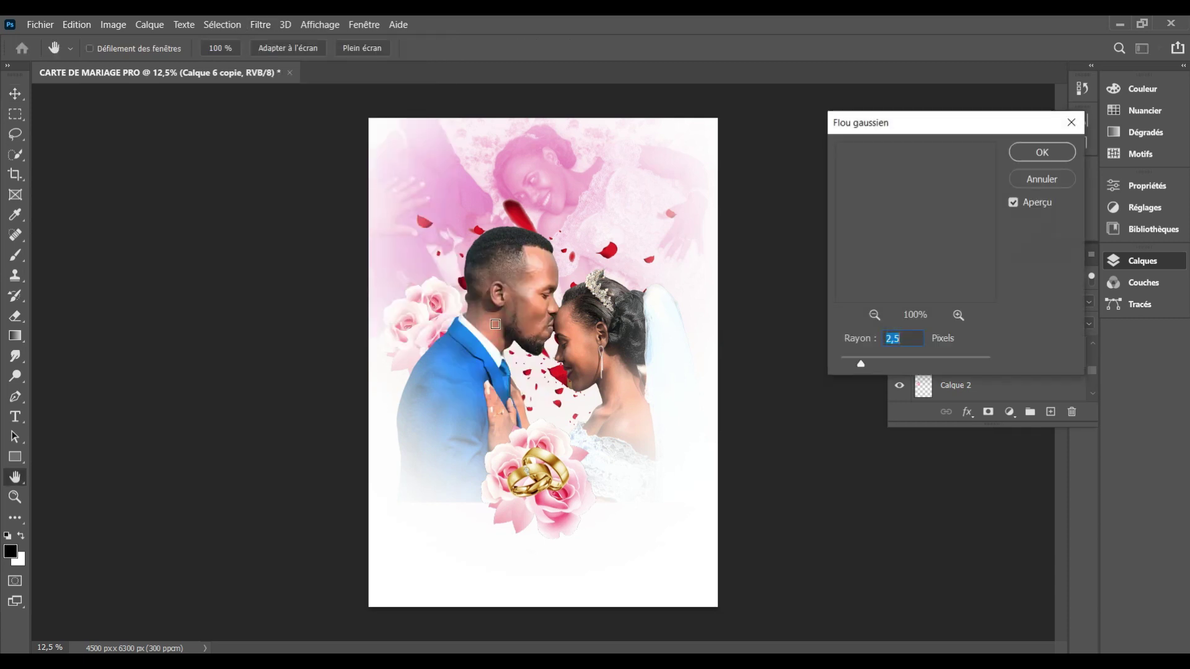
left_click_drag(867, 363, 900, 362)
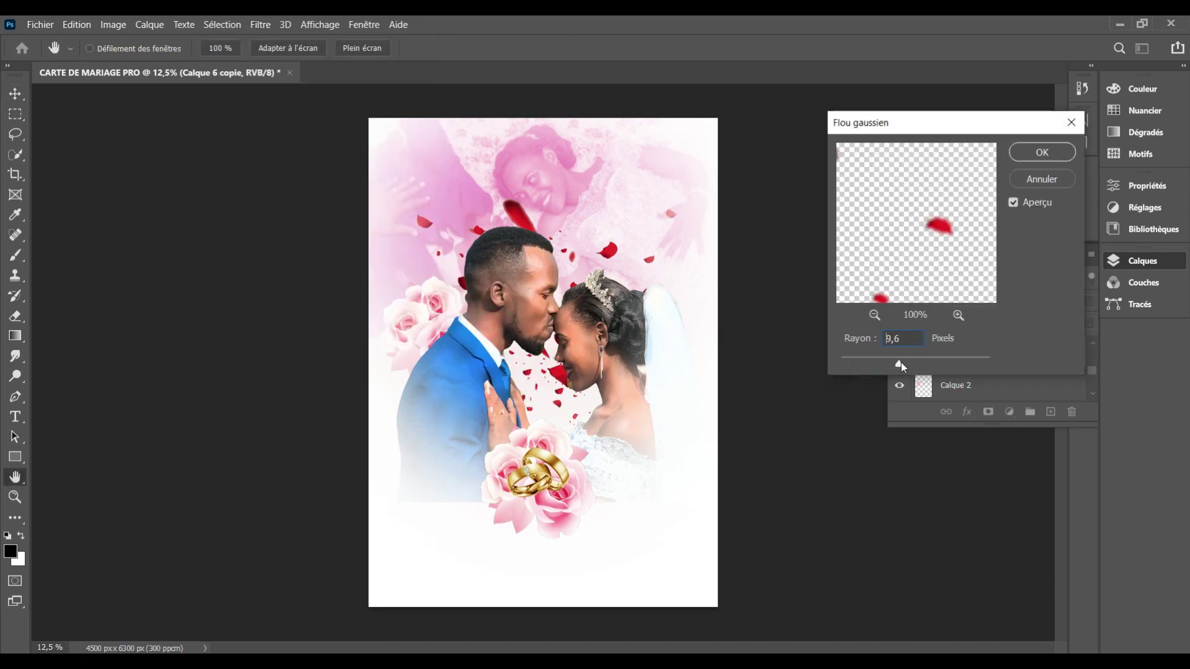
left_click(1014, 205)
mouse_move(898, 364)
left_mouse_down()
mouse_move(947, 364)
mouse_move(913, 365)
left_mouse_up()
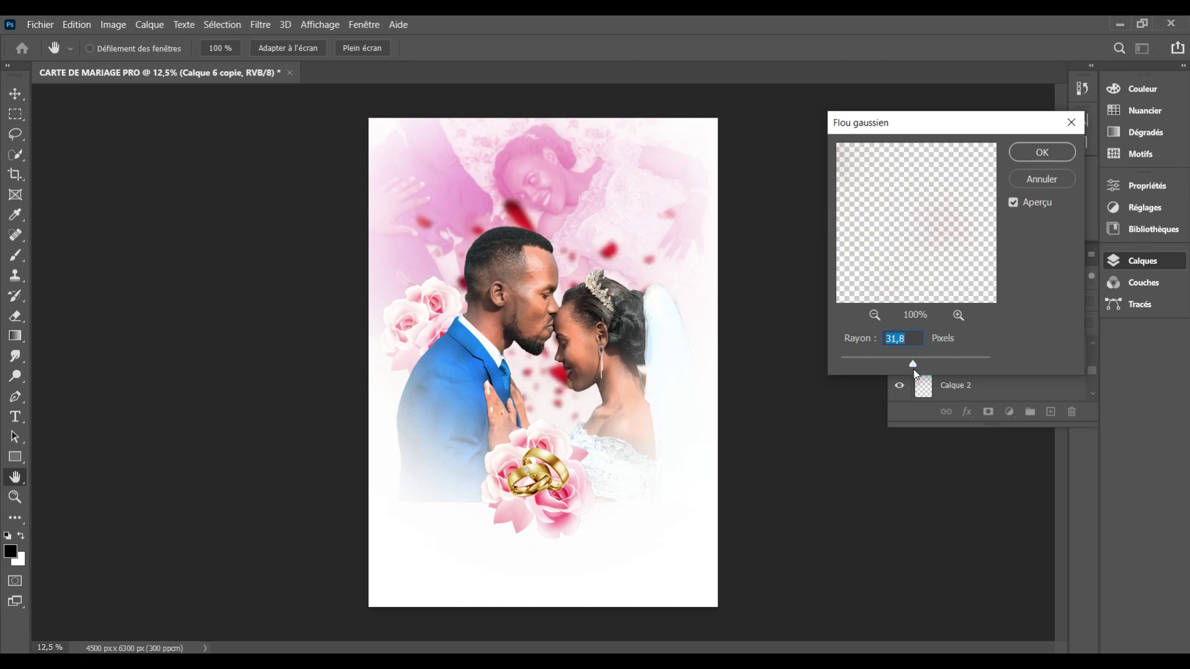
left_click(1029, 151)
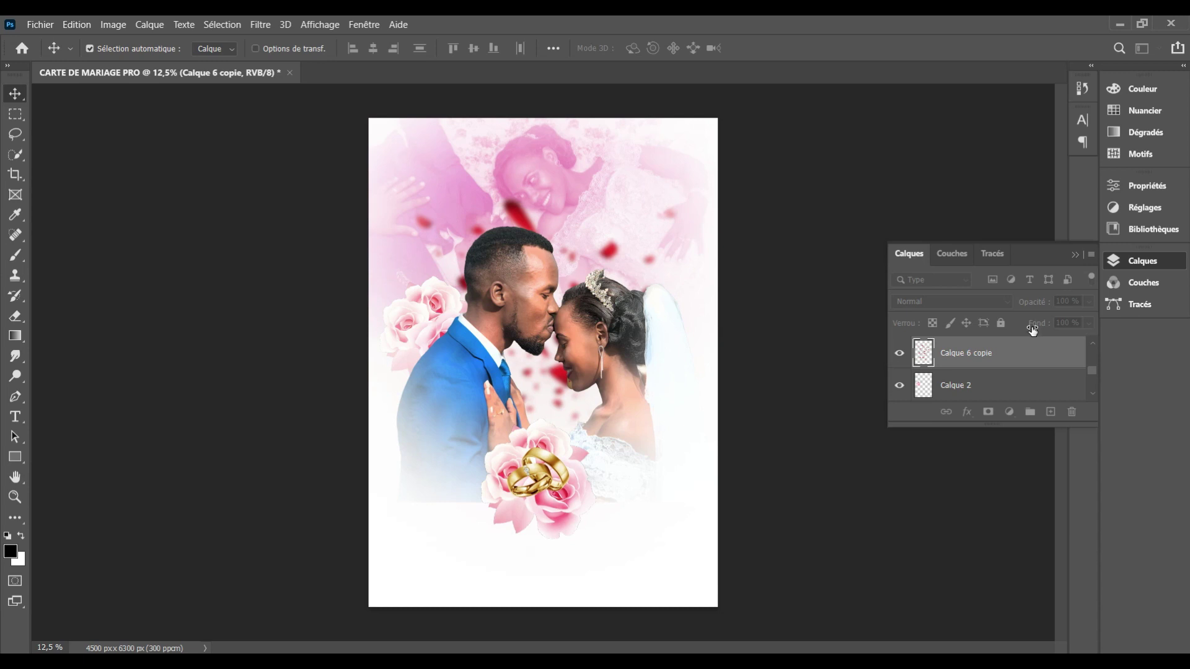
Set the petals layer blend mode to Incrustation
left_click(1009, 303)
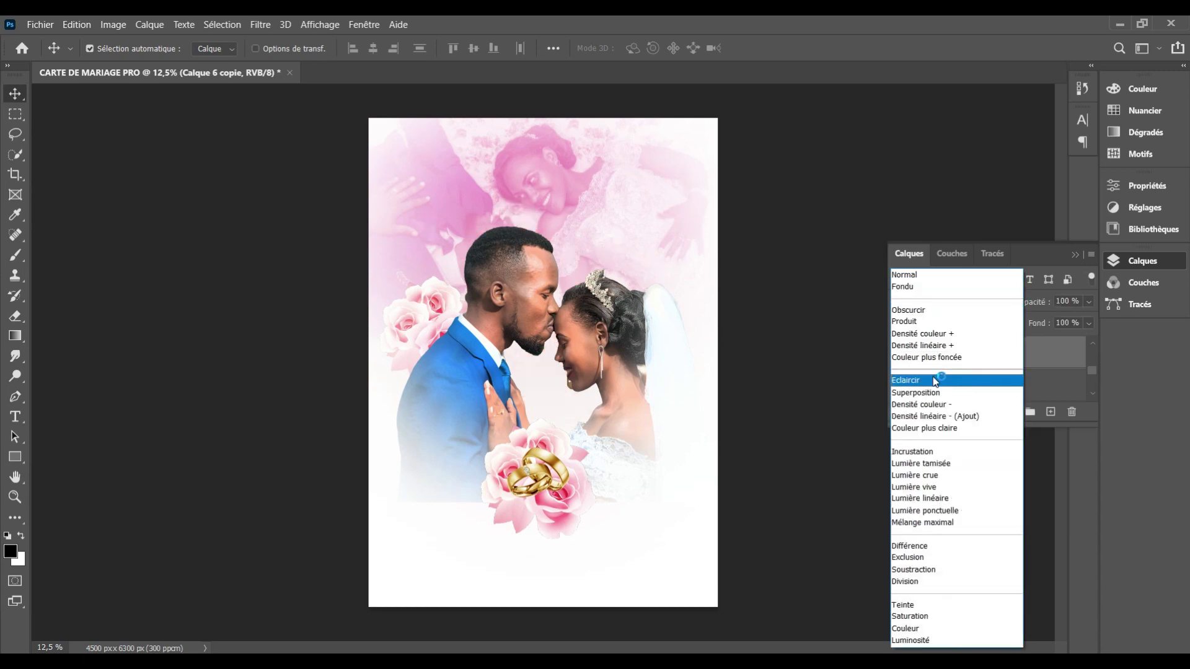
left_click(912, 452)
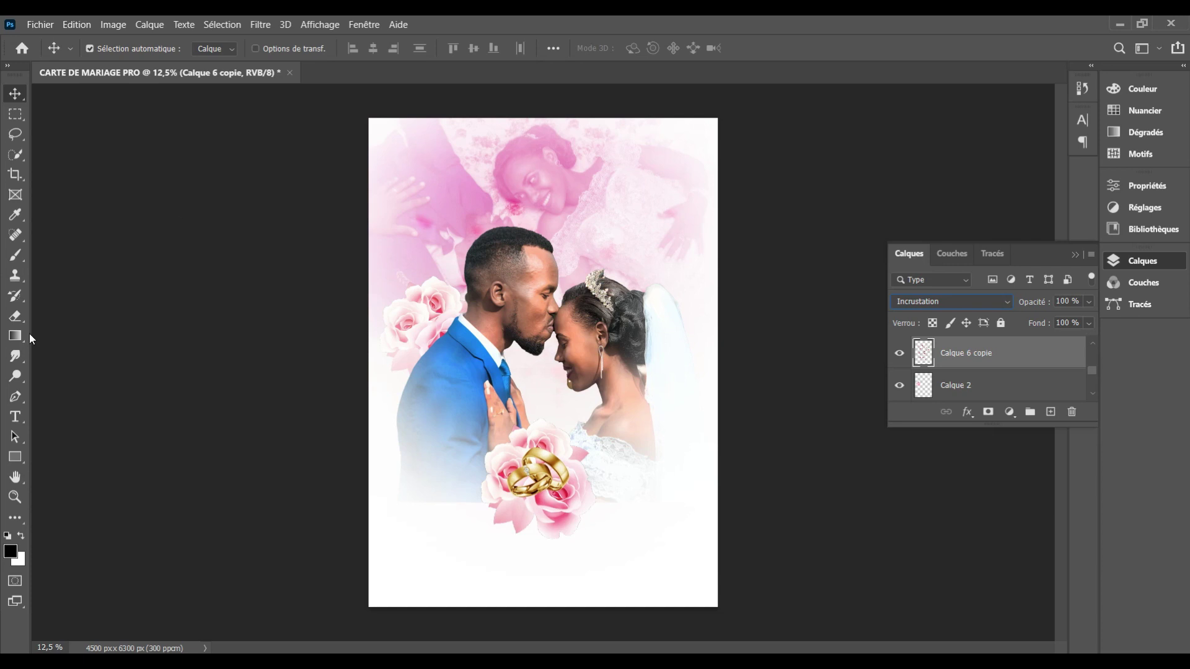
left_click(16, 415)
Add a 16 pt horizontal placeholder text line near the card's bottom and reorder its layer
left_click(16, 415)
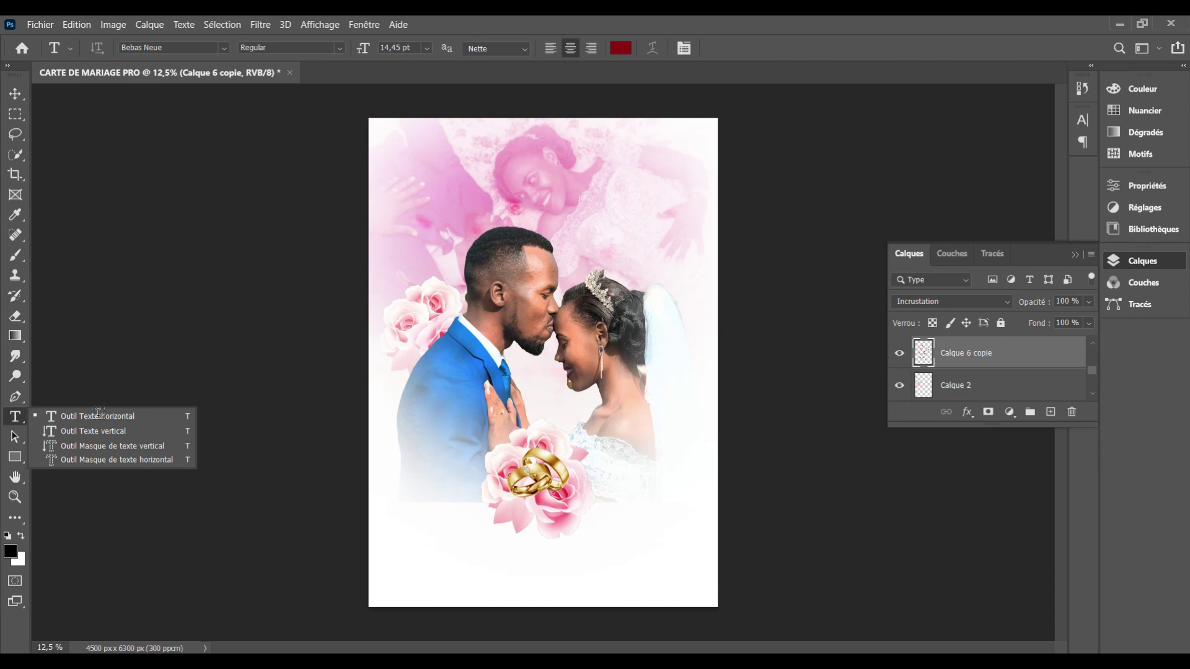
left_click(422, 553)
left_click(422, 552)
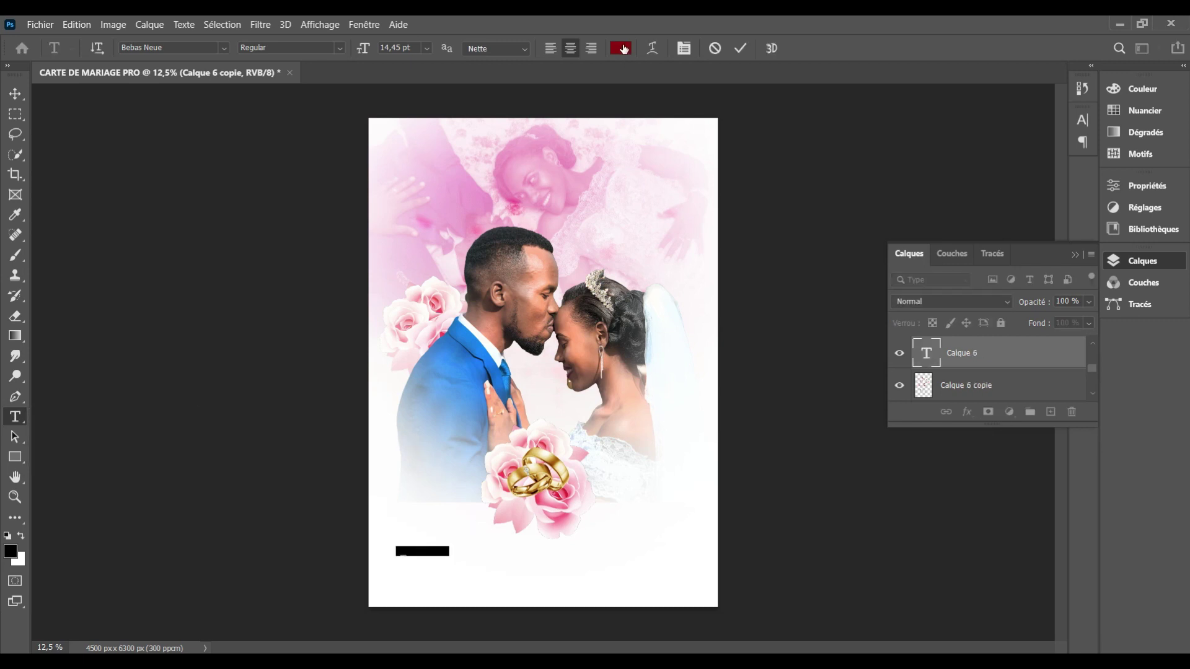
left_click(400, 47)
type("16")
key("Return")
scroll(402, 46, "up", 20)
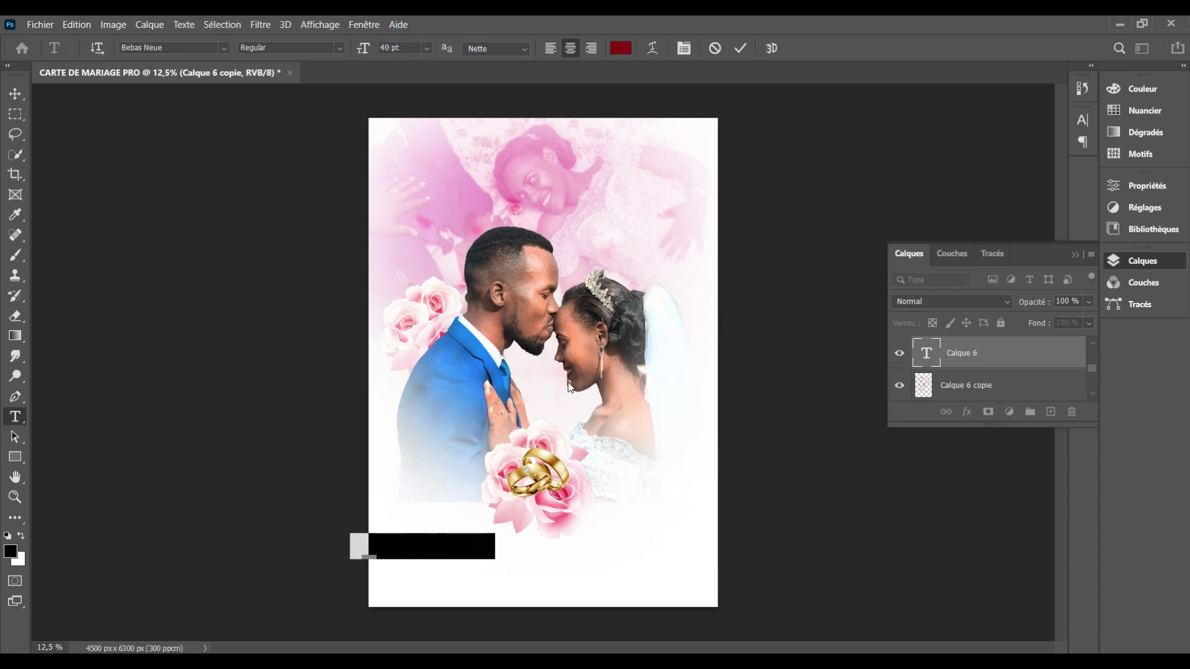
left_click(740, 48)
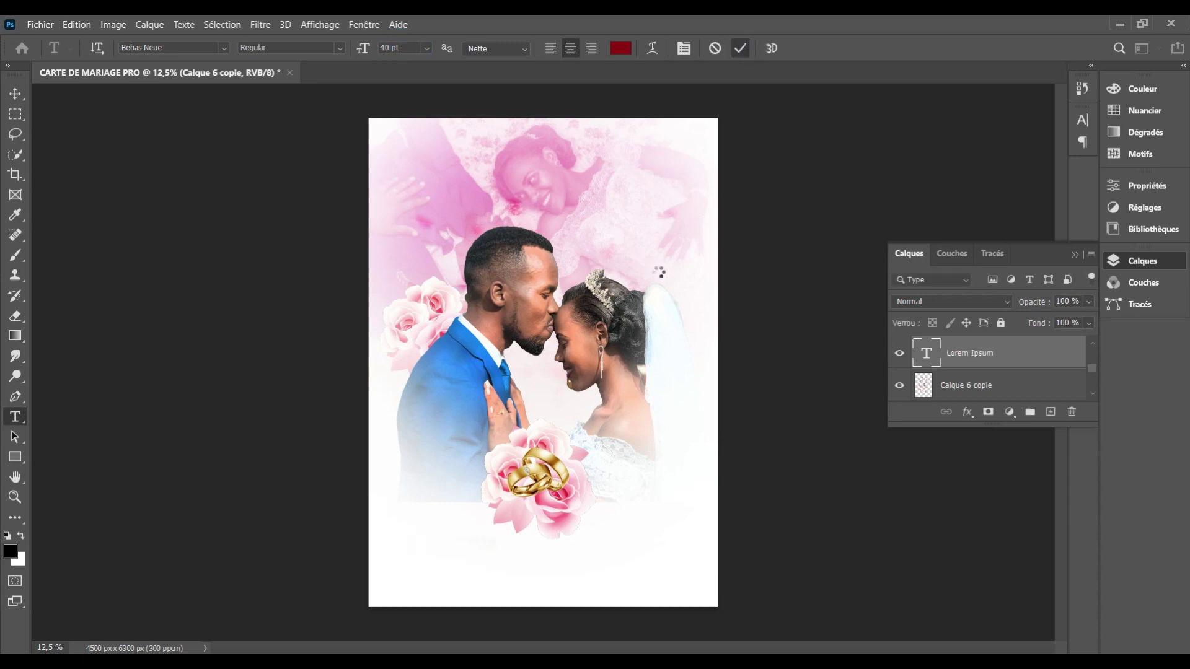
mouse_move(1016, 362)
left_mouse_down()
mouse_move(946, 179)
mouse_move(992, 344)
left_mouse_up()
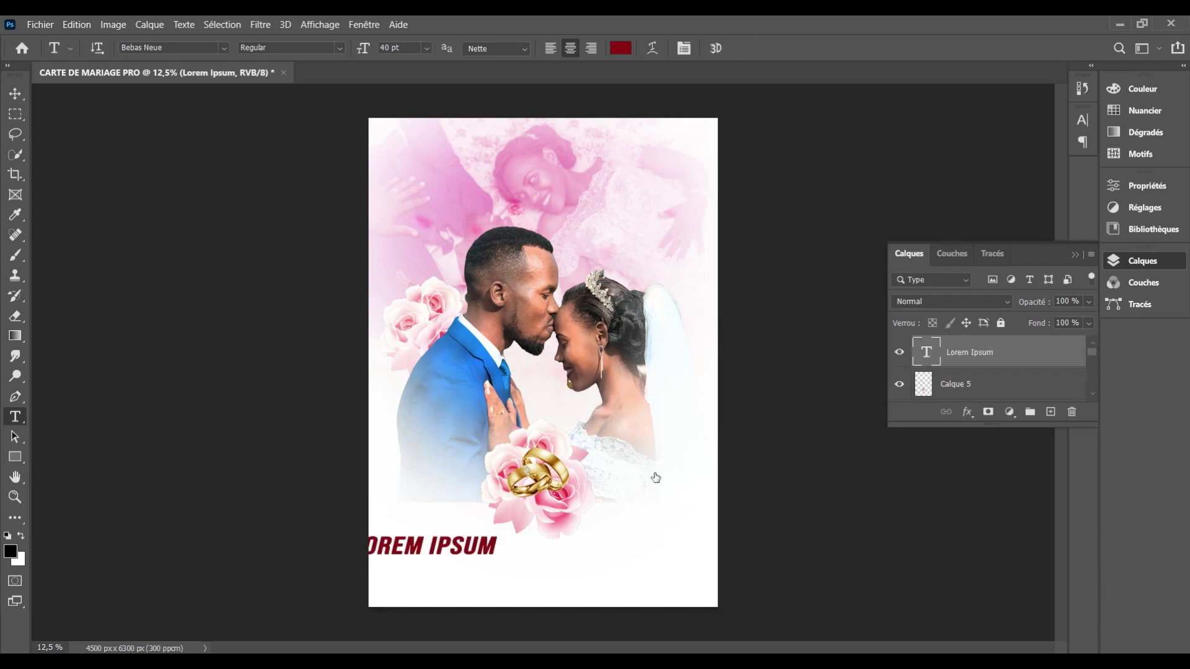
Replace the placeholder with 'PATRICH & AUDE' and centre it near the bottom of the card
left_click(443, 545)
key("ctrl+a")
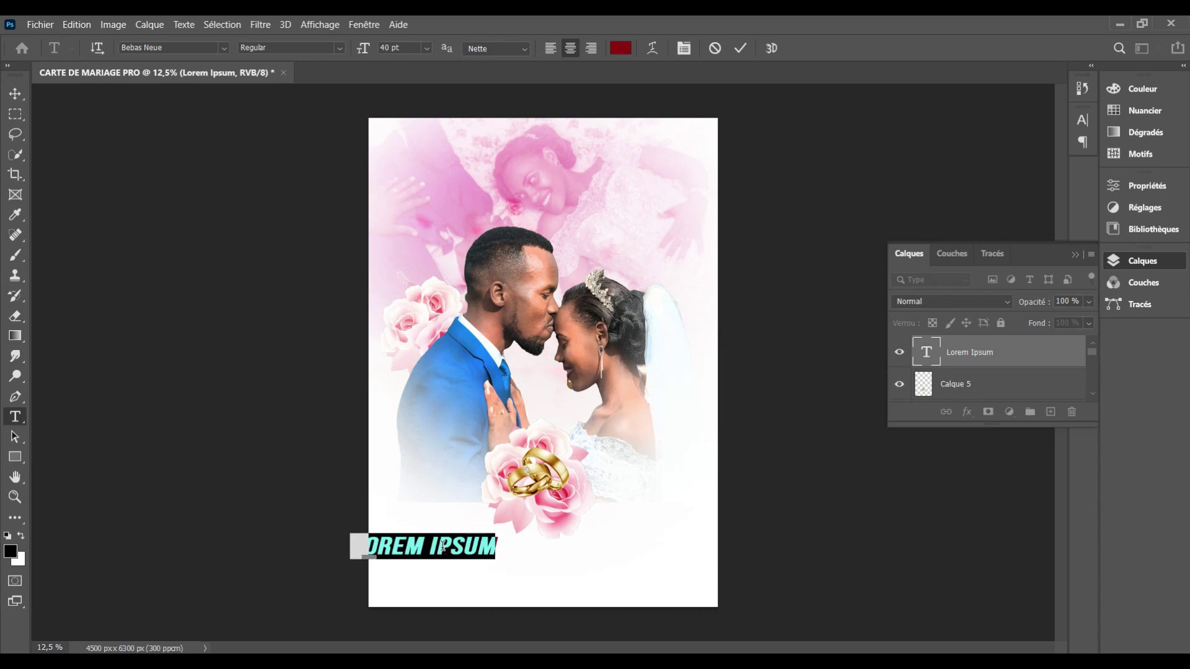
type("PATRICH & A")
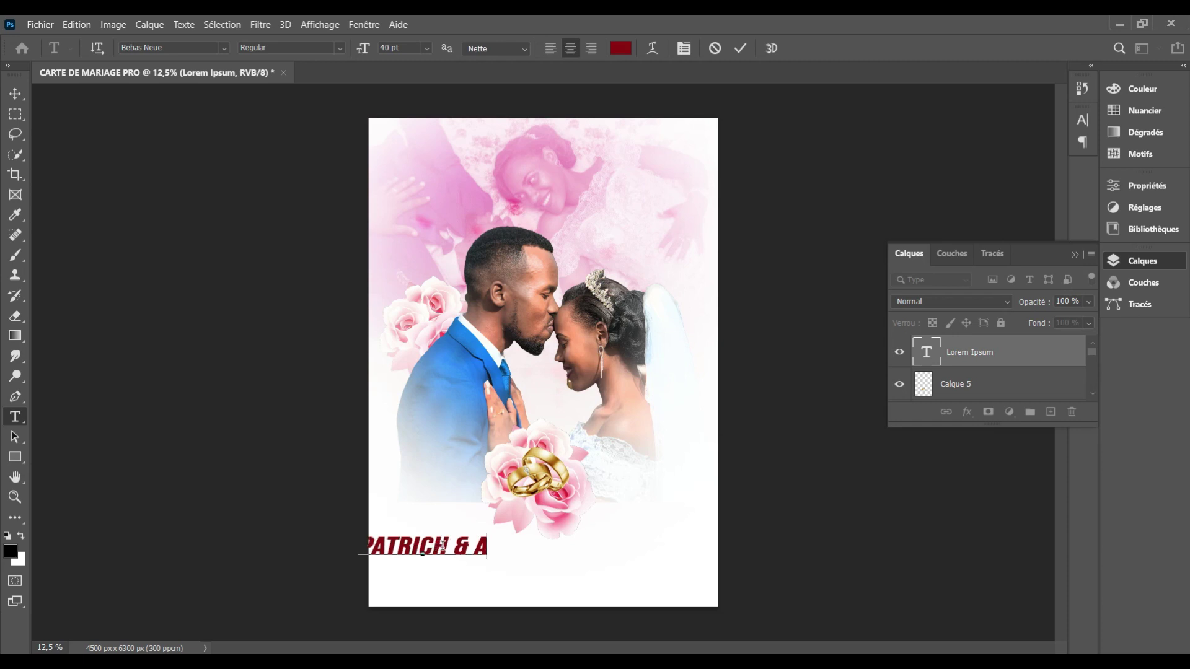
type("UDE")
key("ctrl+a")
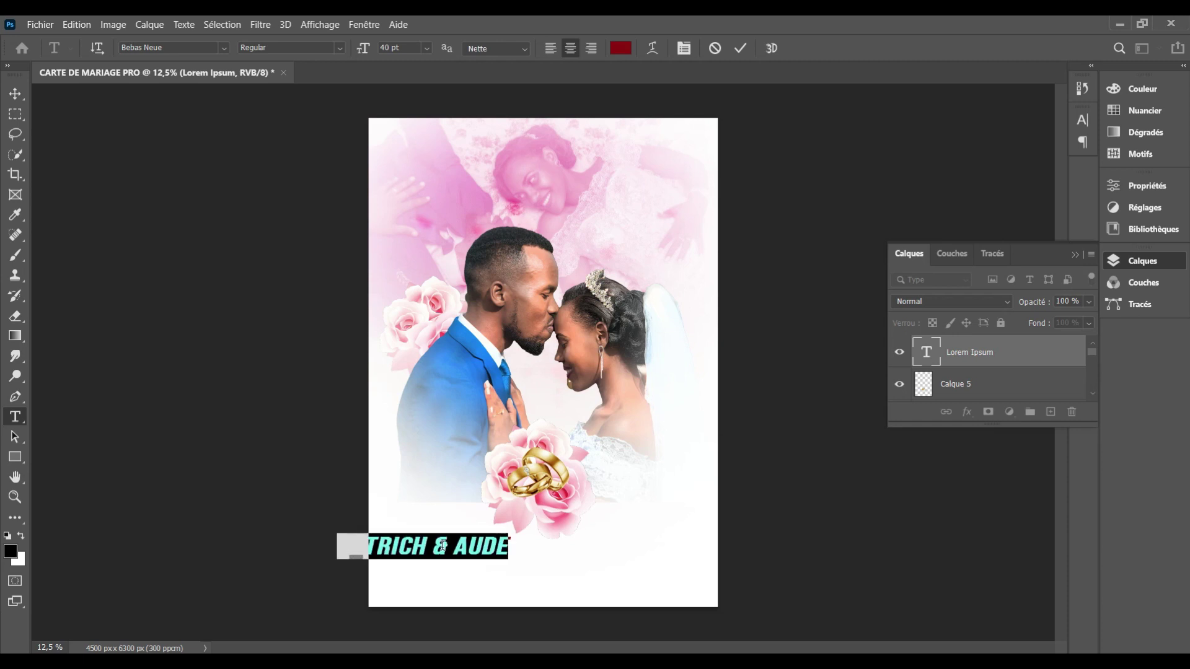
left_click(741, 48)
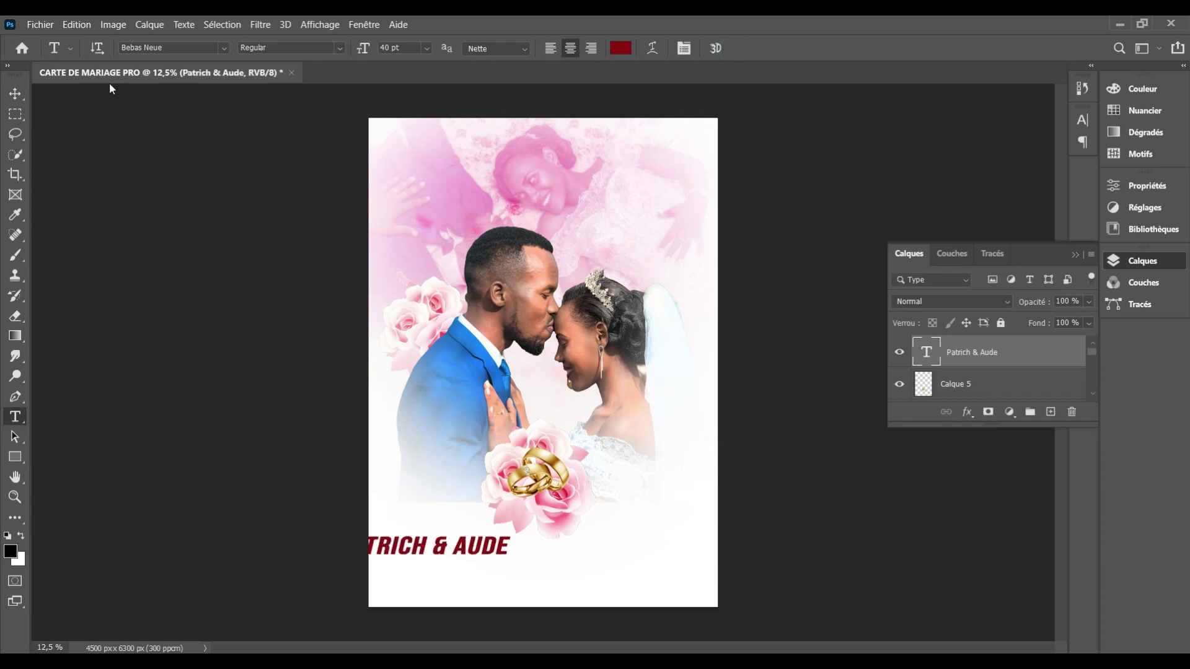
left_click(21, 92)
left_click_drag(479, 556, 603, 568)
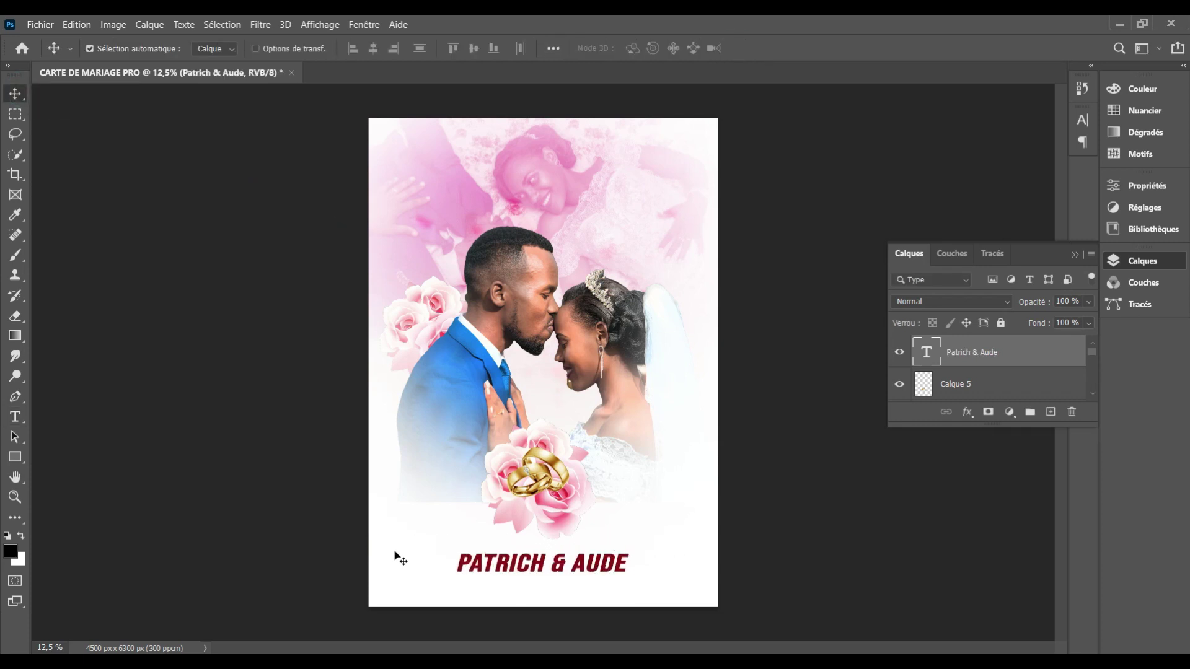
Restyle the names in pink Shailendra Demo at 30 pt
key("t")
right_click(480, 564)
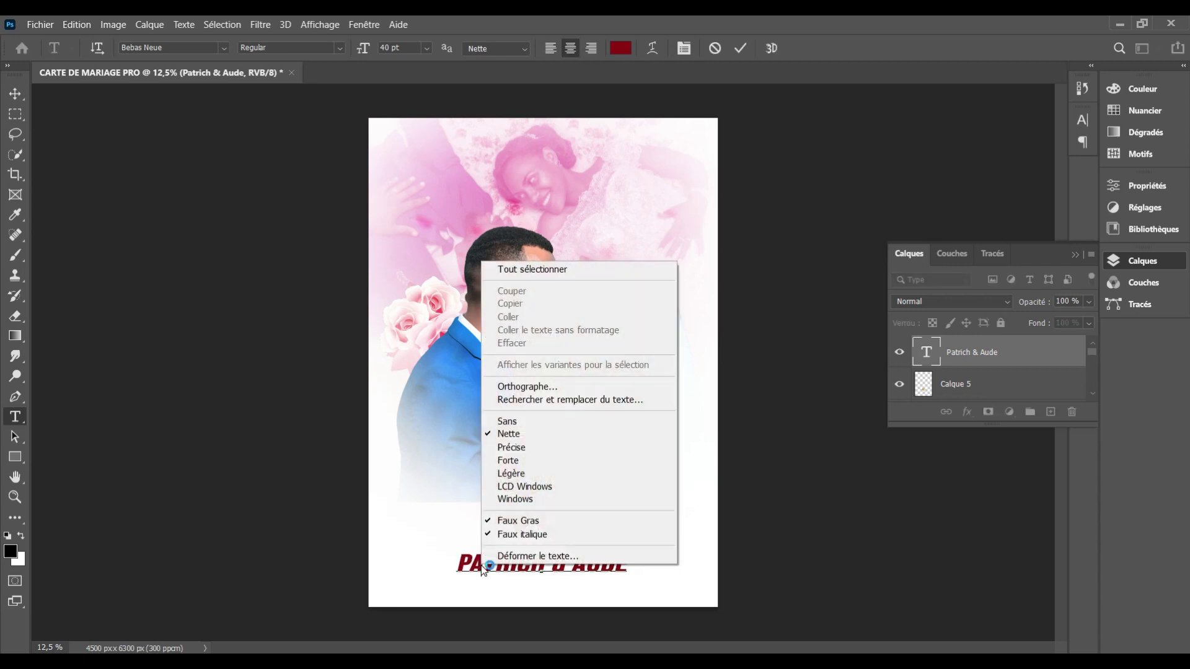
left_click(653, 63)
left_click(516, 563)
key("ctrl+a")
key("ctrl+z")
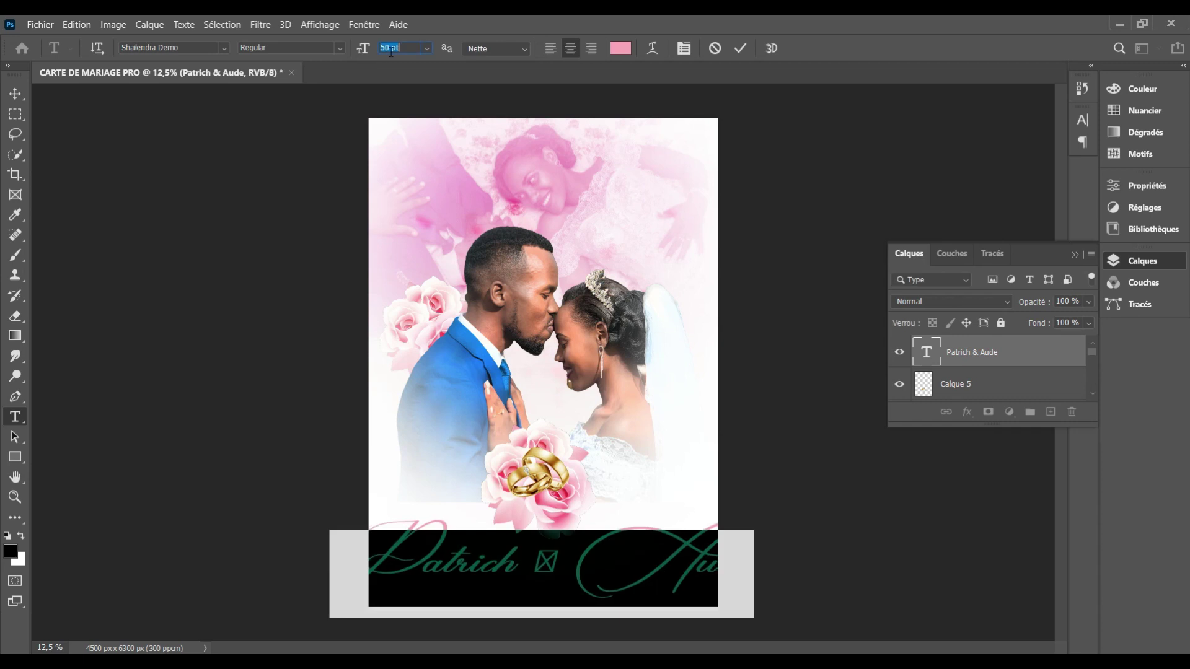
key("Down")
key("Down")
key("Down")
key("Down")
key("Down")
key("Down")
key("Down")
key("Down")
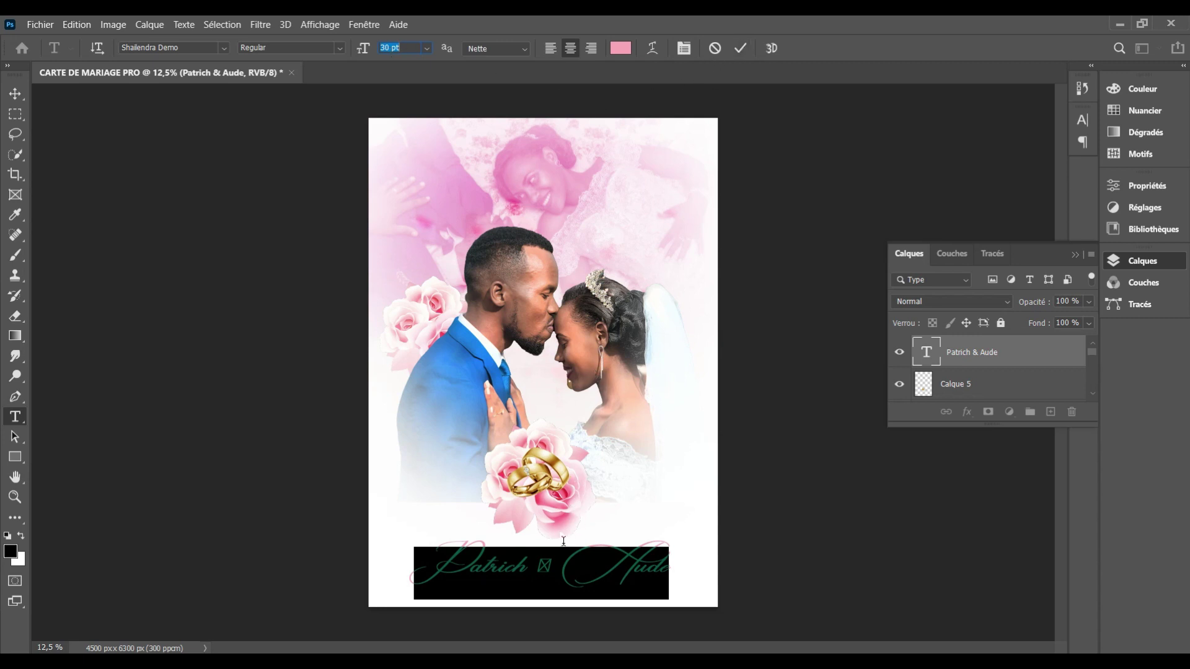
left_click(556, 566)
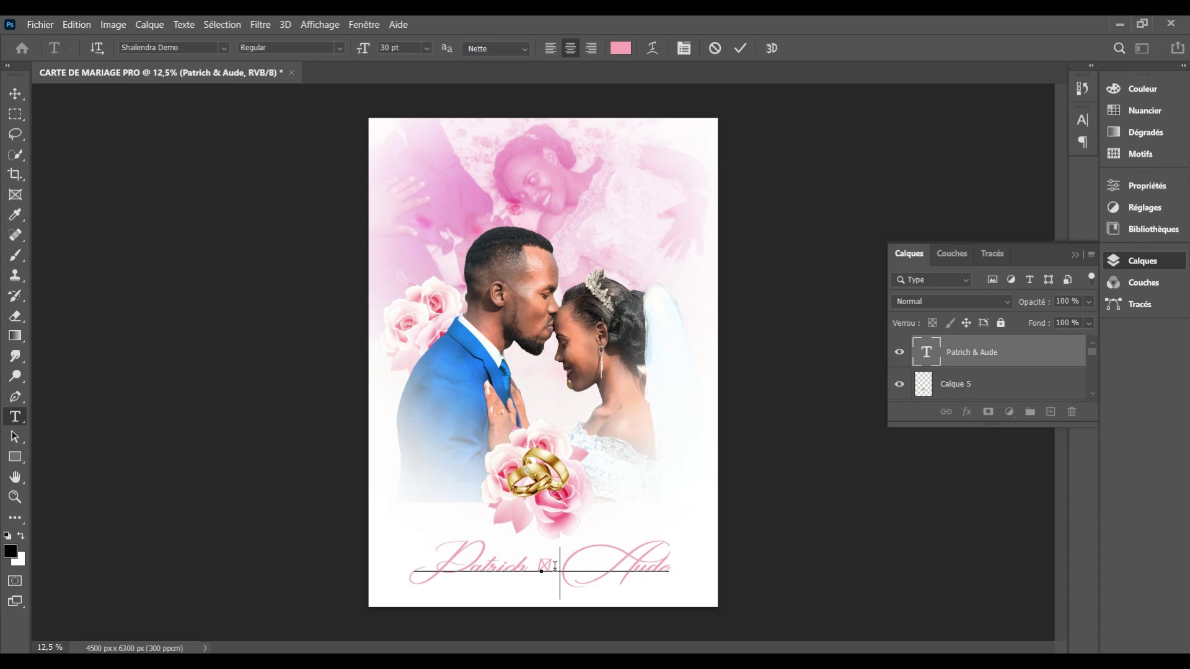
Change the ampersand's font to Pleasent
left_click_drag(555, 566, 537, 562)
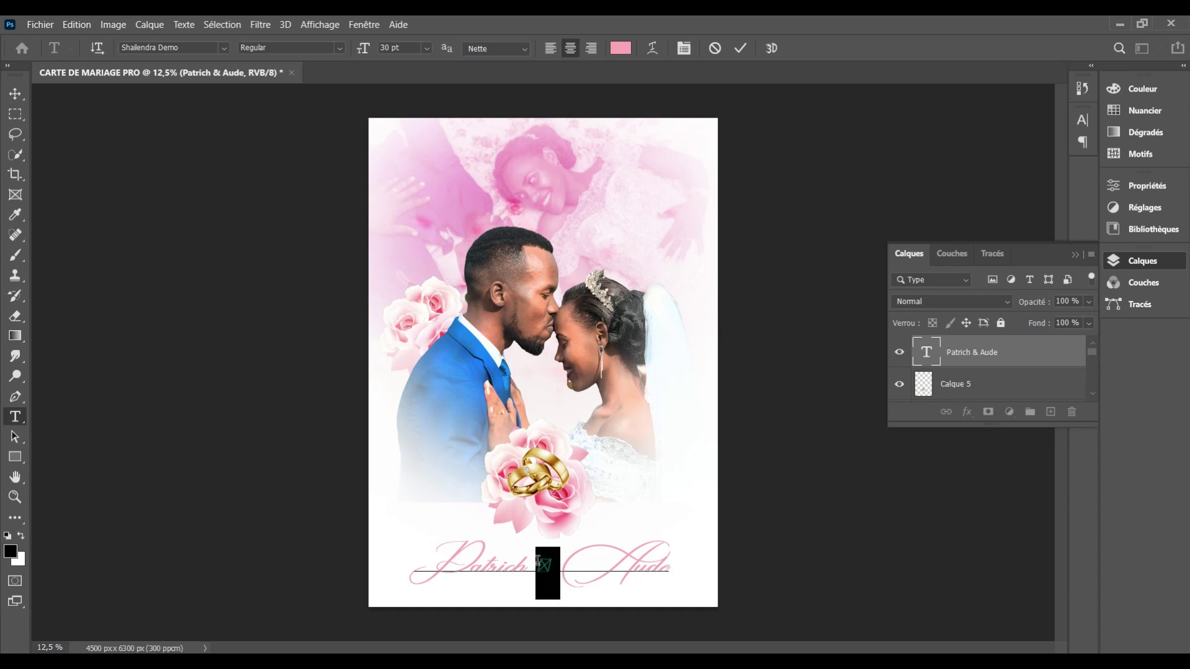
left_click(168, 47)
key("Up")
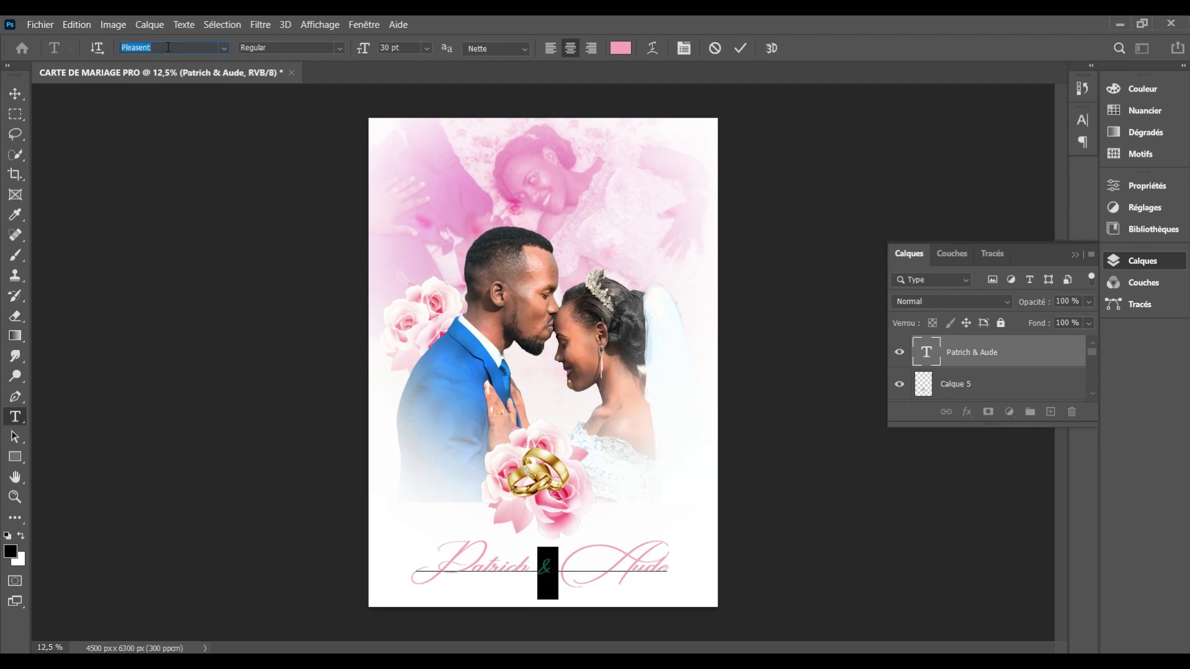
left_click(737, 48)
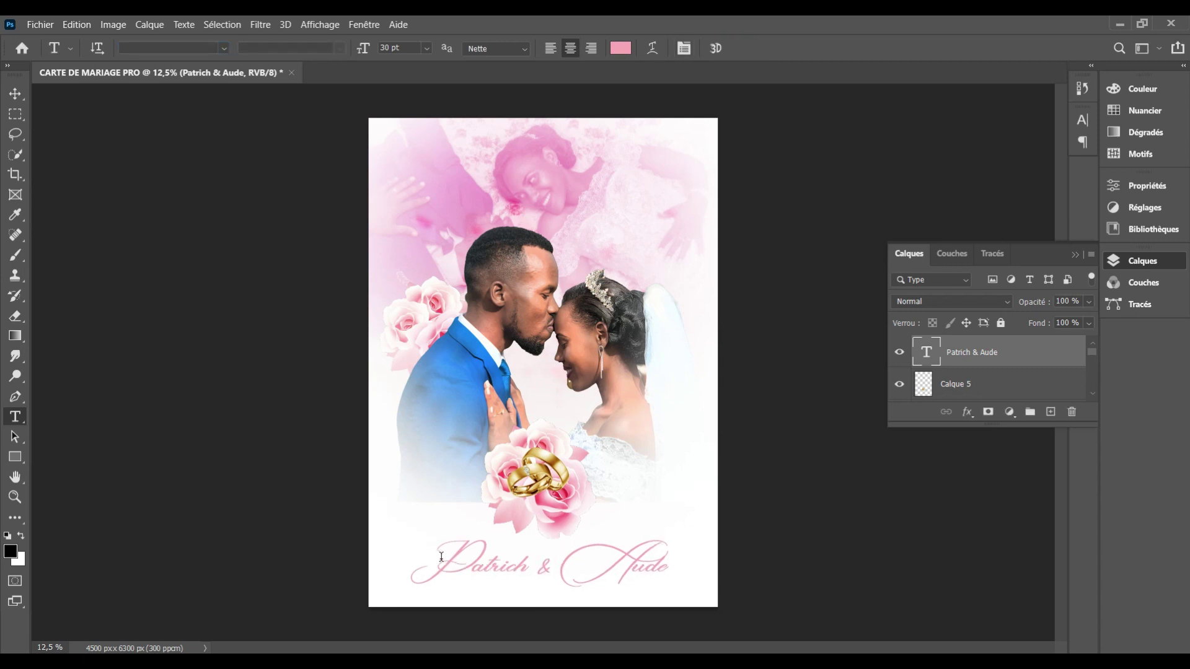
Raise the leading of Patrich & Aude to 101% in the Character panel
left_click_drag(413, 565, 746, 573)
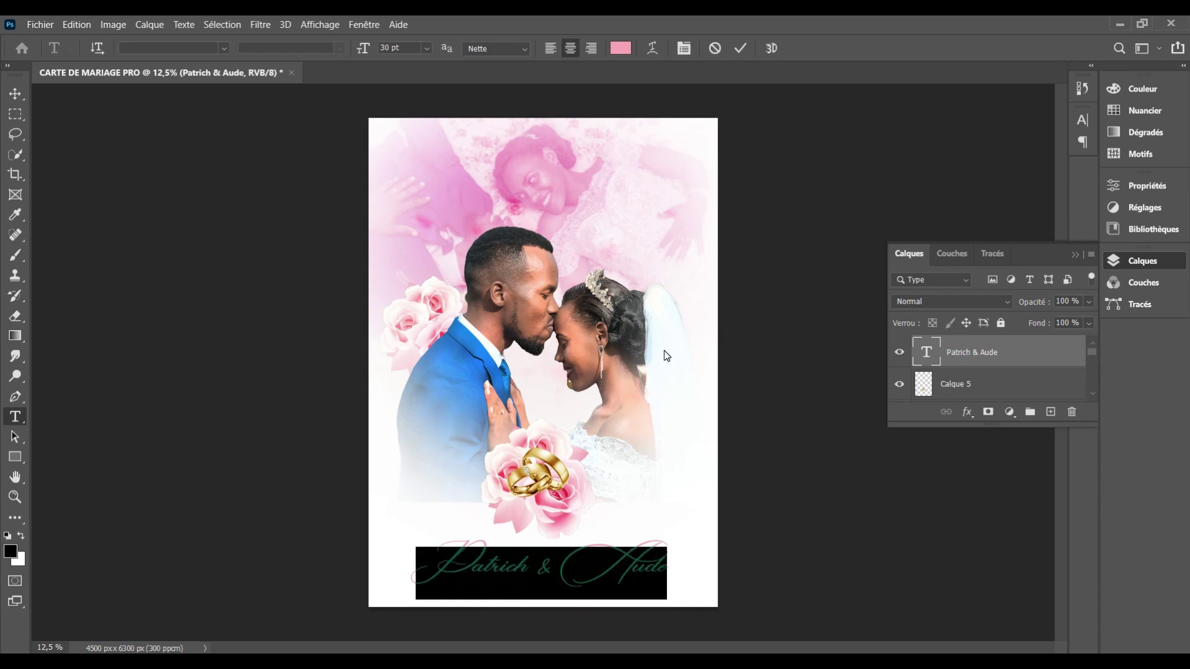
left_click(1086, 125)
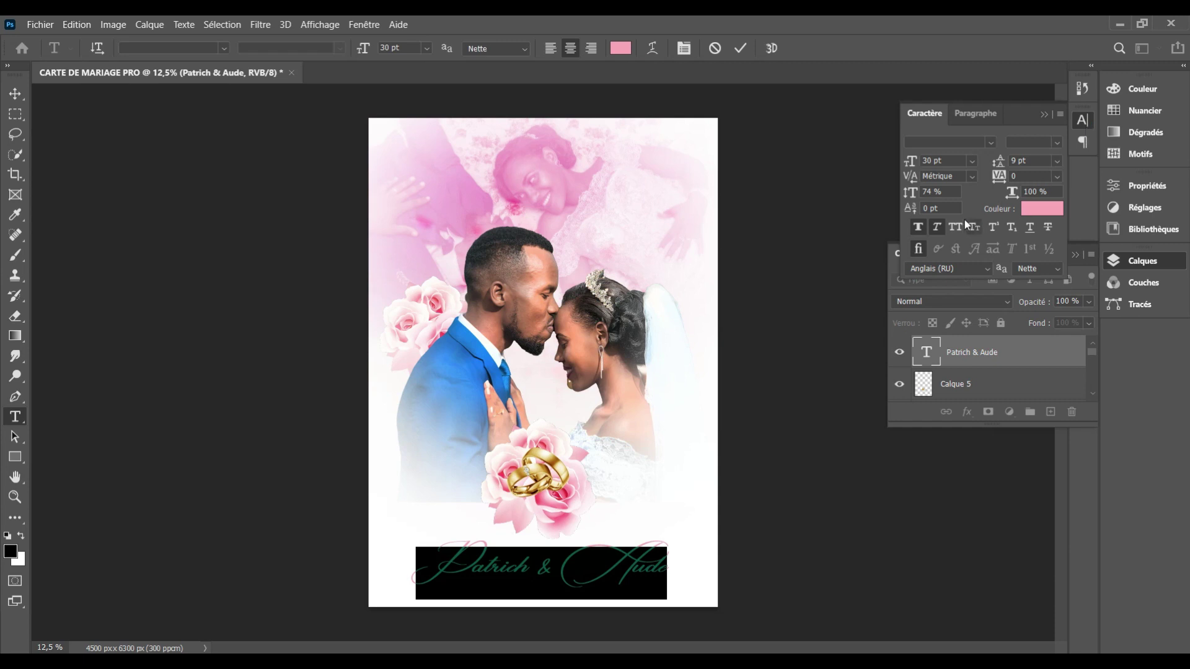
left_click(929, 192)
scroll(930, 197, "up", 3)
scroll(930, 197, "up", 3)
scroll(929, 197, "up", 2)
scroll(929, 197, "up", 4)
scroll(929, 197, "up", 4)
scroll(930, 197, "up", 4)
scroll(929, 198, "up", 4)
scroll(930, 197, "up", 3)
scroll(930, 197, "up", 3)
scroll(929, 197, "down", 2)
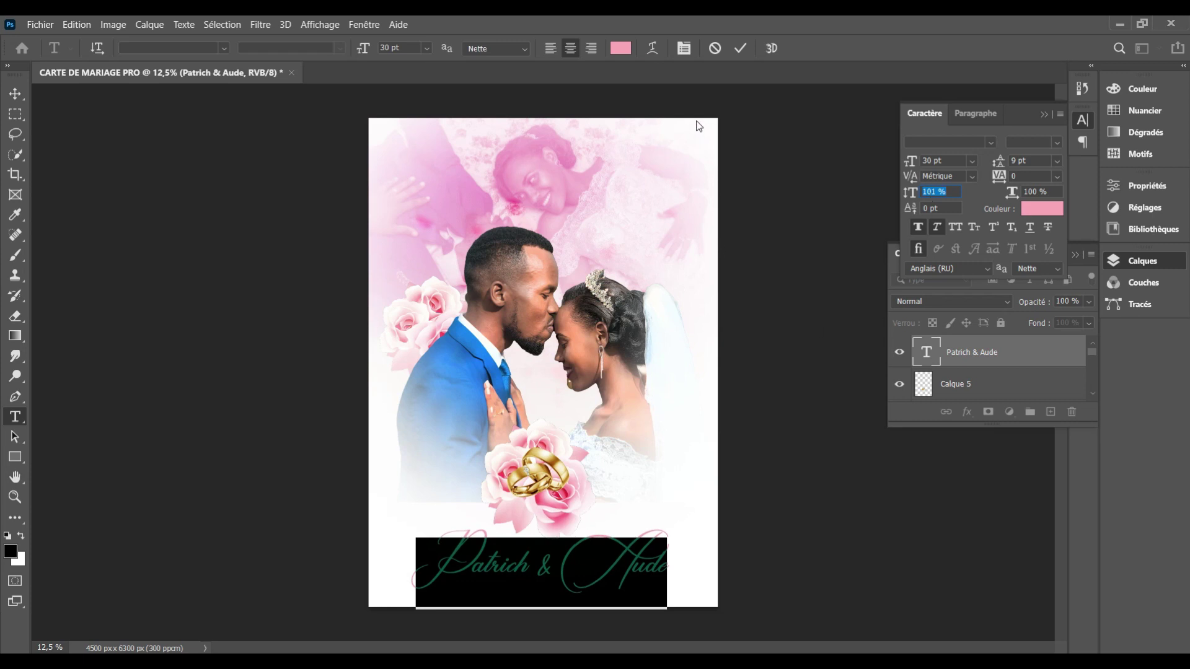
left_click(739, 49)
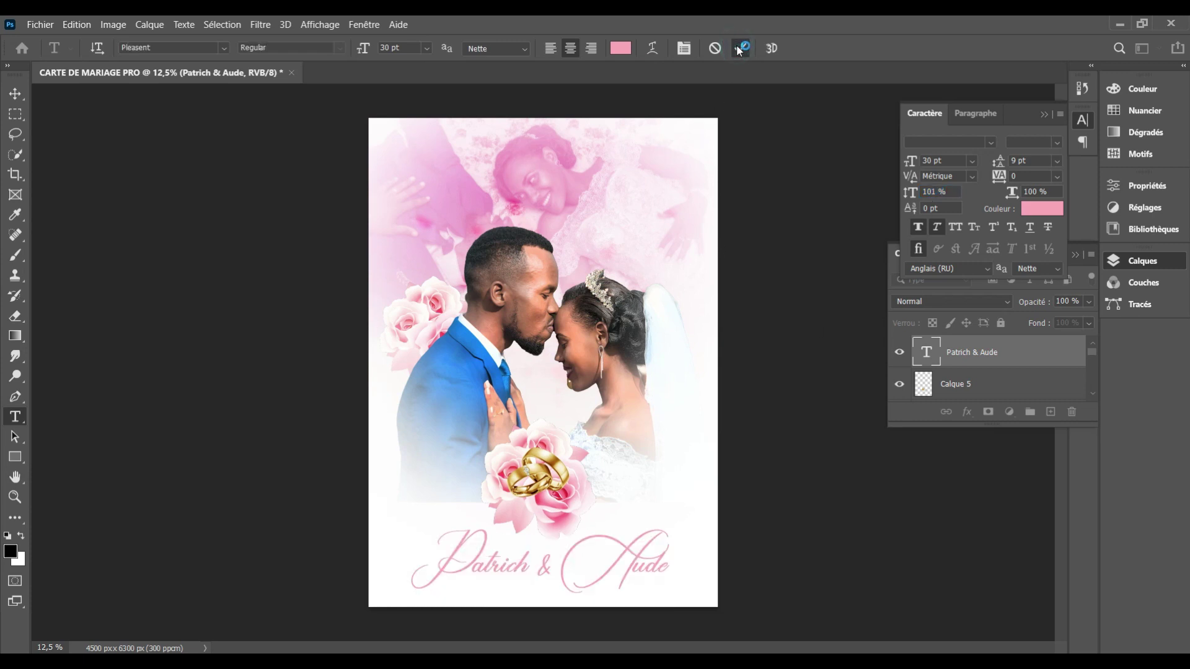
Nudge the names slightly upward with the Move tool
left_click(21, 98)
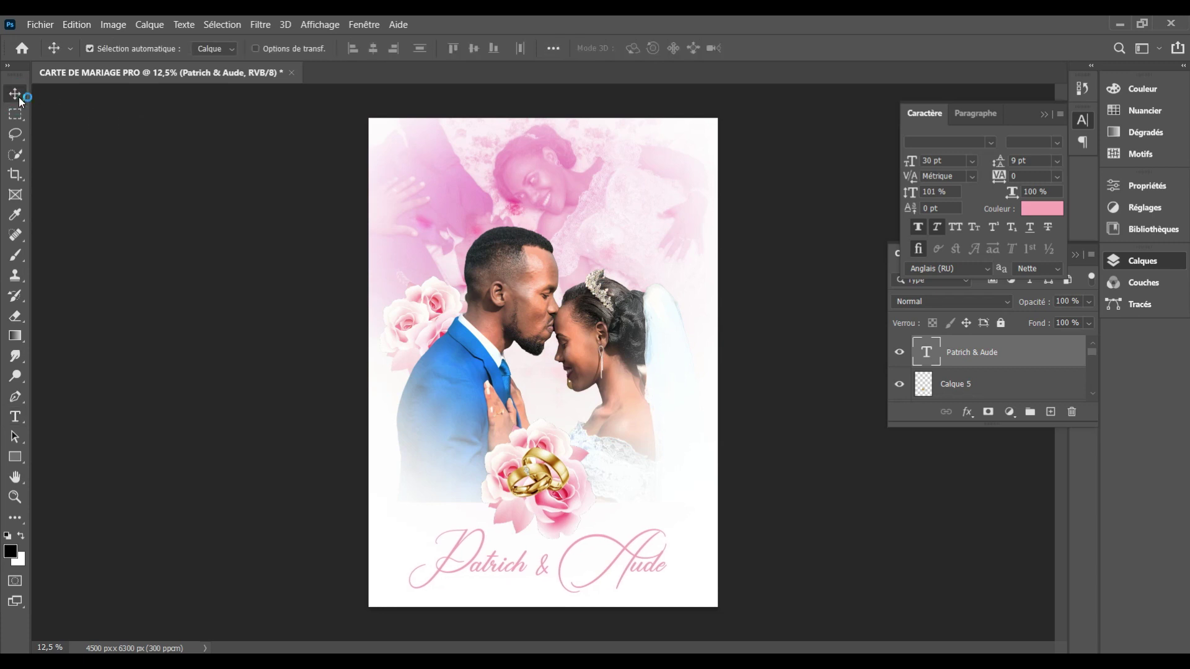
key("shift+Up")
key("shift+Up")
key("shift+Up")
key("shift+Up")
key("shift+Up")
key("shift+Up")
key("shift+Up")
key("shift+Up")
key("shift+Up")
key("shift+Up")
key("shift+Up")
key("shift+Up")
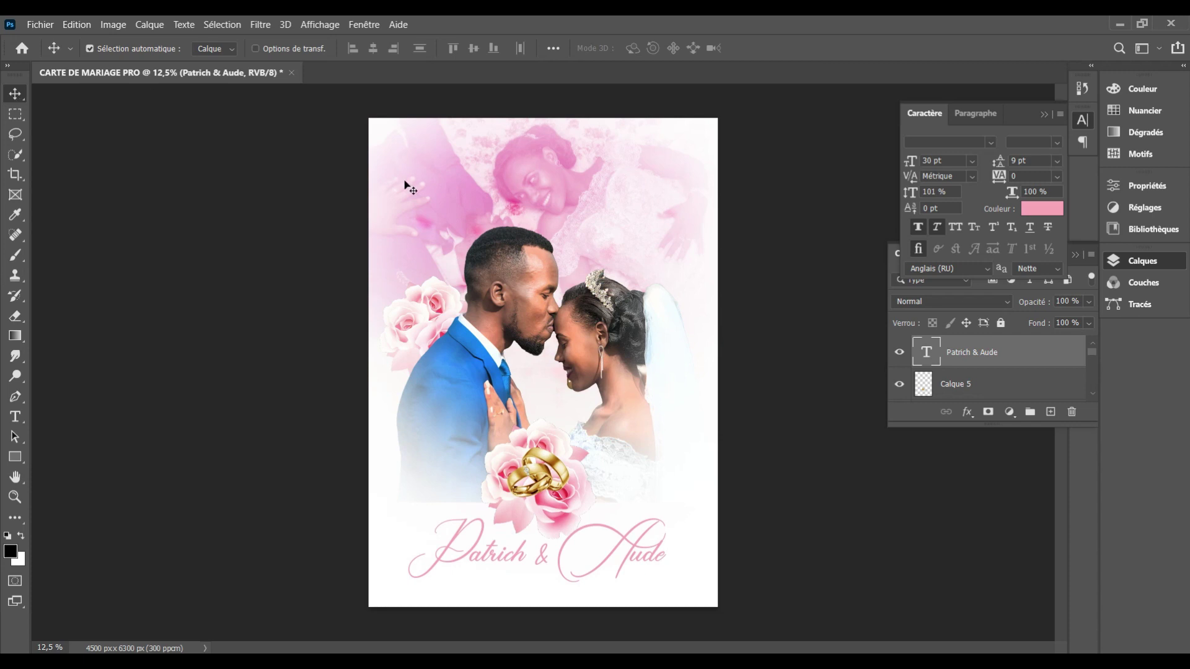
left_click(1070, 359)
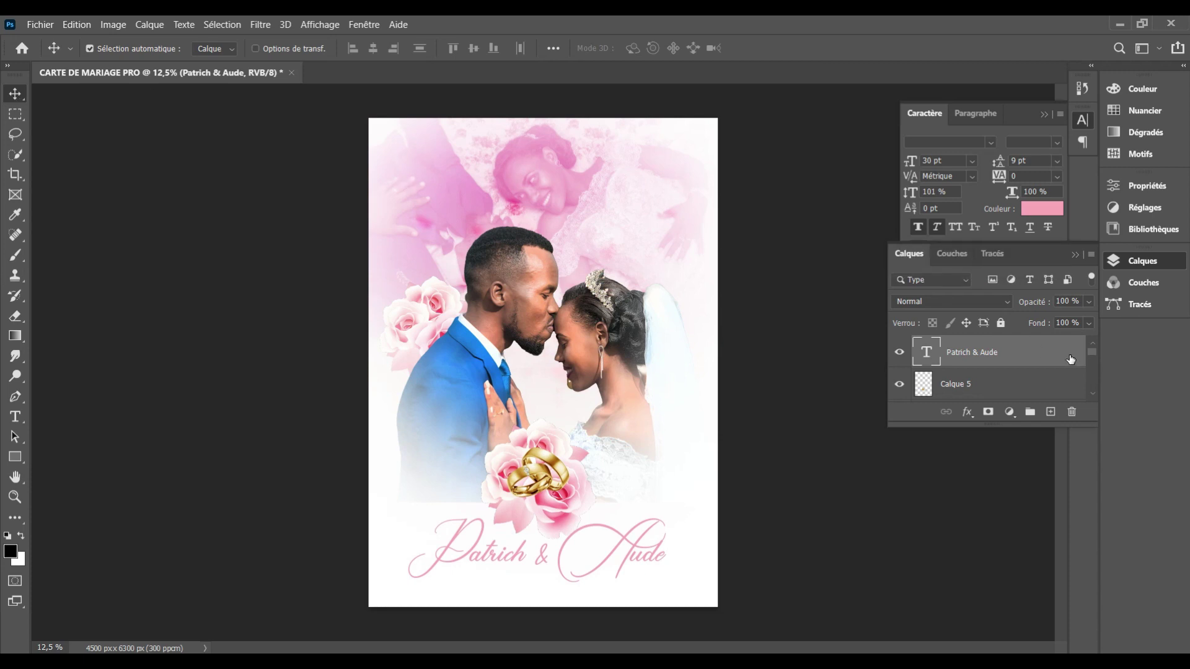
Add a reversed Gradient Overlay to the names layer's style
double_click(1070, 359)
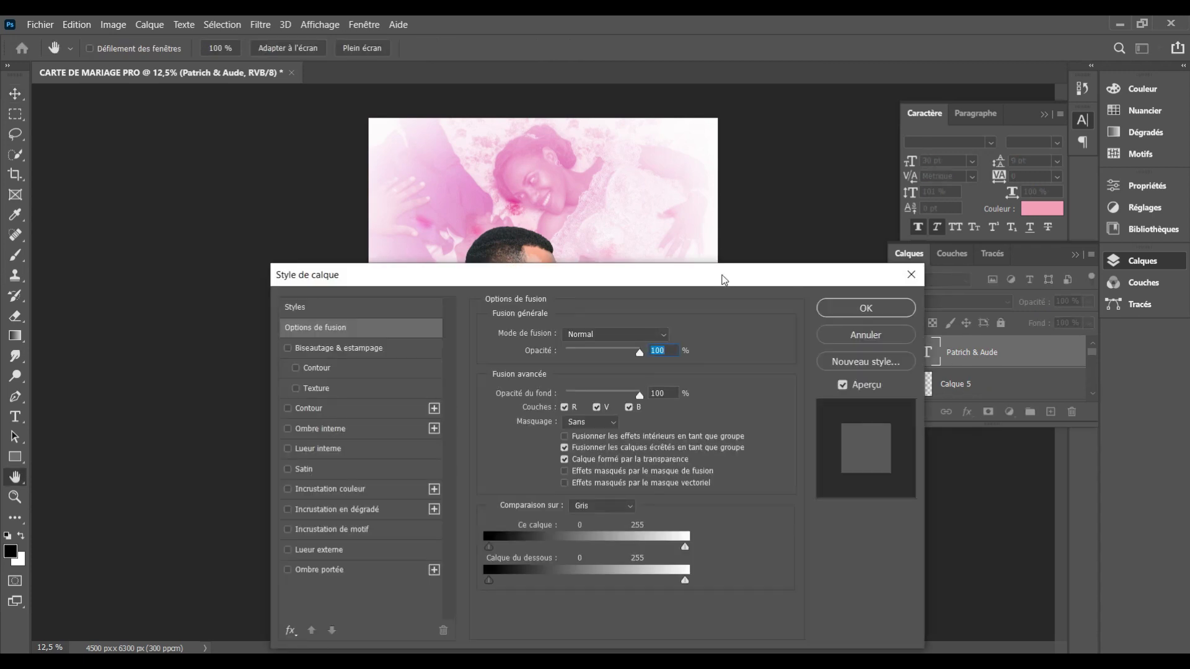
left_click_drag(723, 281, 1130, 180)
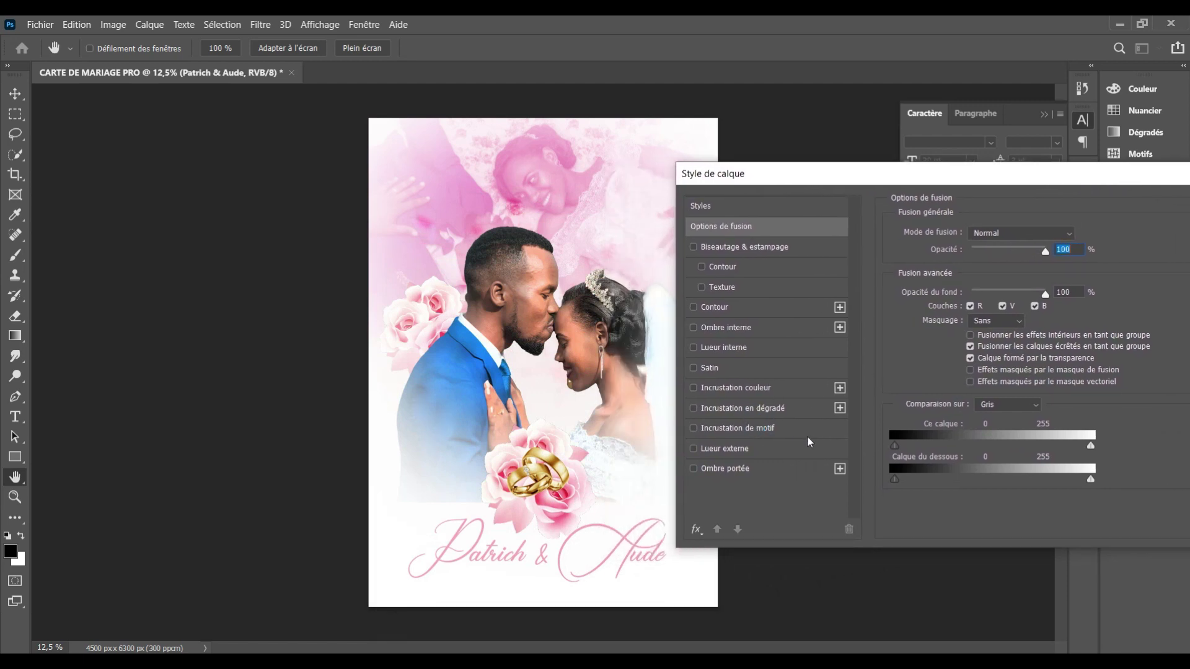
left_click(748, 412)
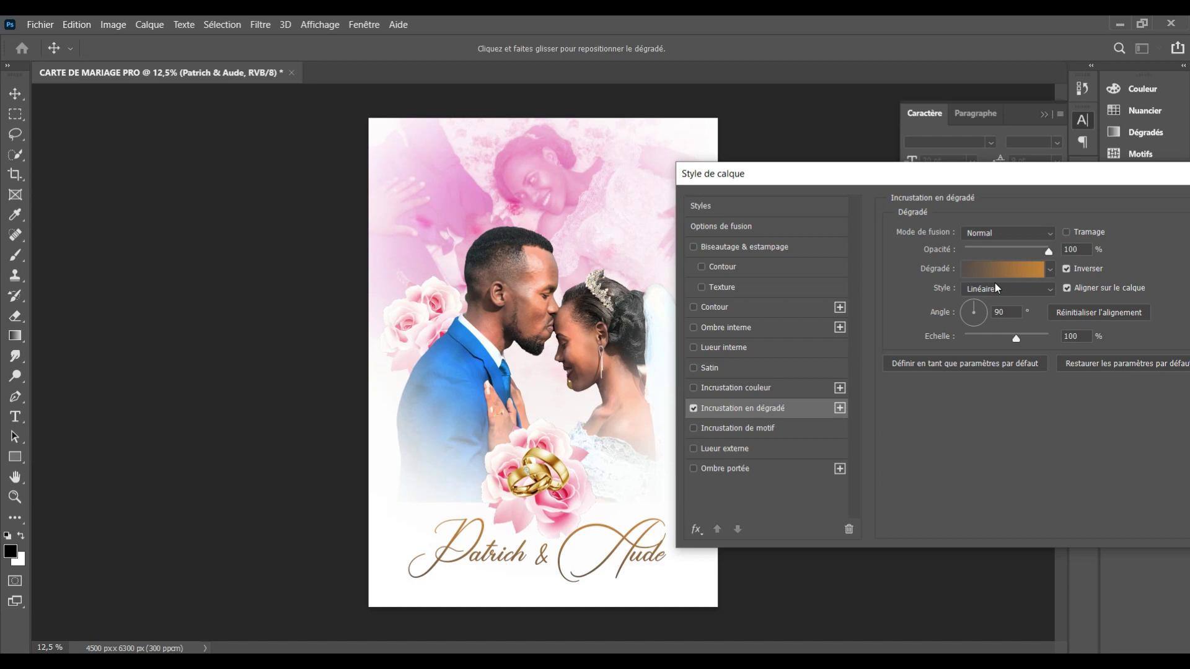
left_click(1067, 265)
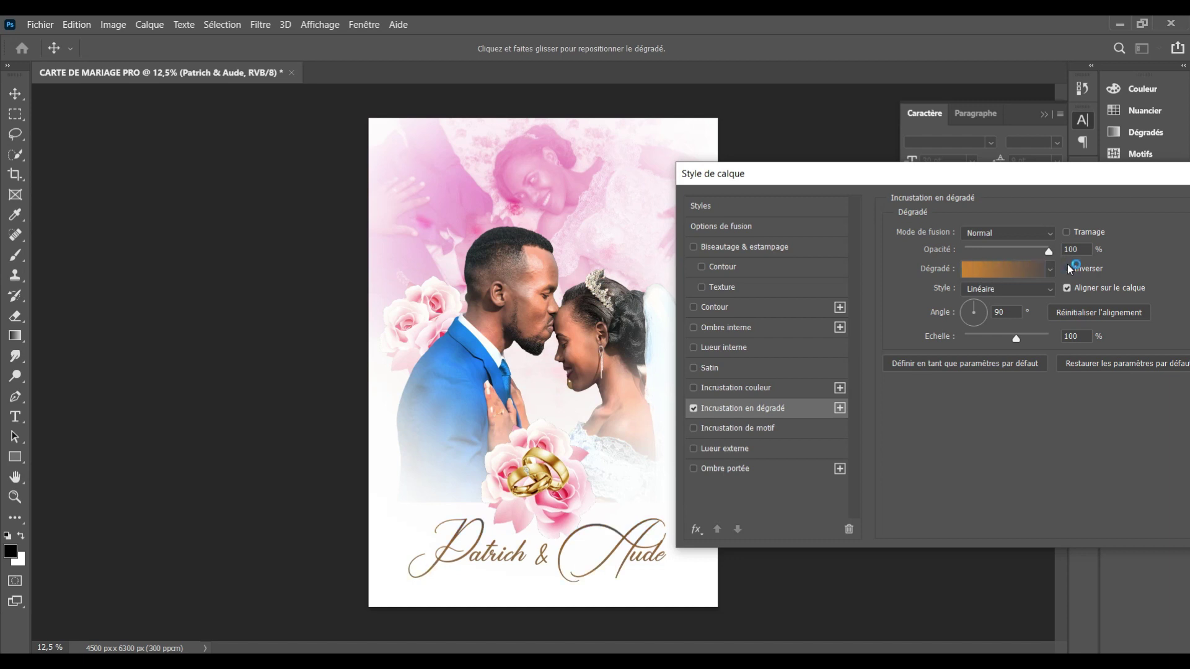
Try Bevel & Emboss, switch it off, and return to the gradient colours
left_click(730, 246)
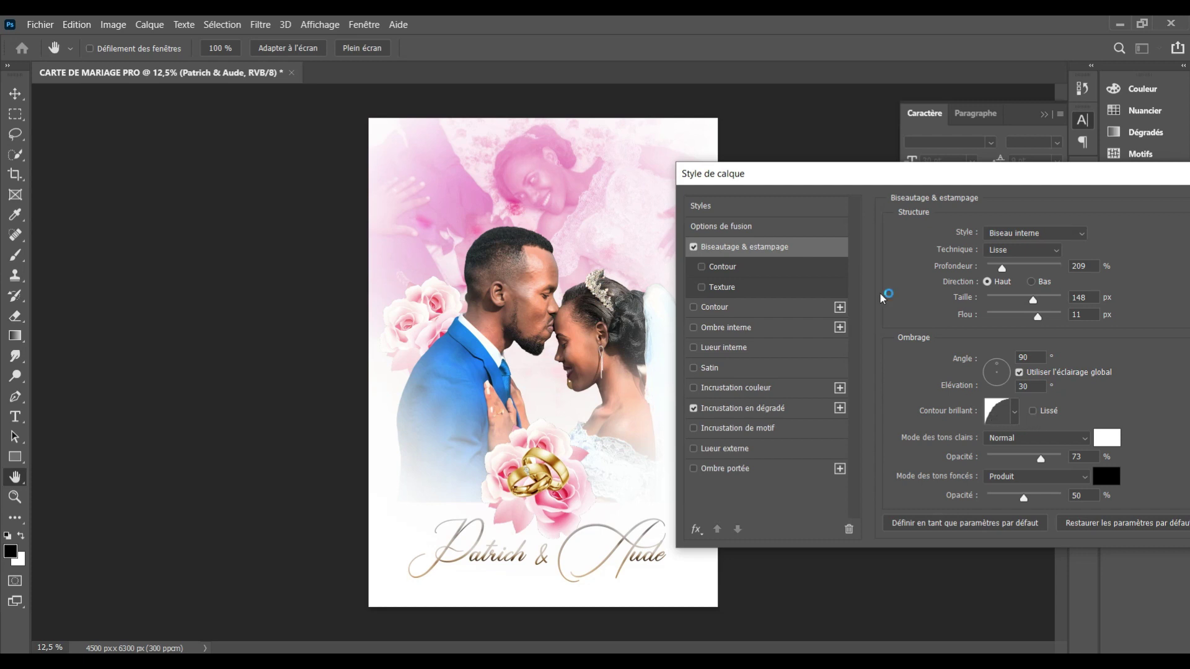
left_click(703, 248)
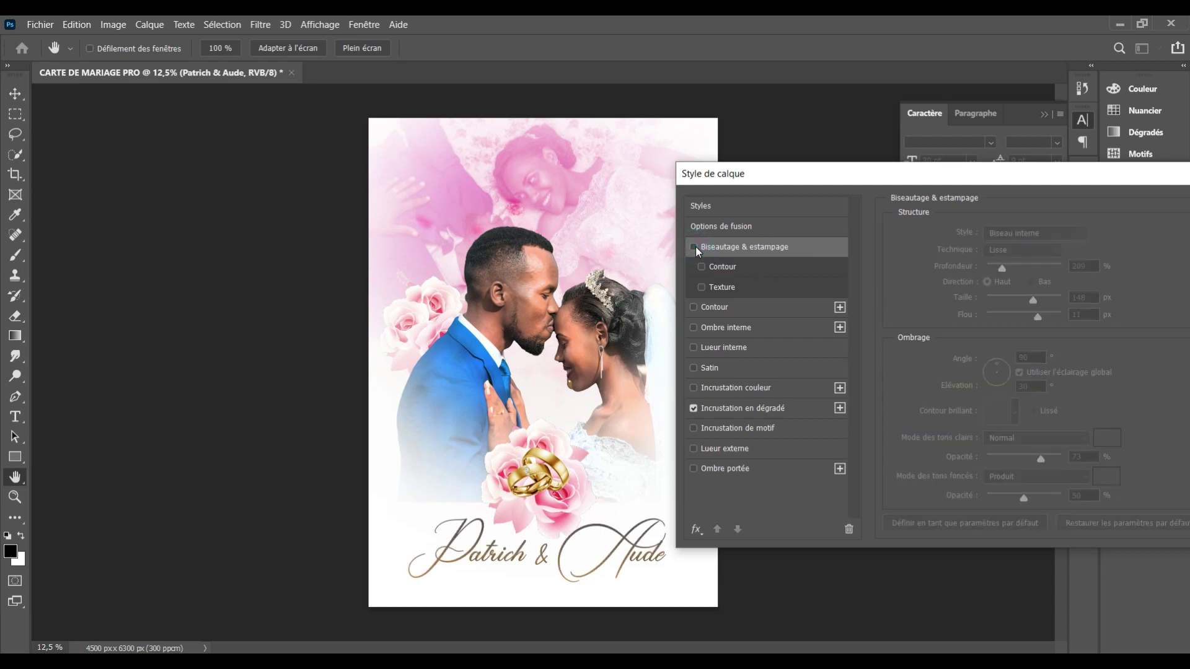
left_click(779, 409)
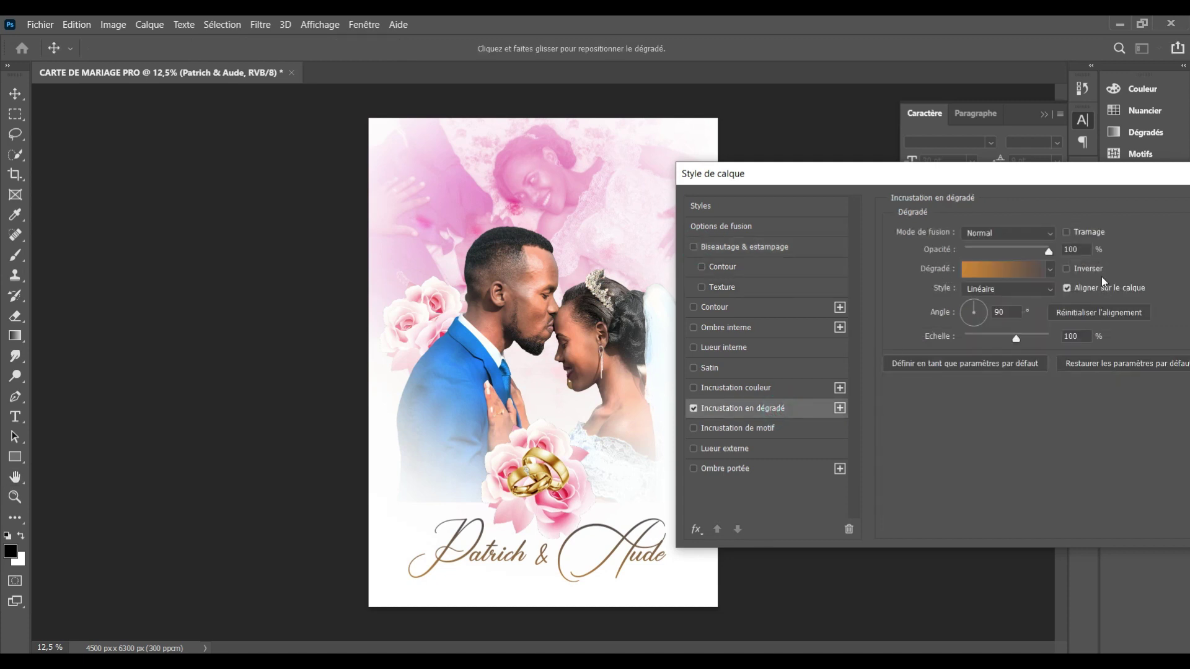
left_click(991, 273)
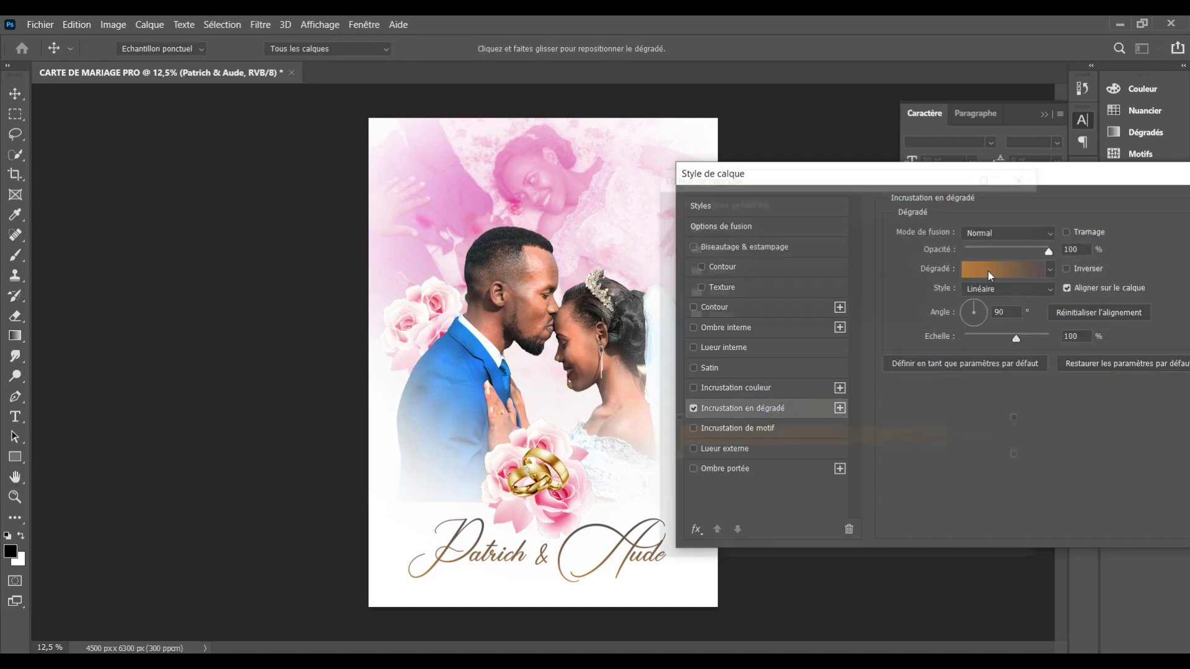
Make the right stop lighter brown, move the orange stop to 40%, and re-enable bevel
double_click(1021, 458)
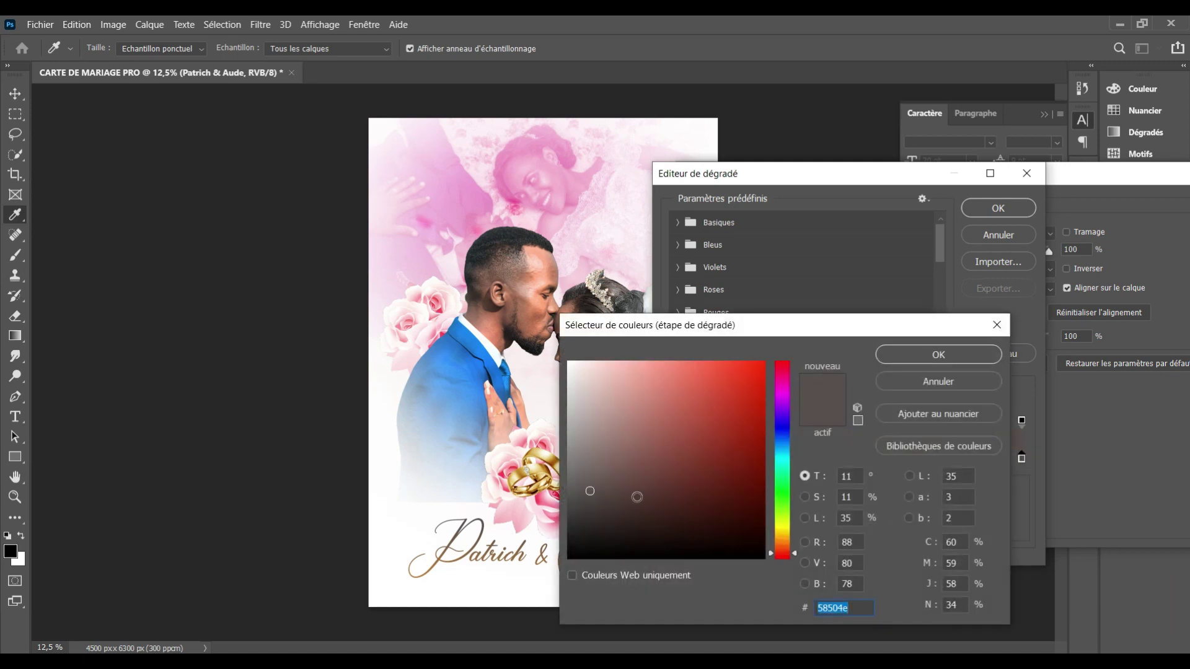
left_click_drag(591, 482, 650, 448)
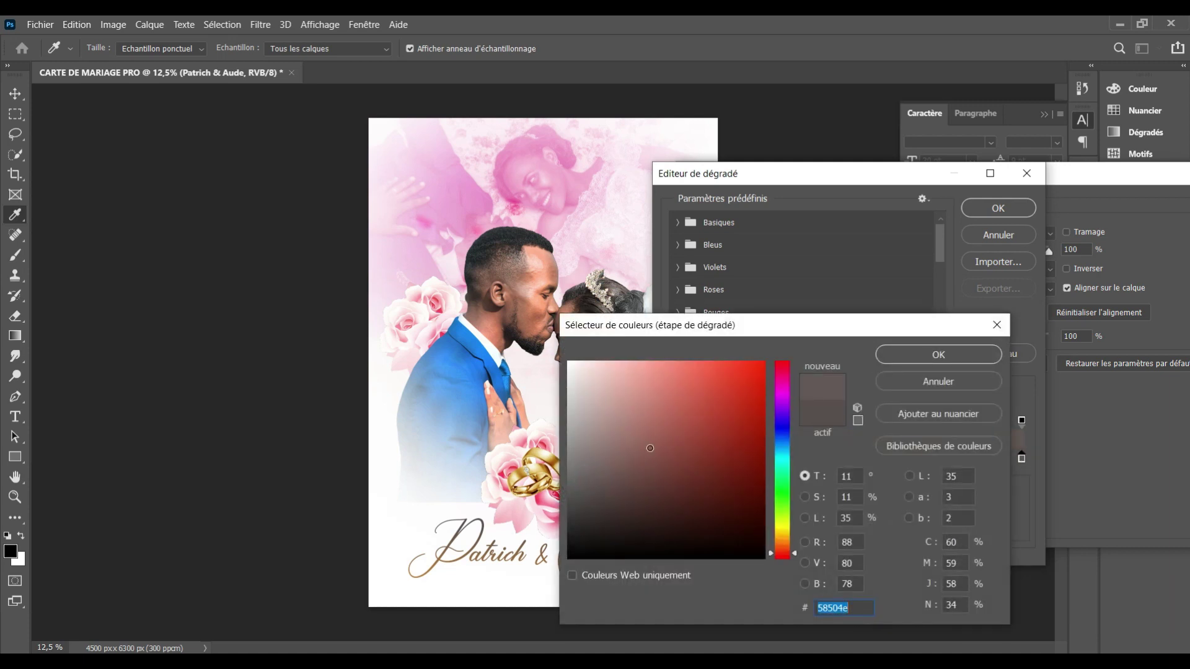
left_click(906, 358)
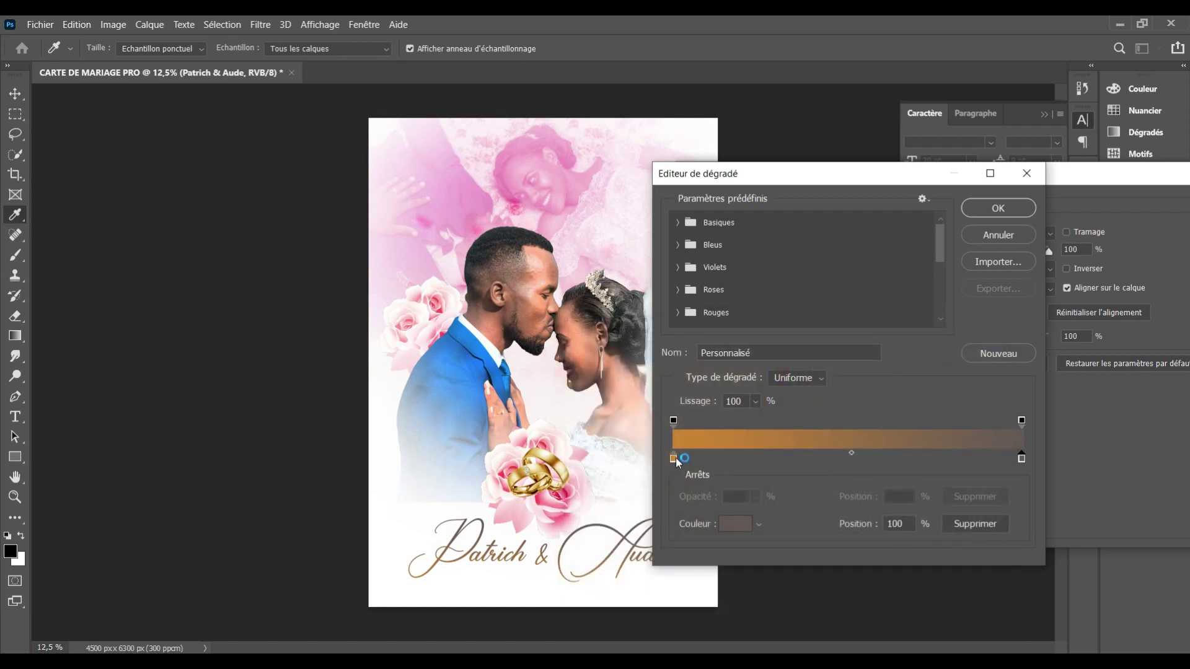
left_click_drag(675, 457, 818, 469)
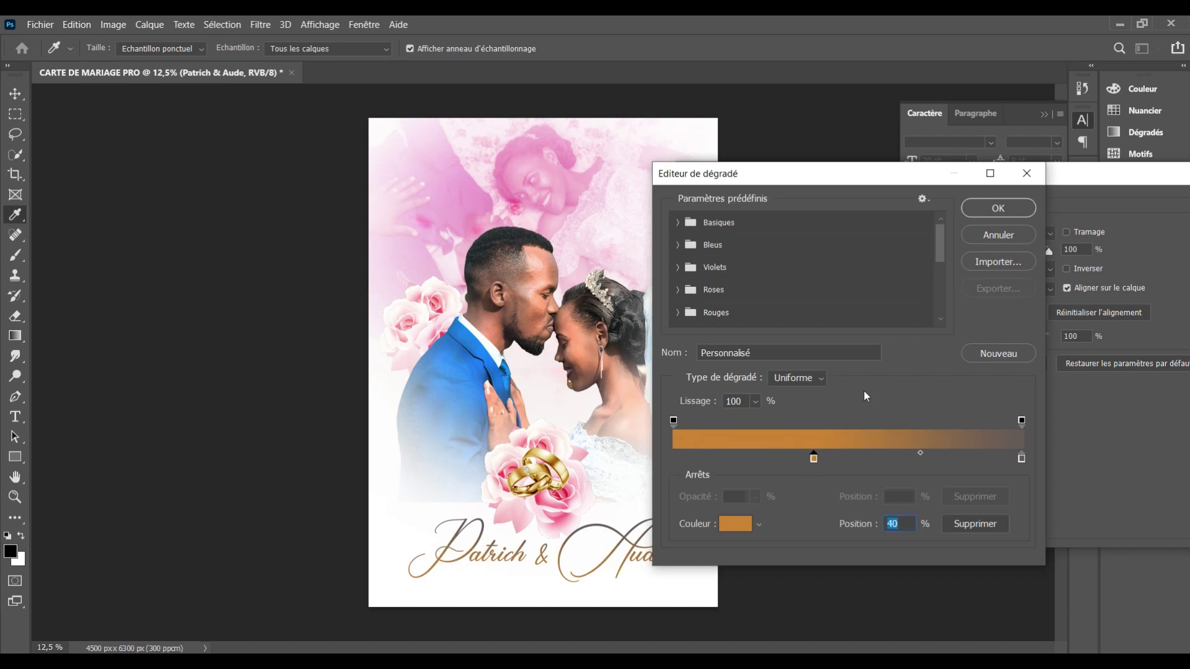
left_click(1015, 210)
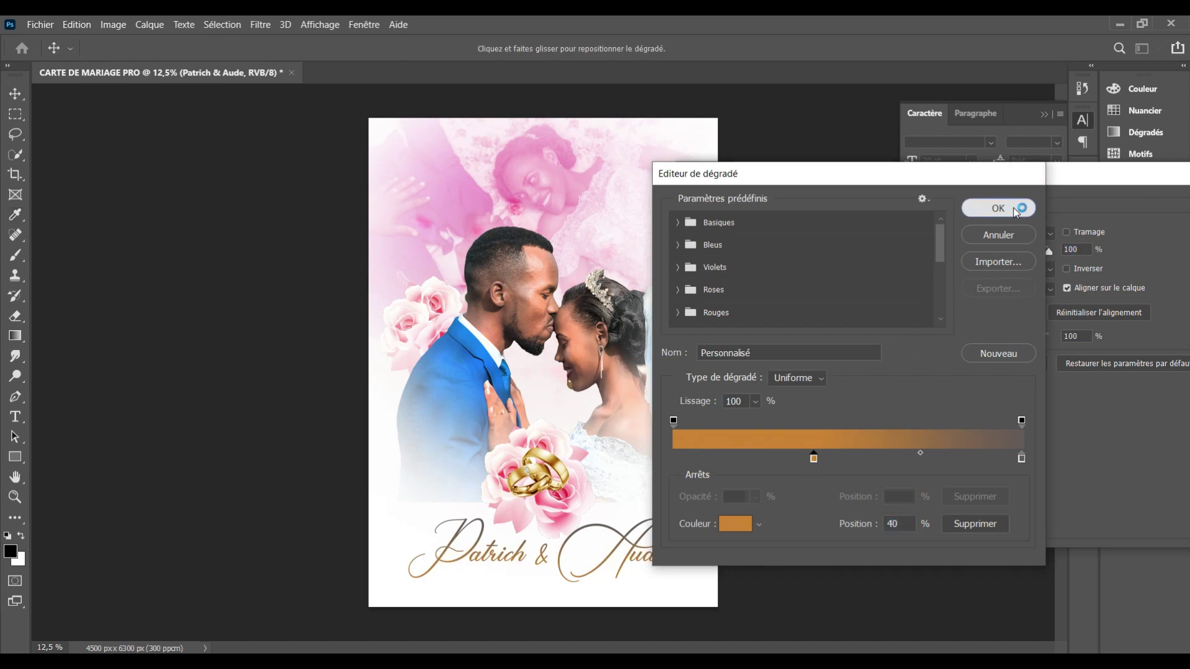
left_click(693, 248)
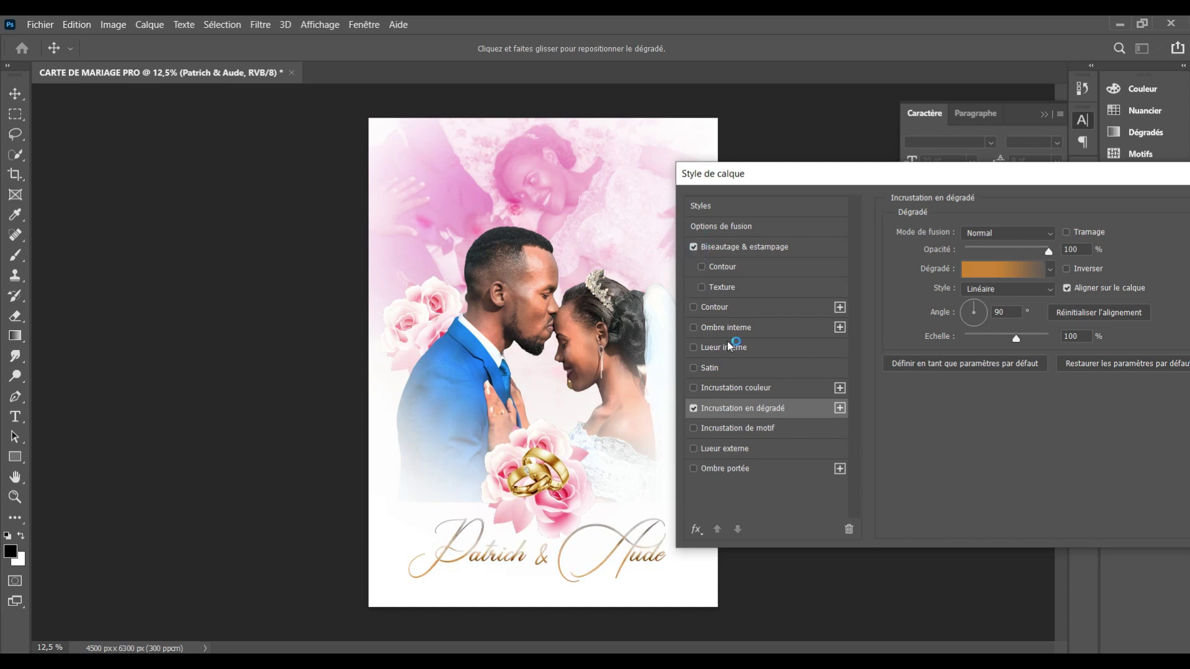
Add a drop shadow with distance 0 and size 0 px, remove the bevel, and apply
left_click(715, 472)
left_click_drag(981, 338, 973, 341)
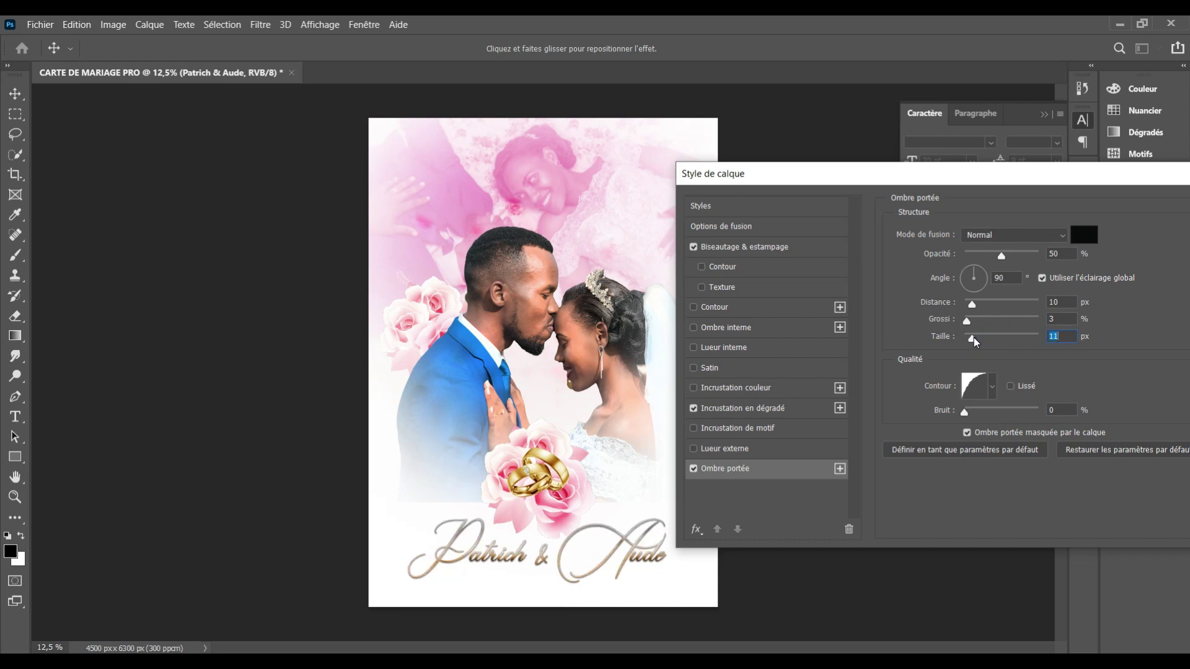
left_click_drag(1013, 304, 962, 312)
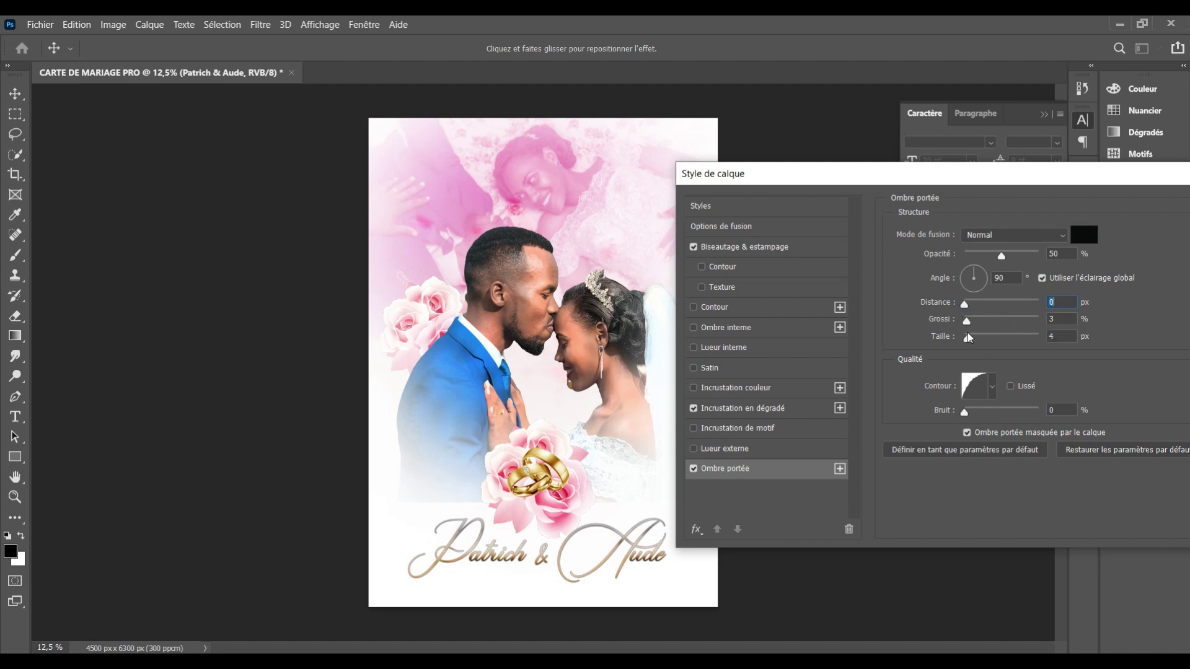
left_click_drag(969, 337, 964, 337)
left_click(694, 249)
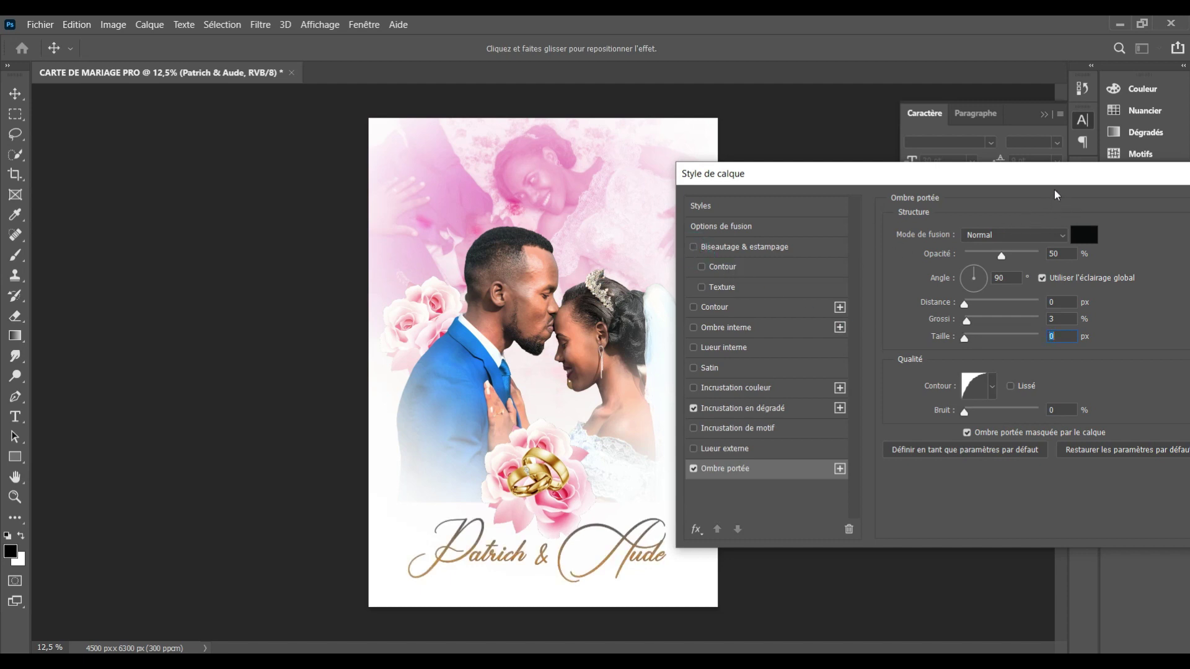
left_click_drag(1041, 178, 936, 192)
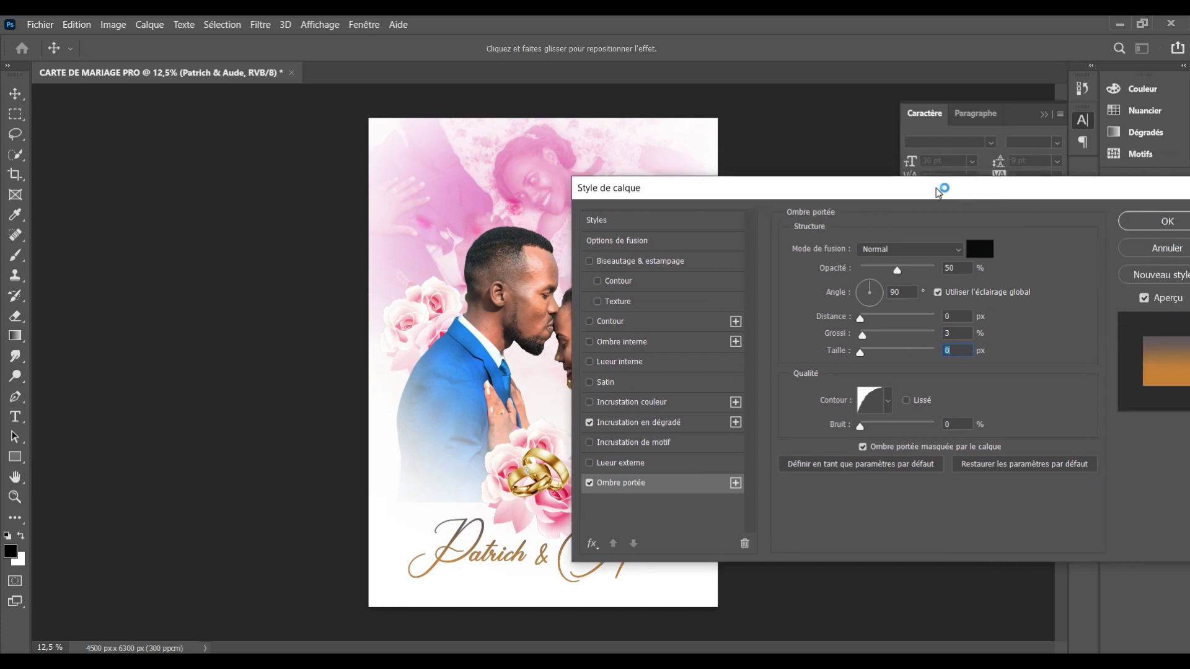
left_click(1135, 220)
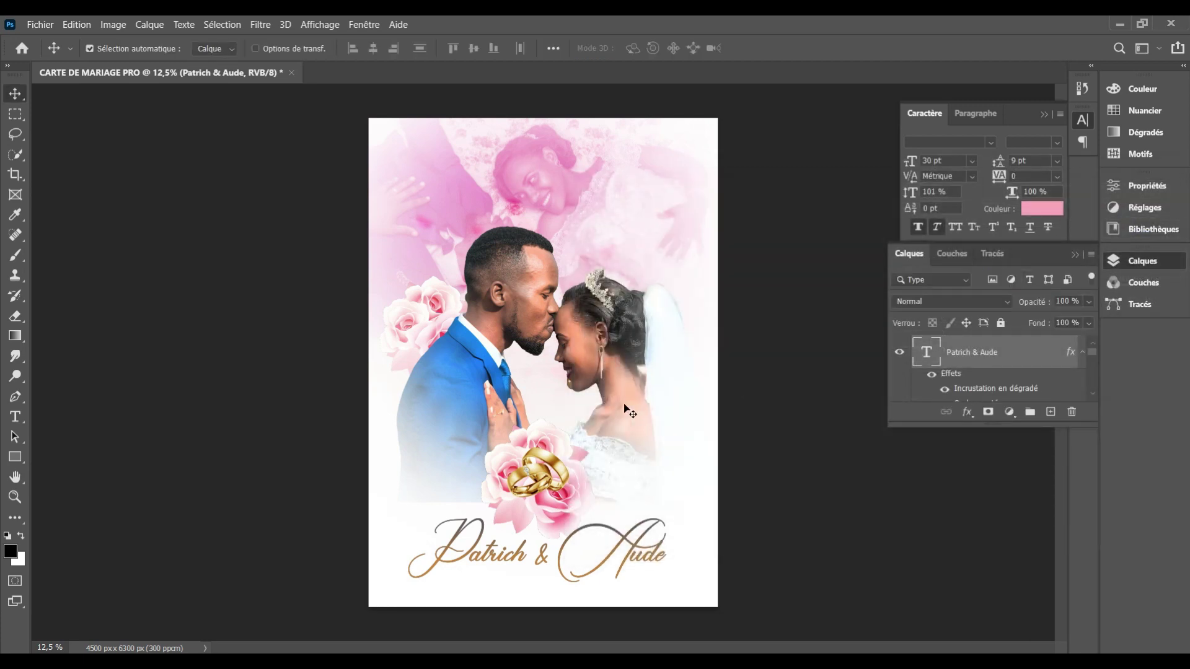
Nudge the names left and up, then type the date 'Sam 31 11 . . 2021' top-left
key("shift+Left")
key("shift+Left")
key("shift+Left")
key("shift+Left")
key("shift+Left")
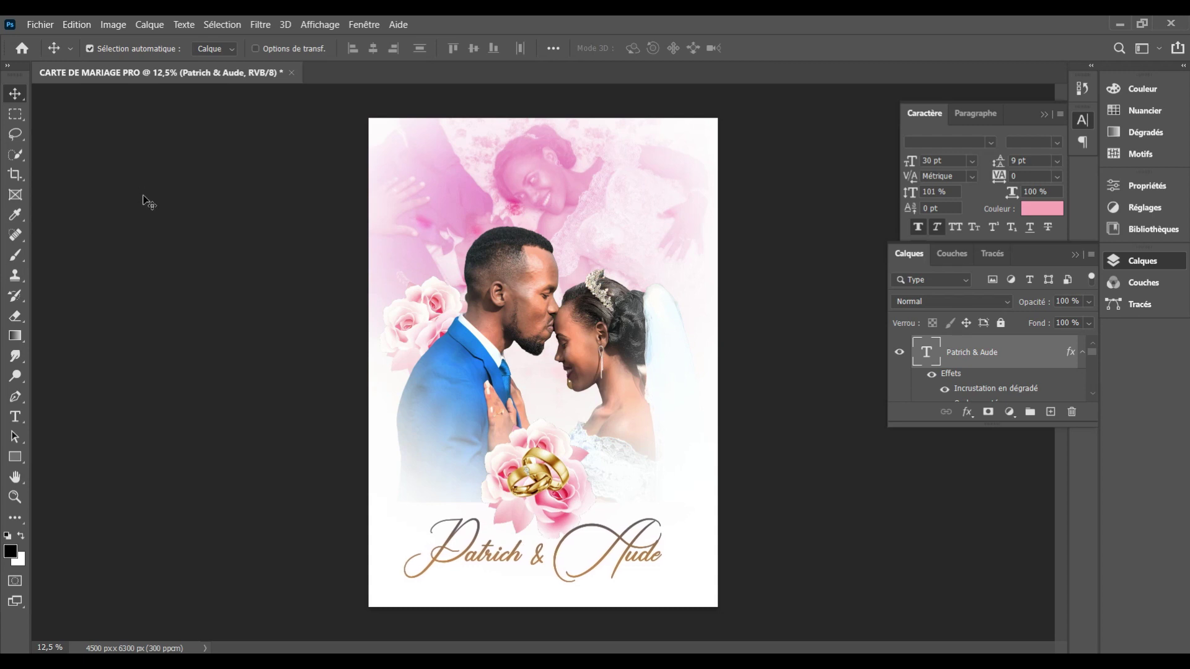
key("shift+Up")
key("shift+Up")
key("shift+Up")
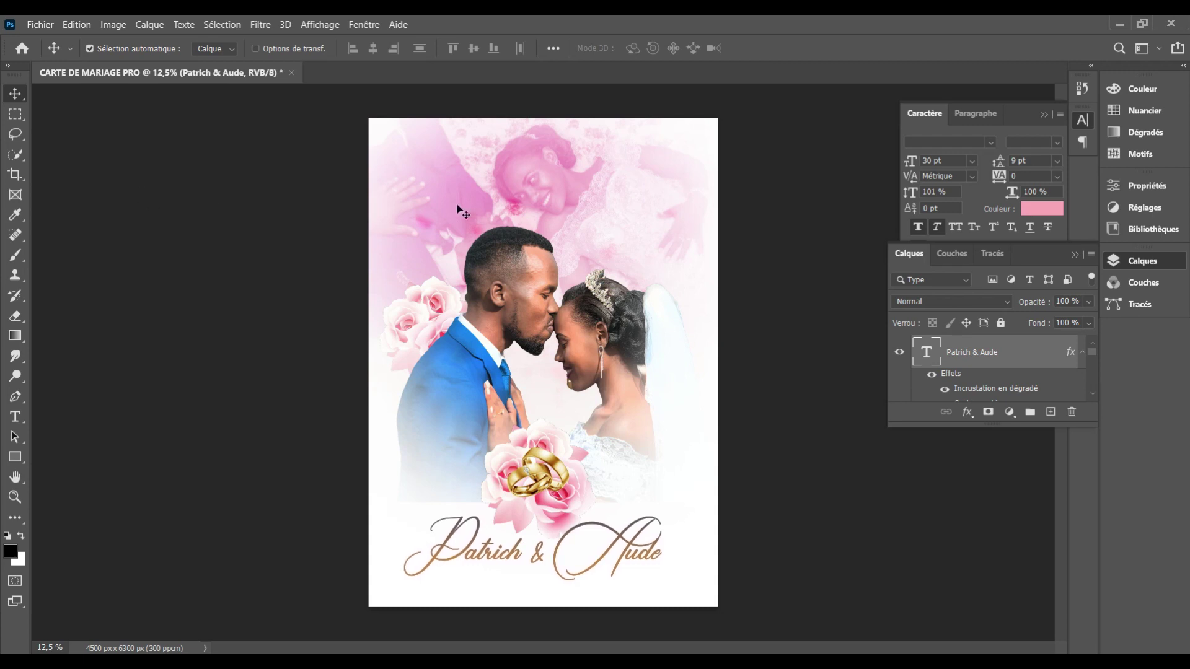
key("t")
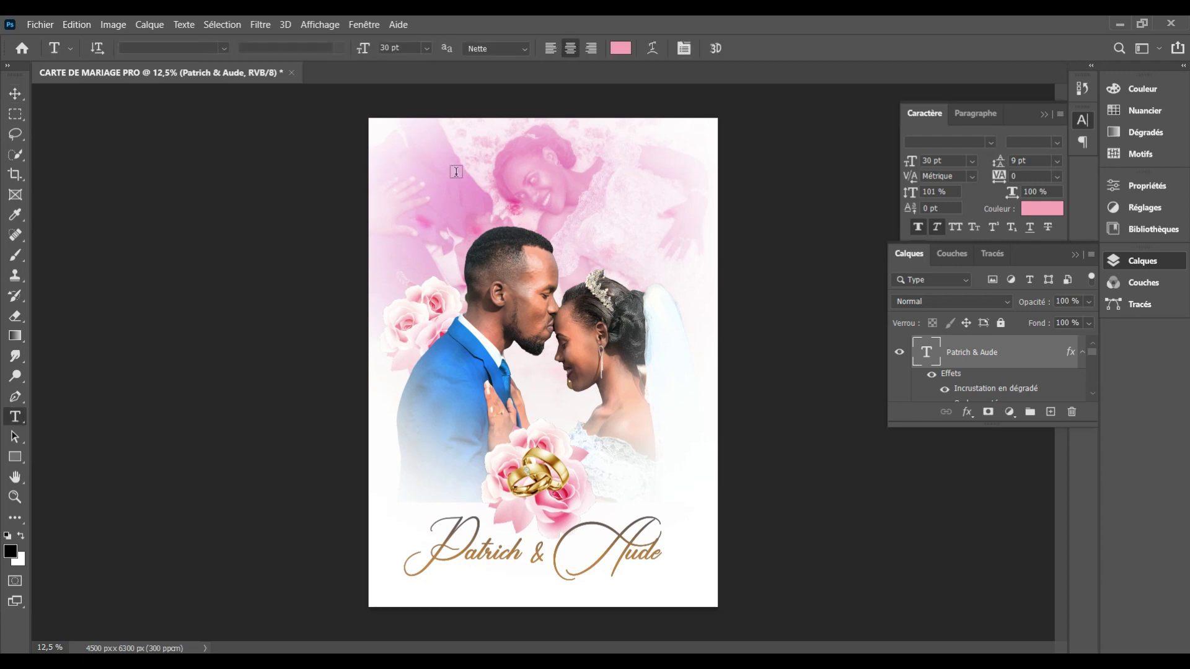
left_click(417, 166)
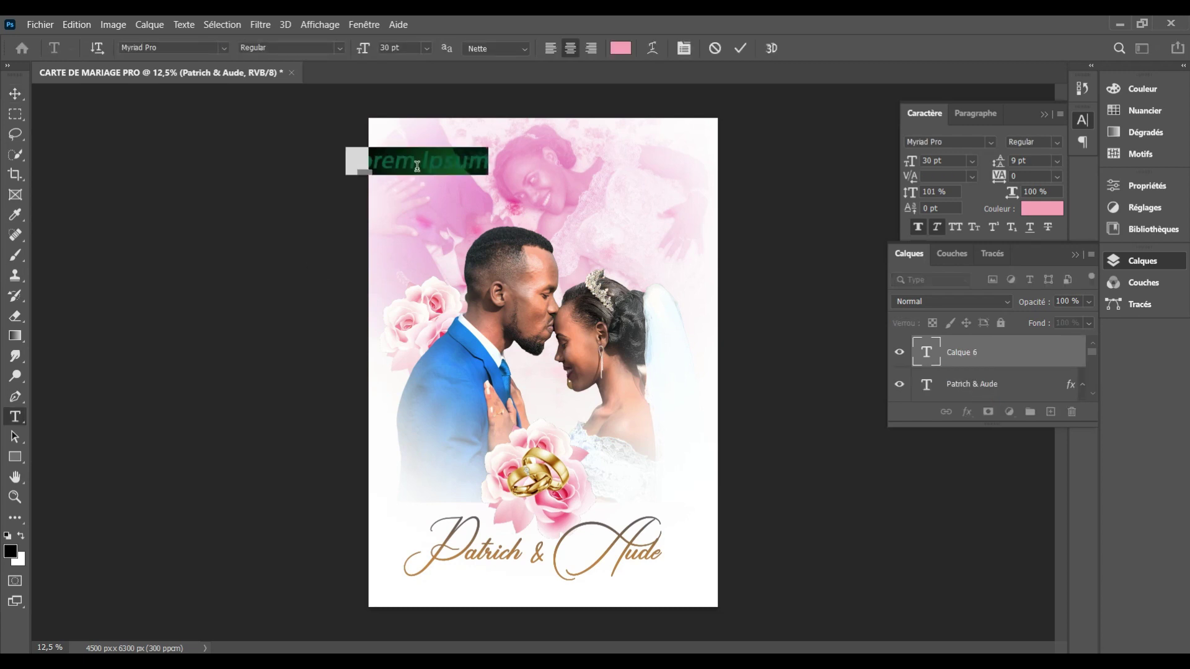
type("S")
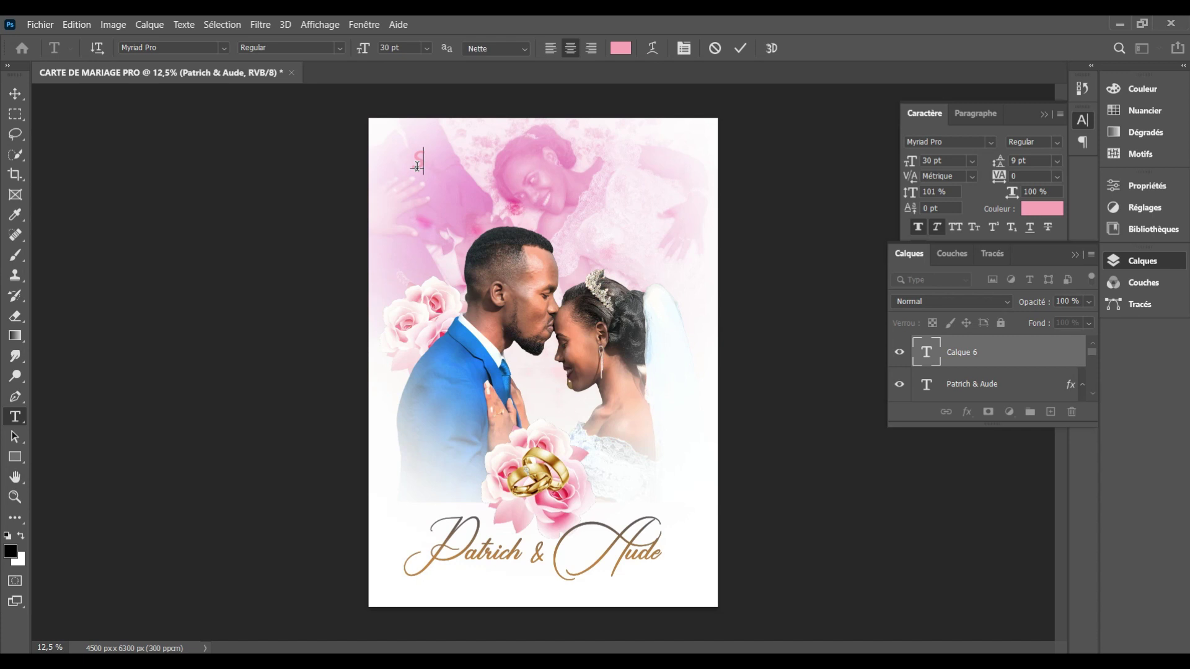
type("am")
type("   31 ")
type("11")
type(" .")
type(" . 2021")
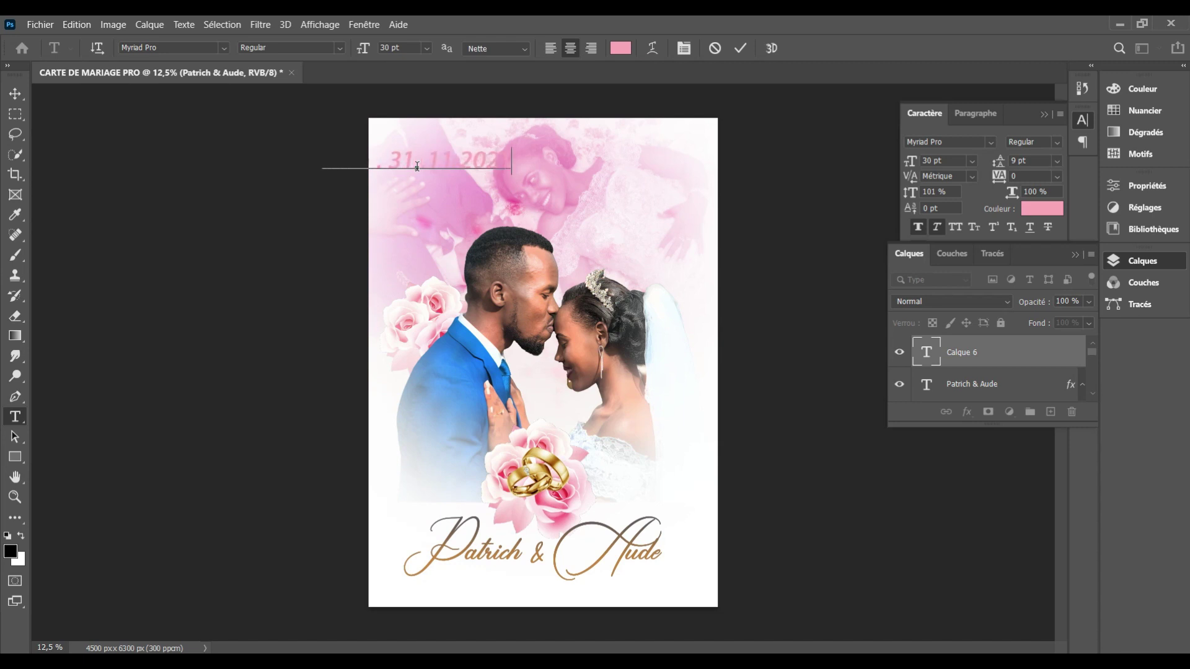
Colour the whole date dark grey #615d5e
key("ctrl+a")
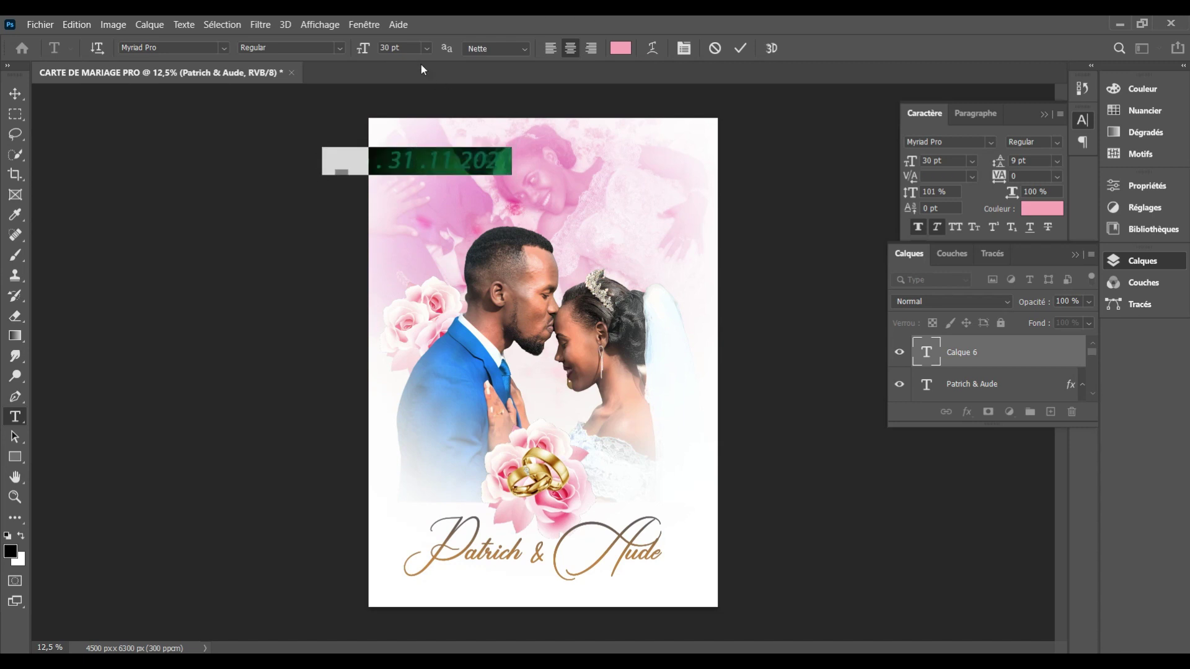
left_click(616, 48)
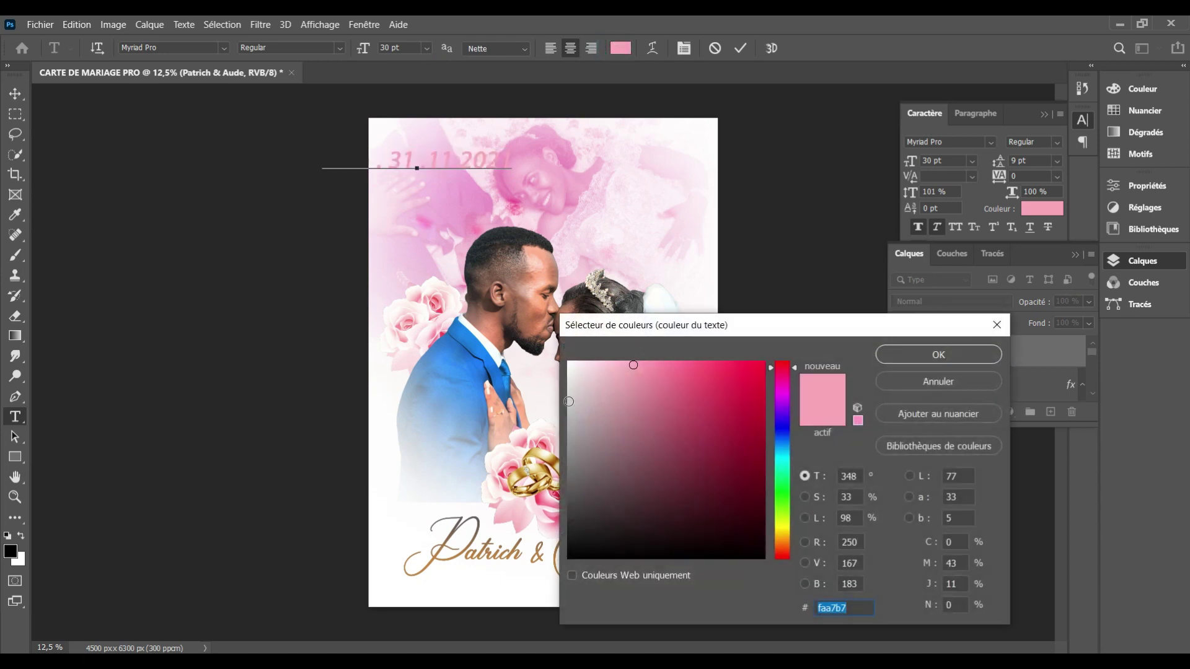
left_click_drag(579, 510, 575, 483)
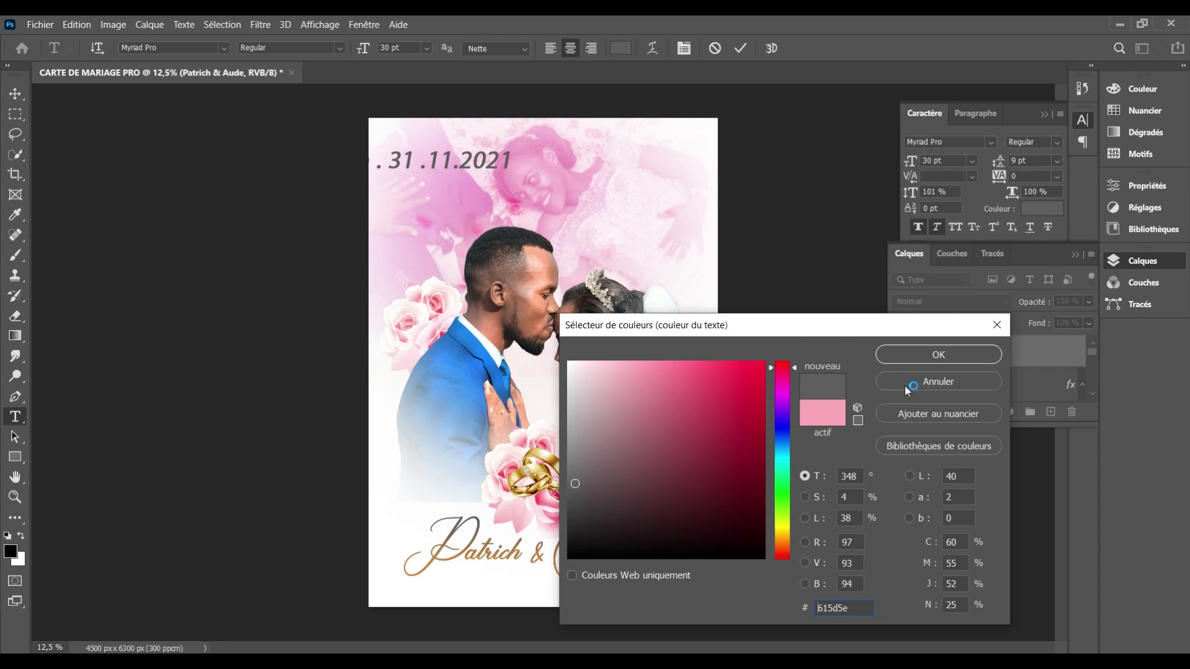
left_click(903, 354)
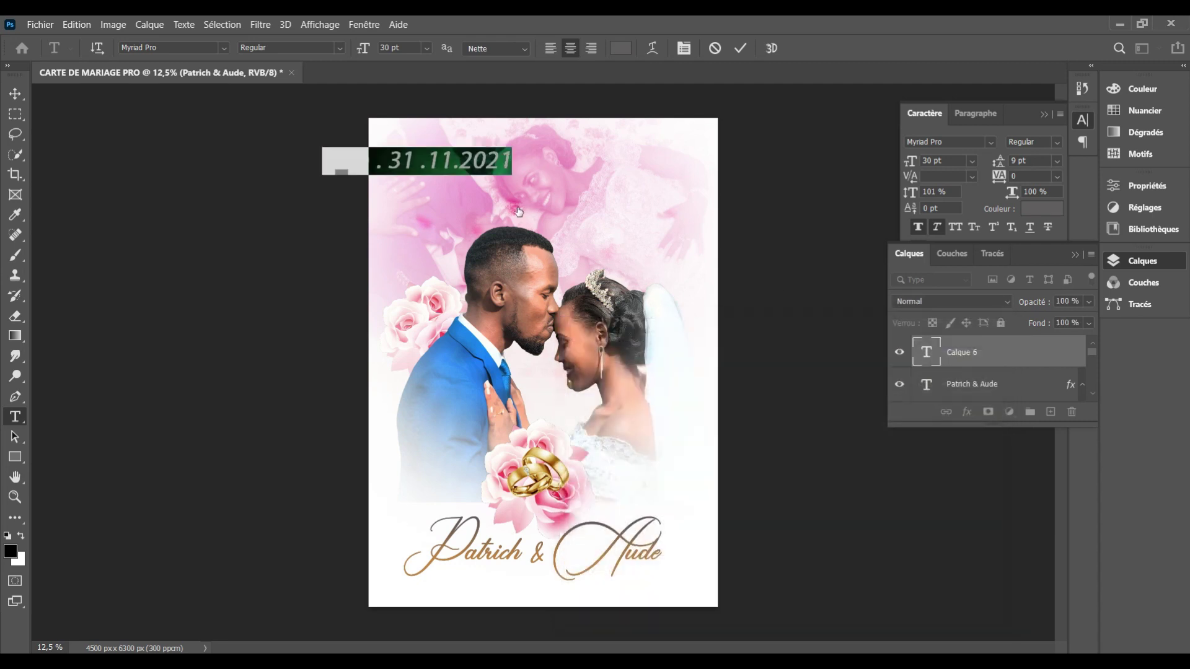
Turn off Faux Bold and Faux Italic, set the date to 14 pt, and commit it
scroll(383, 49, "down", 4)
scroll(383, 49, "down", 2)
scroll(383, 48, "down", 5)
scroll(383, 48, "down", 5)
scroll(383, 49, "down", 1)
scroll(383, 49, "down", 1)
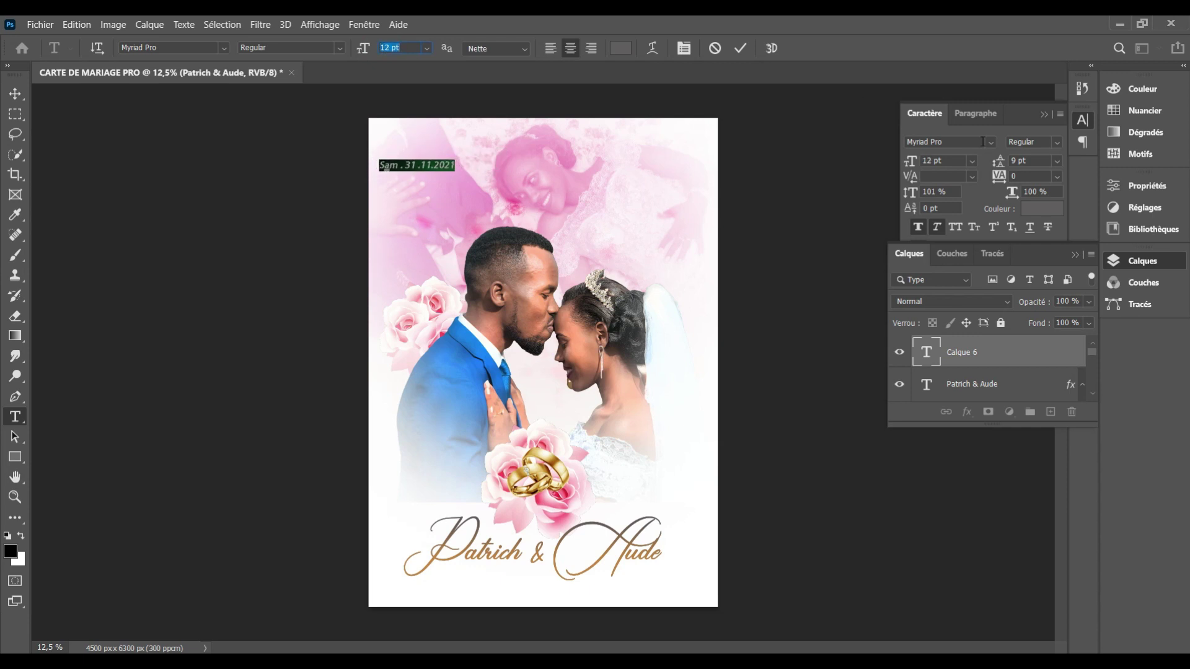
left_click(918, 230)
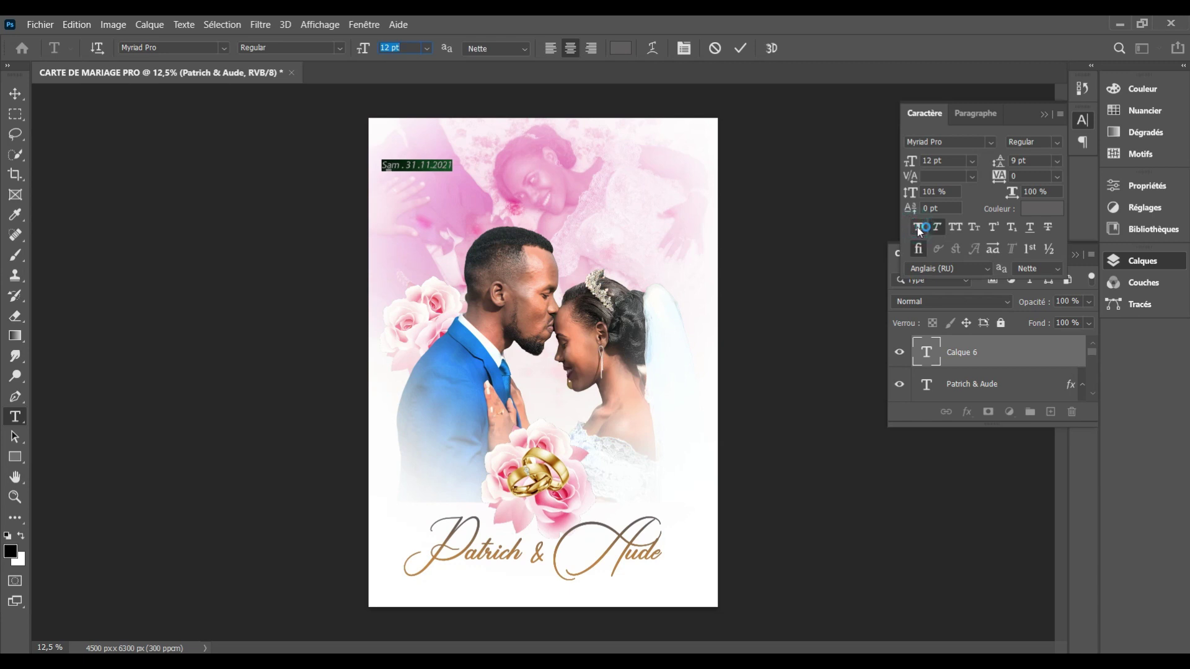
left_click(937, 230)
key("Up")
key("Up")
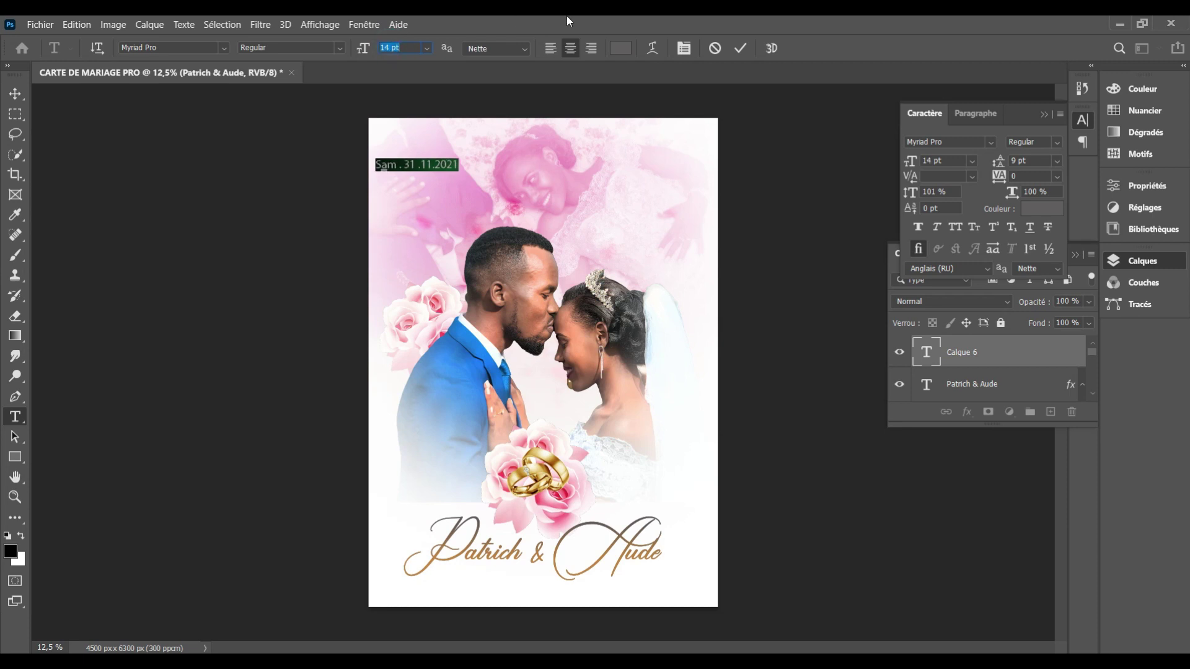
left_click(743, 49)
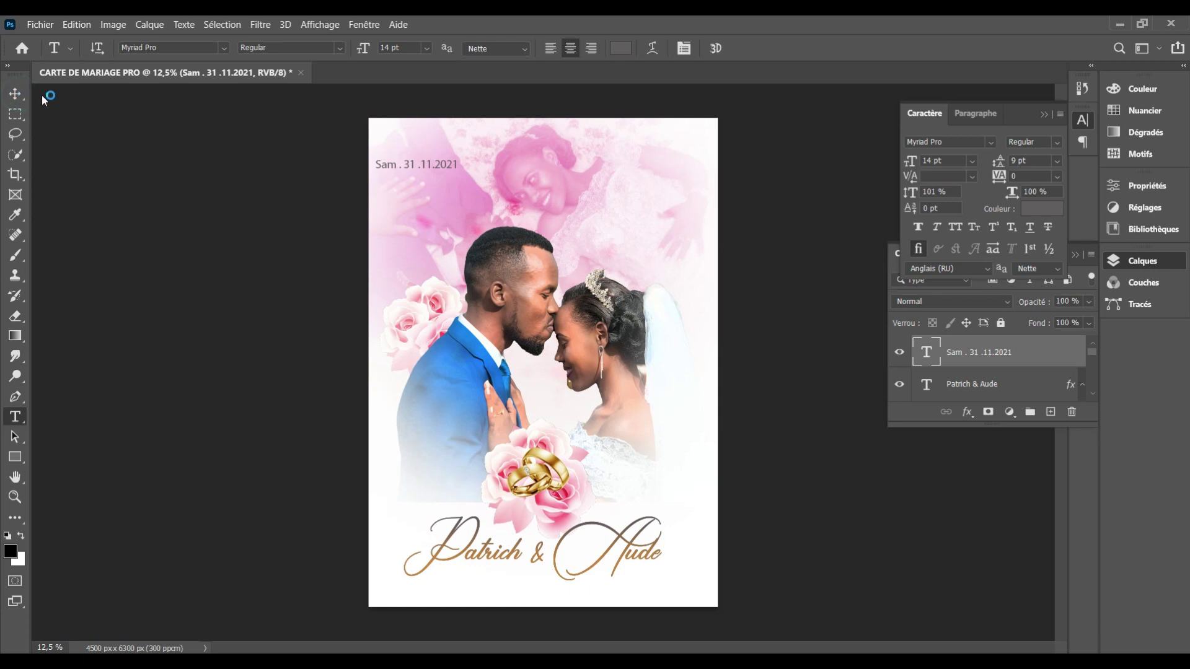
Drag the date beneath Patrich & Aude at the lower right and fine-tune its position
left_click(14, 92)
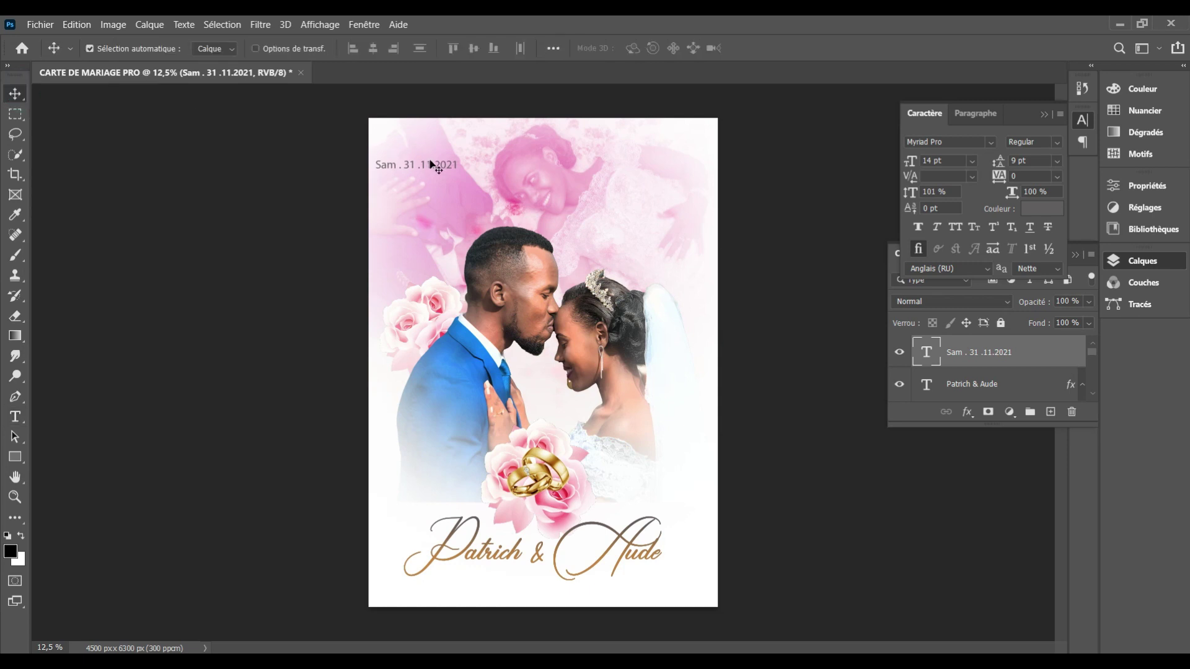
mouse_move(430, 163)
left_mouse_down()
mouse_move(560, 589)
mouse_move(669, 592)
left_mouse_up()
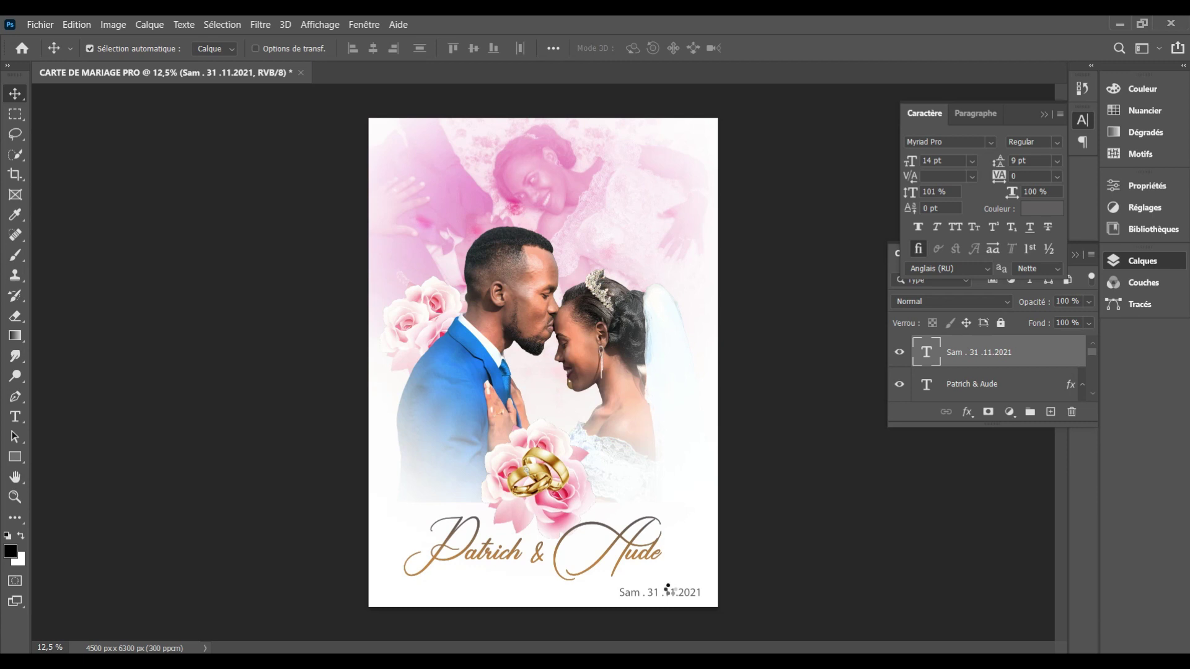
key("shift+Up")
key("shift+Up")
key("shift+Up")
left_click_drag(674, 591, 676, 586)
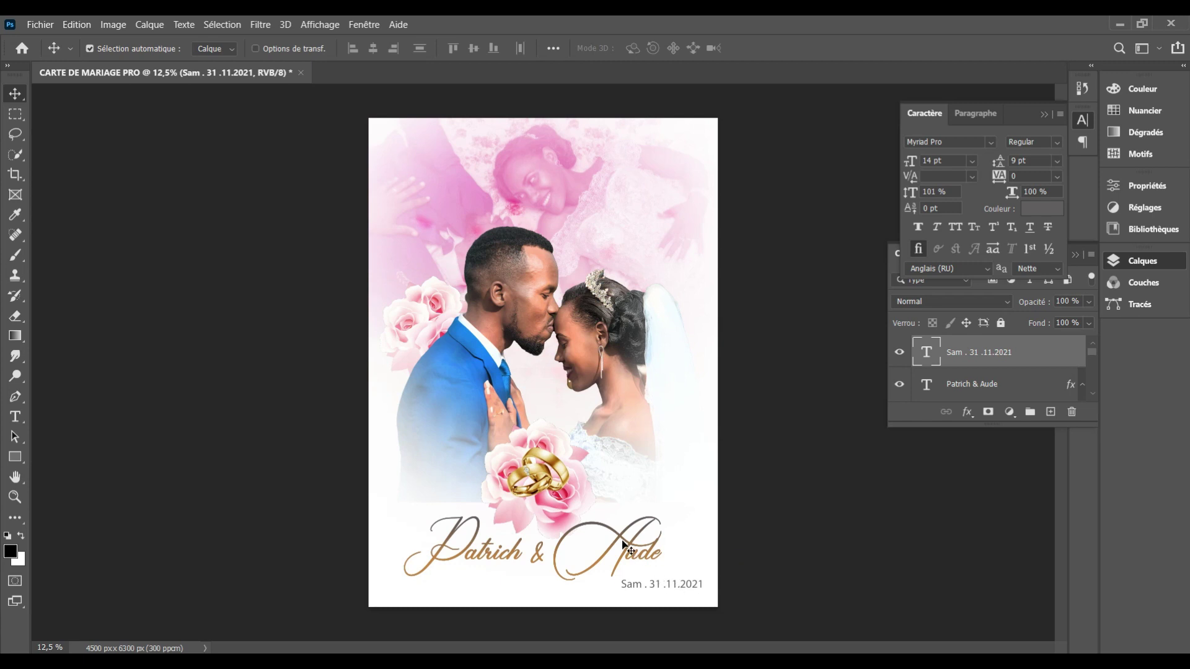
left_click_drag(621, 544, 619, 531)
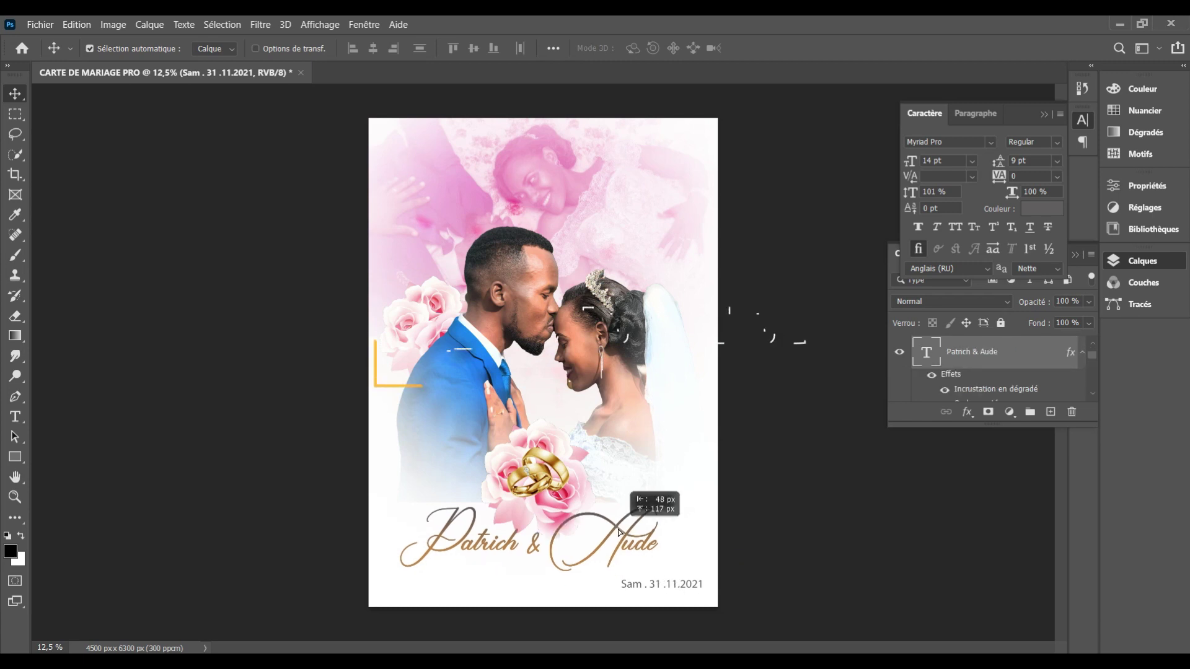
left_click_drag(618, 531, 621, 535)
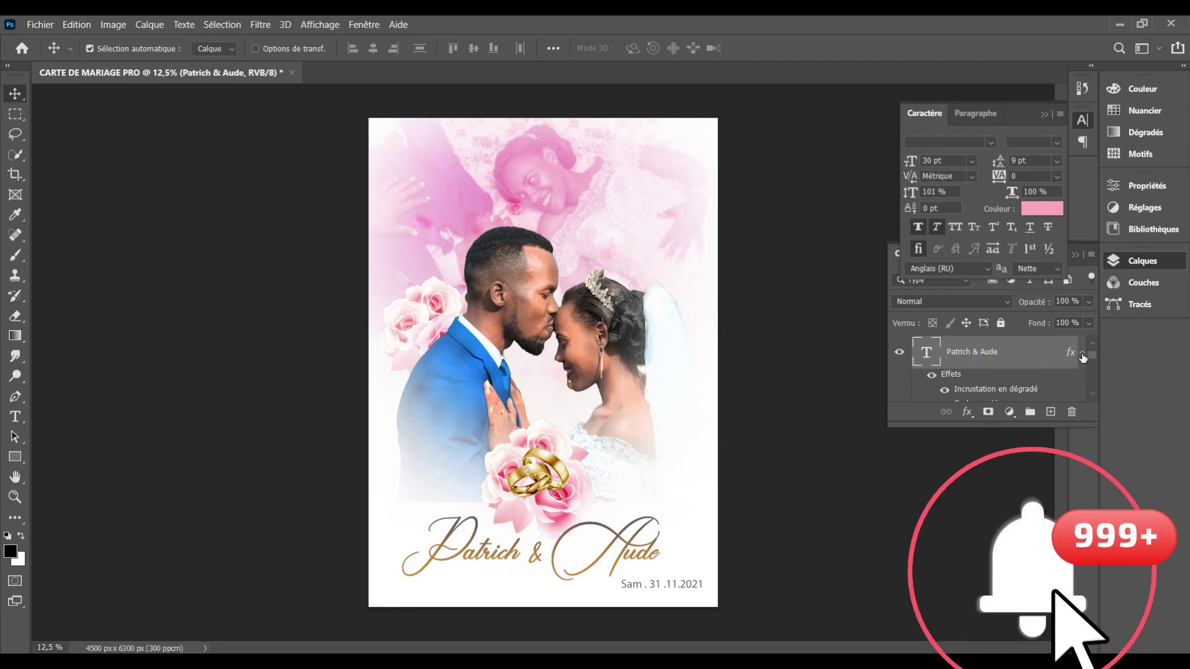
Collapse the names' effects list and close the Caractère and Calques panels
left_click(1082, 354)
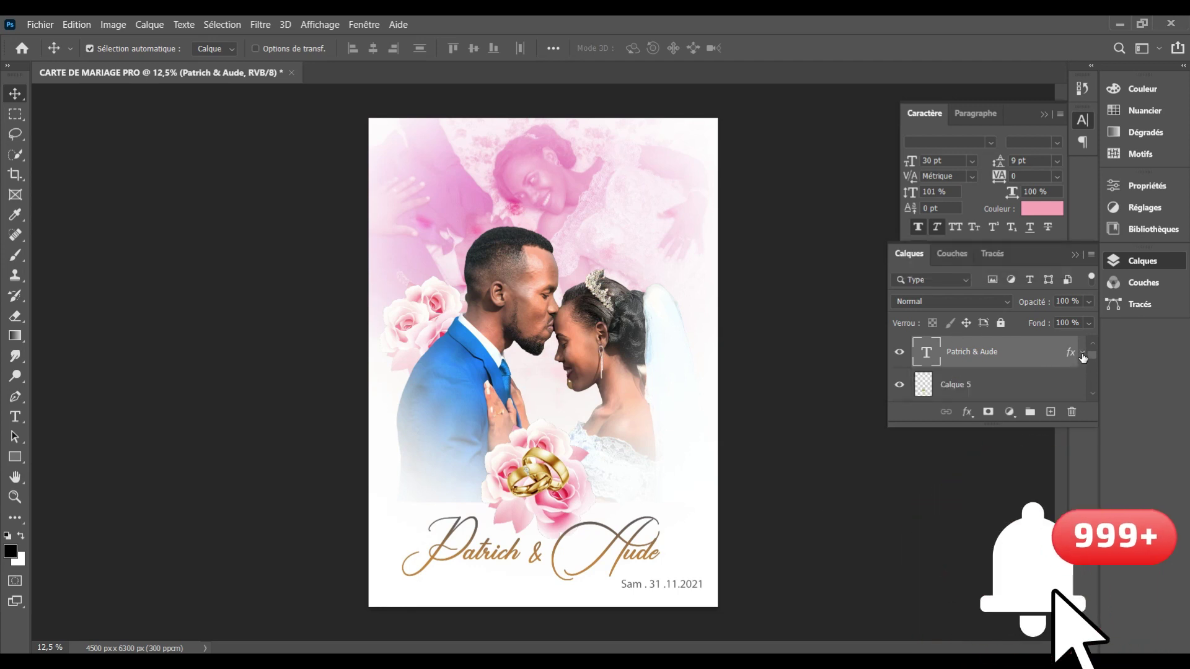
left_click(1044, 114)
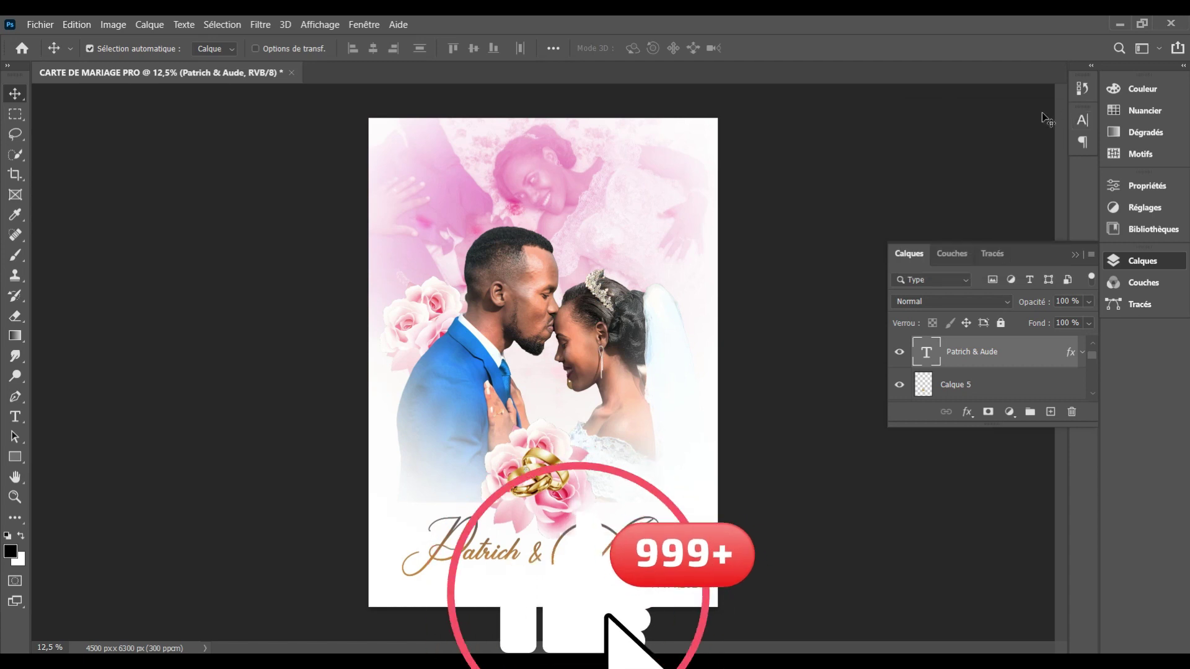
left_click(1074, 255)
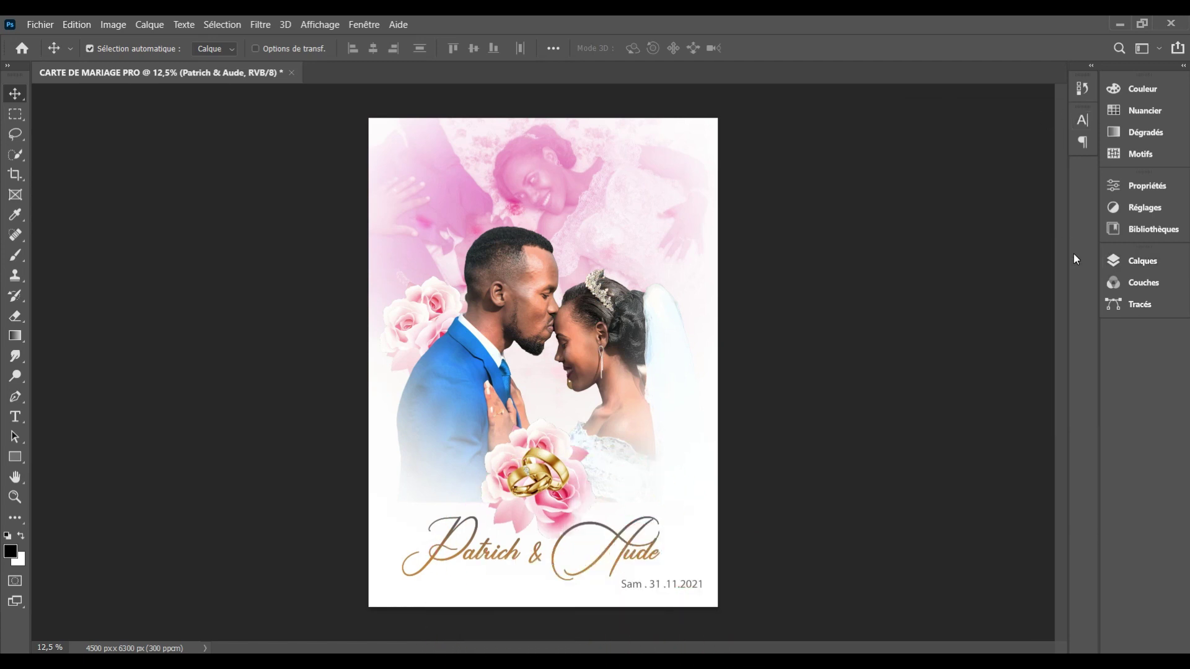